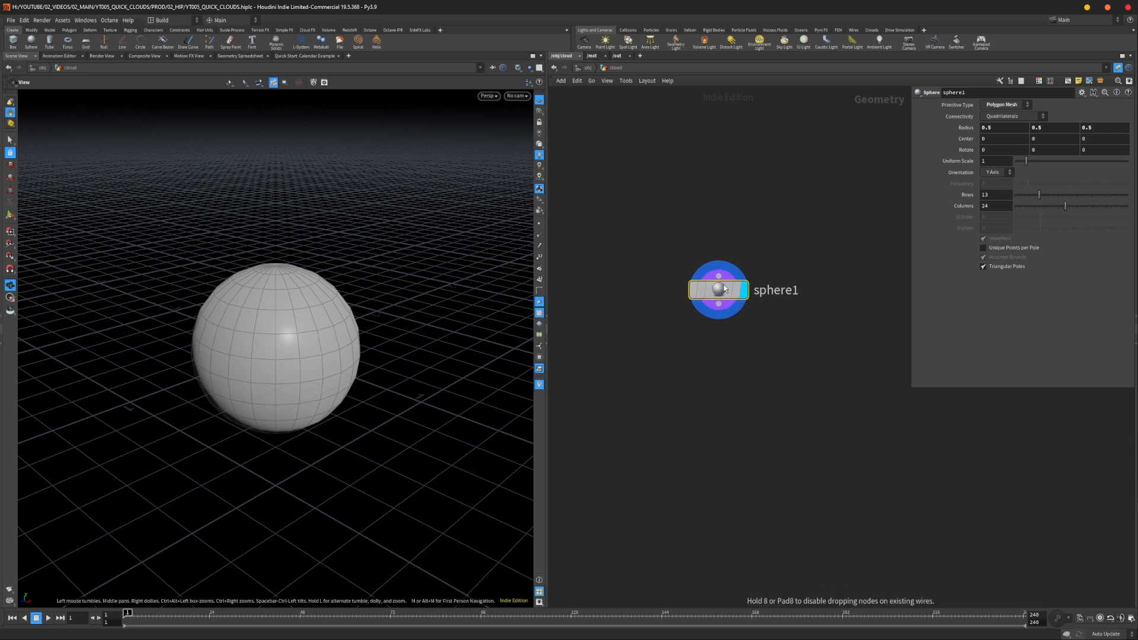
- Set the sphere's primitive type to Polygon and its frequency to 20
left_click(1013, 108)
left_click(994, 123)
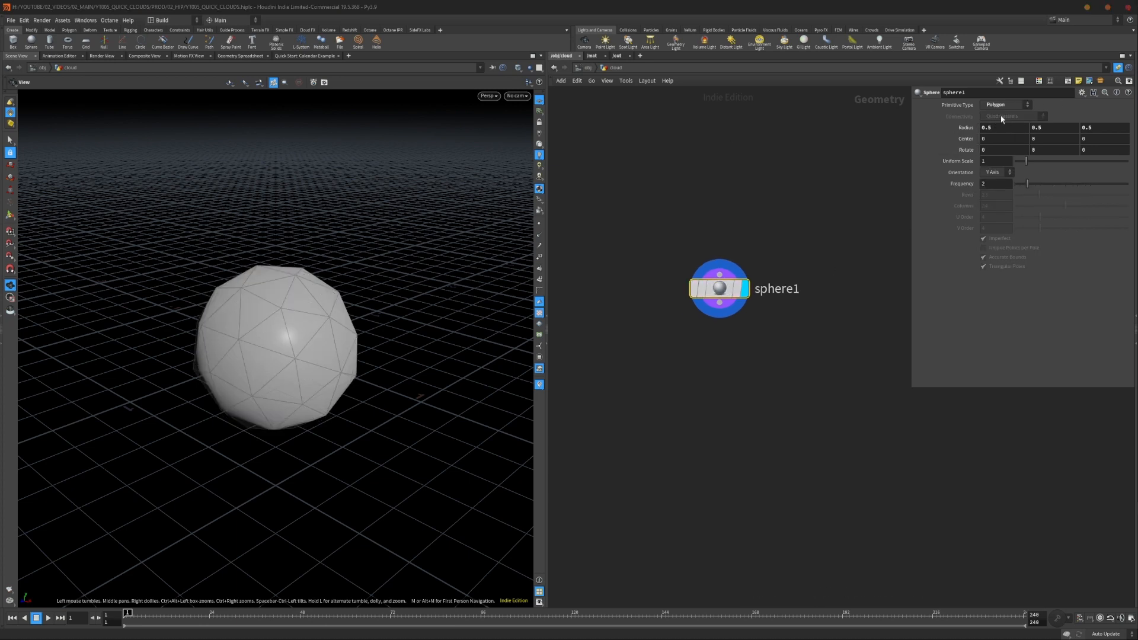
left_click_drag(1024, 186, 1127, 184)
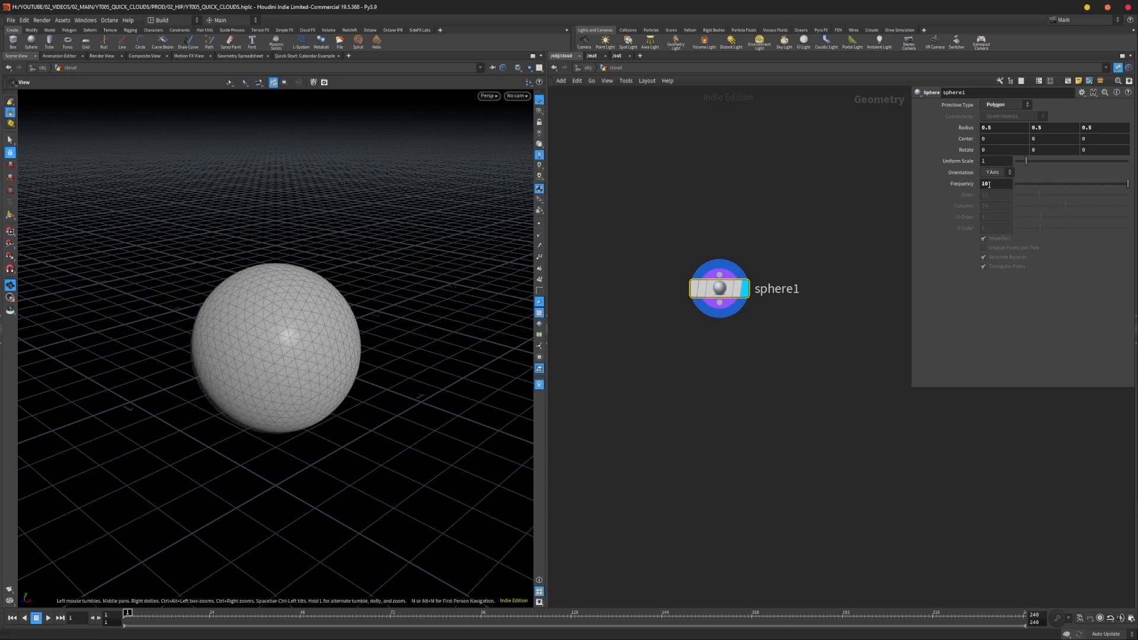
key("Return")
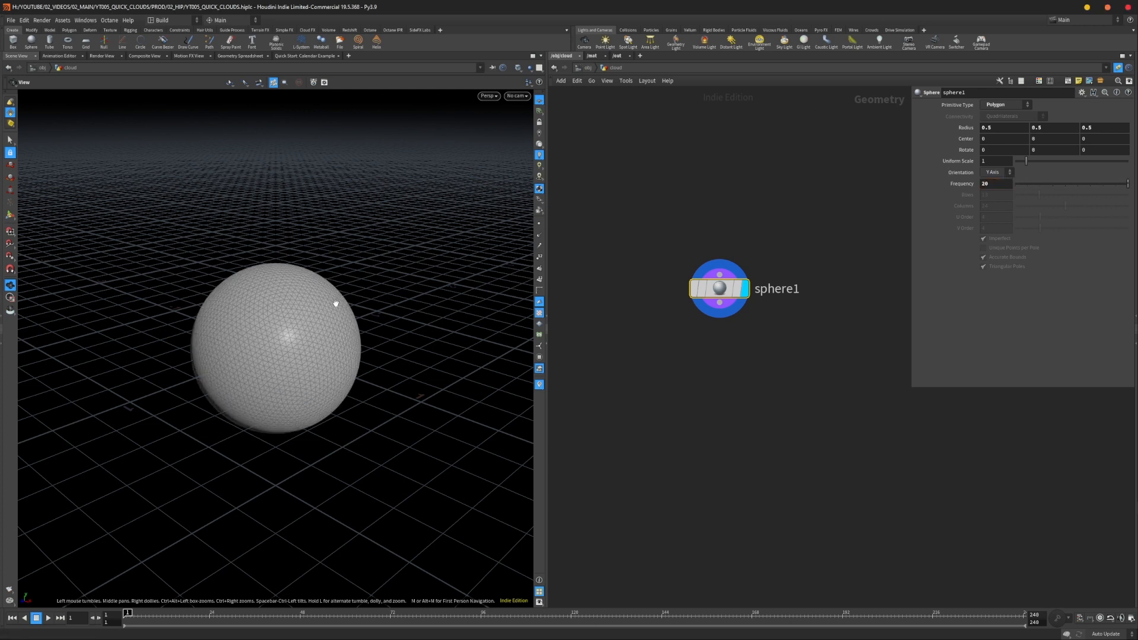
- Add a Mountain node connected below the sphere node
mouse_move(336, 303)
left_mouse_down()
mouse_move(353, 315)
mouse_move(297, 326)
mouse_move(265, 308)
mouse_move(346, 304)
mouse_move(323, 308)
left_mouse_up()
key("Tab")
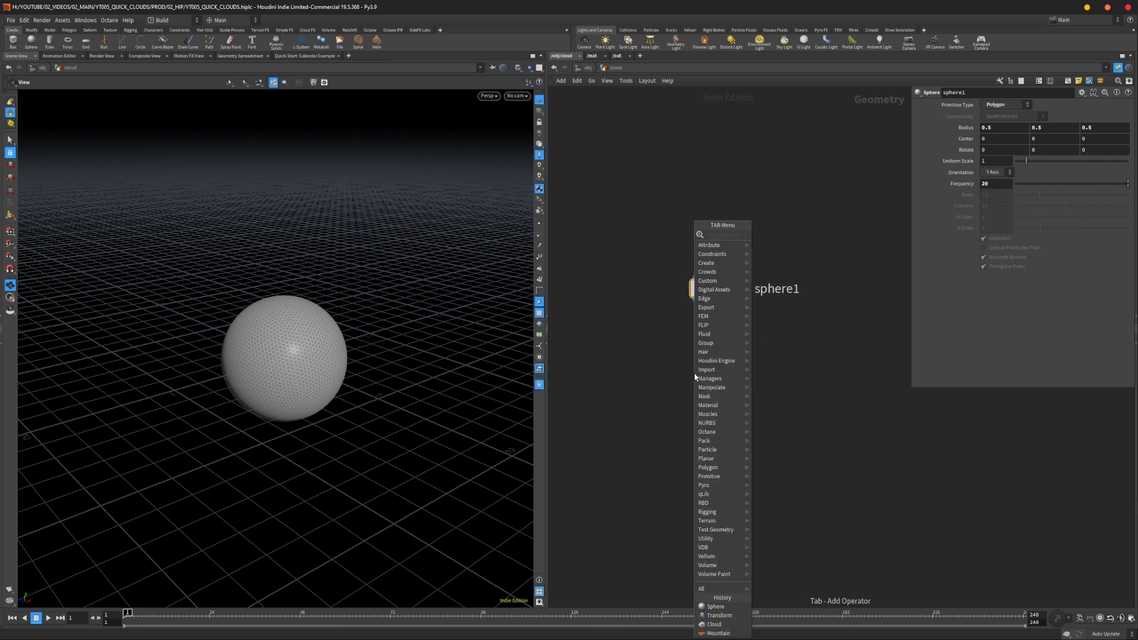
type("moun")
key("Return")
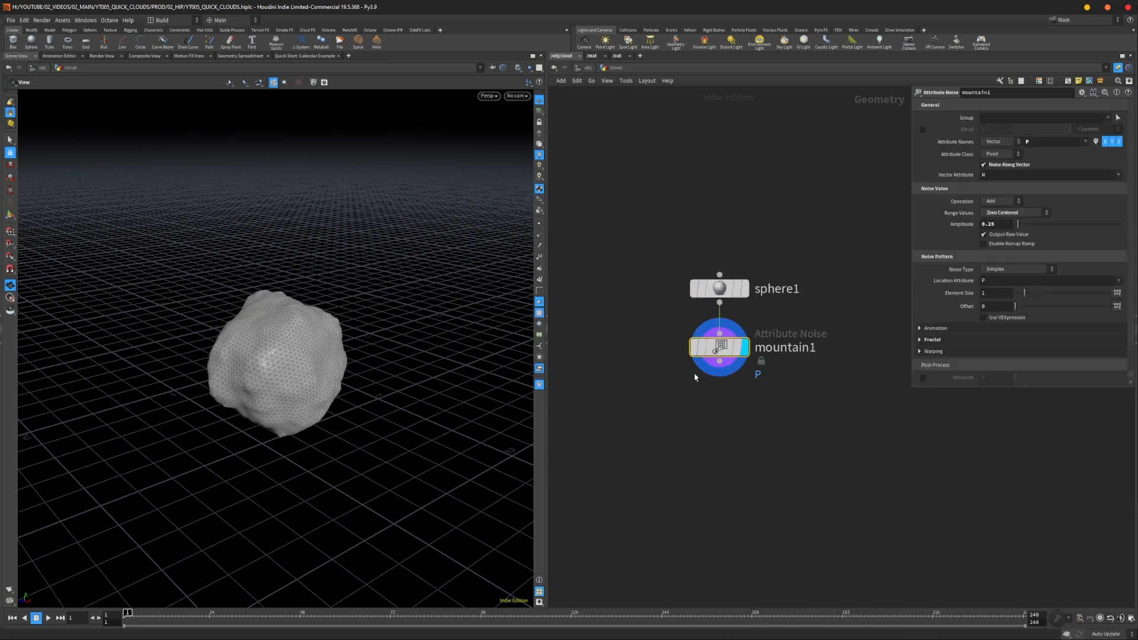
- Raise the mountain noise amplitude to about 1.58 to strongly distort the sphere
mouse_move(325, 368)
left_mouse_down()
mouse_move(348, 368)
mouse_move(300, 366)
mouse_move(311, 366)
left_mouse_up()
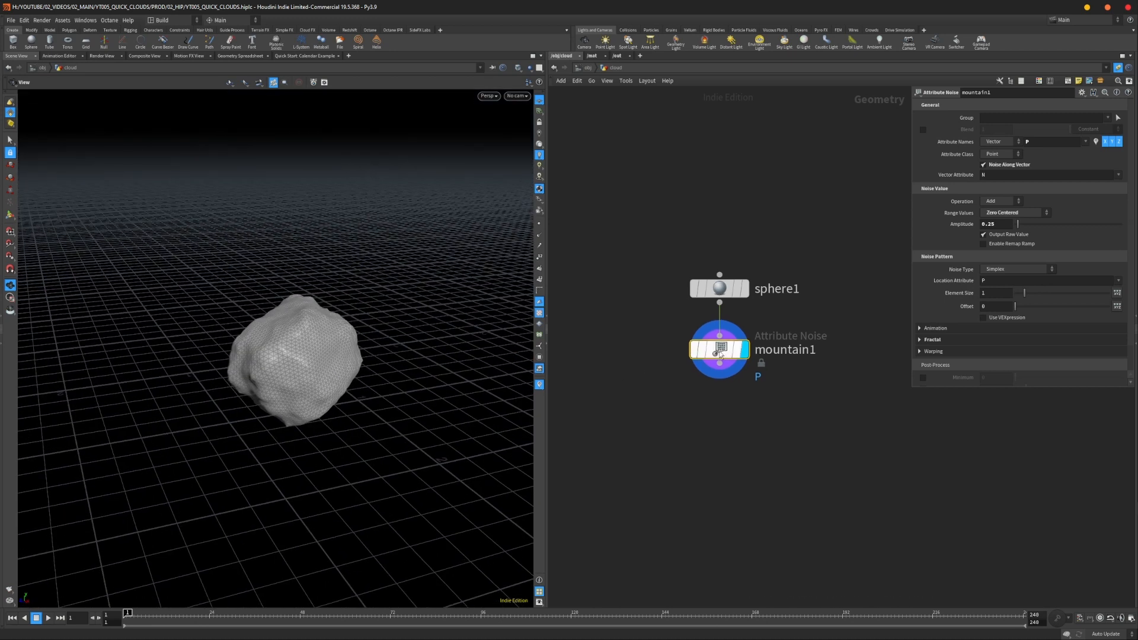
middle_click_drag(713, 411, 720, 381)
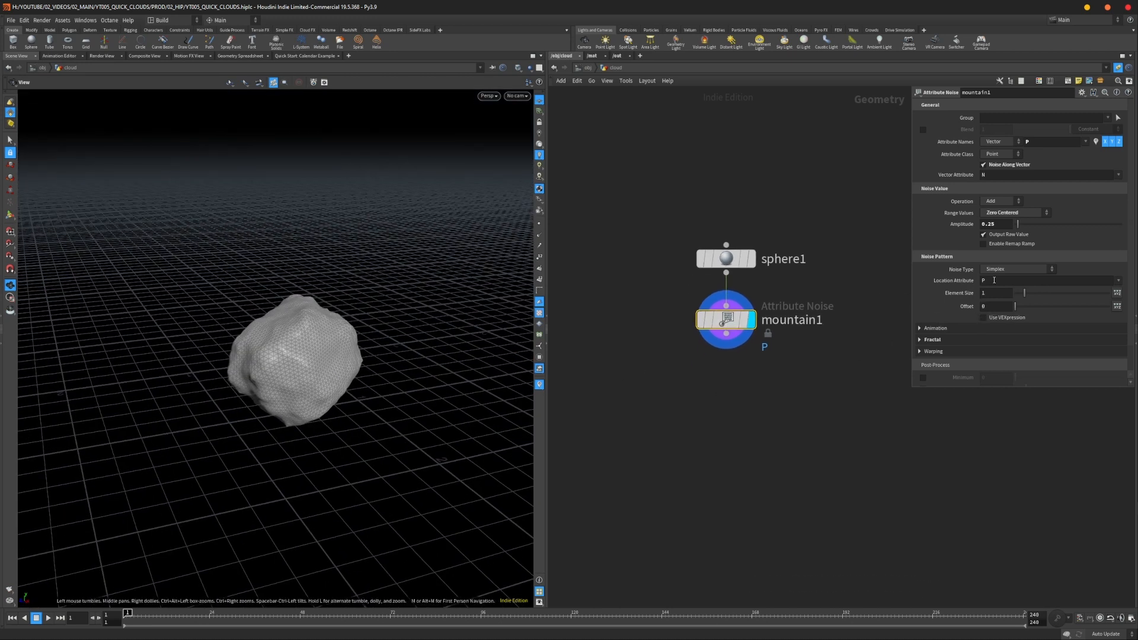
left_click_drag(343, 359, 313, 372)
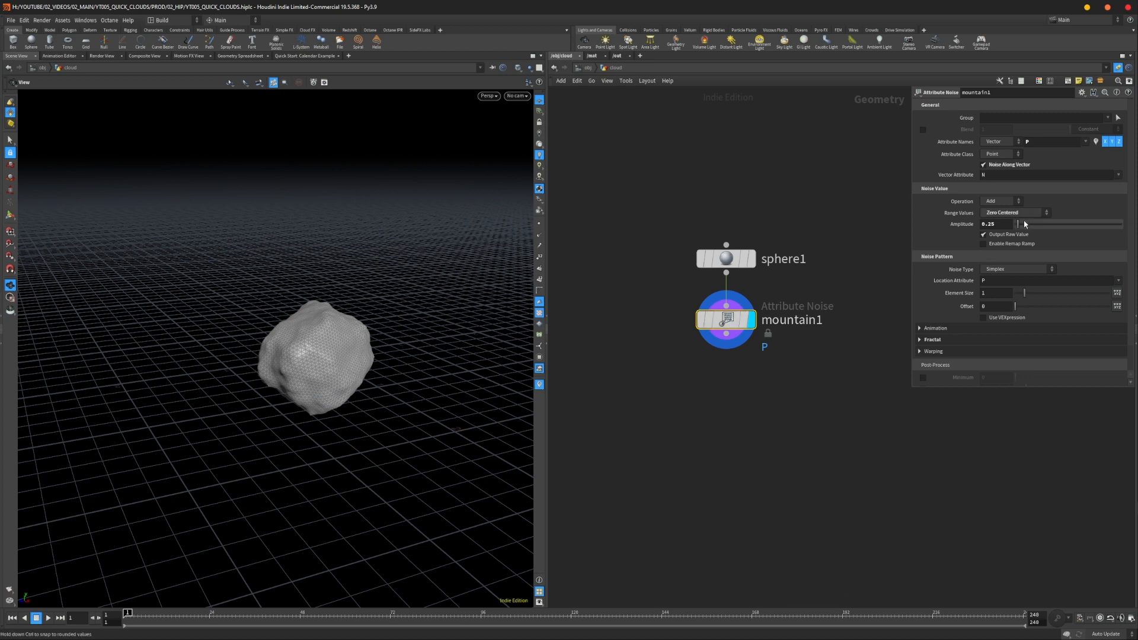
left_click_drag(1025, 223, 1032, 224)
left_click_drag(178, 409, 221, 377)
right_click_drag(221, 377, 275, 384)
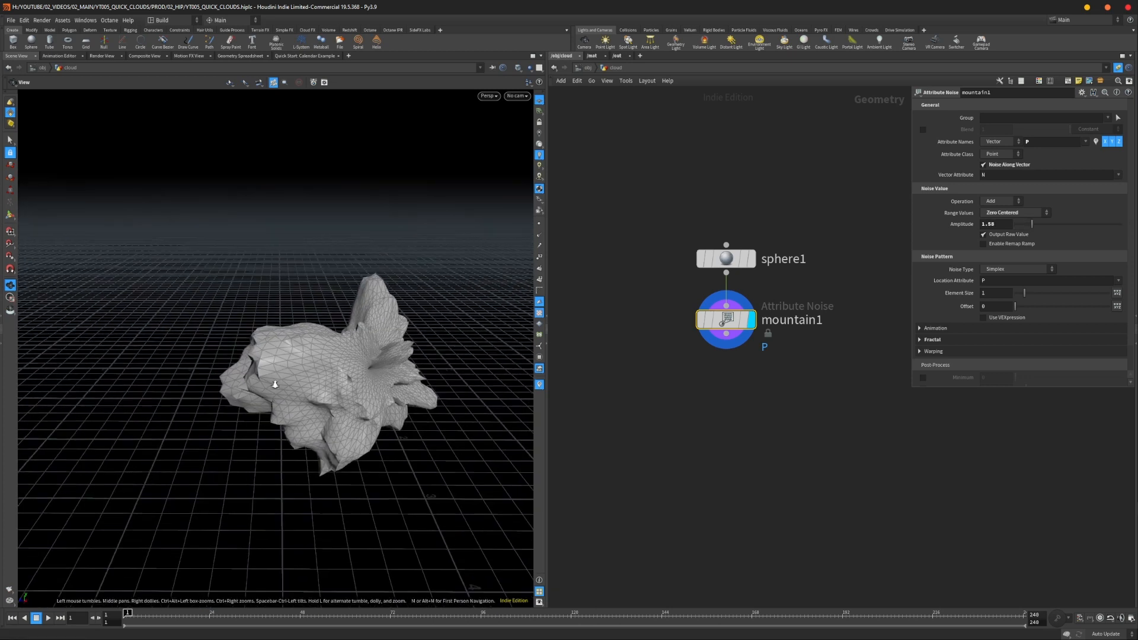
- Adjust the mountain noise pattern to an element size of about 1.04 and an offset of about 7.5
mouse_move(275, 384)
left_mouse_down()
mouse_move(255, 385)
mouse_move(264, 381)
left_mouse_up()
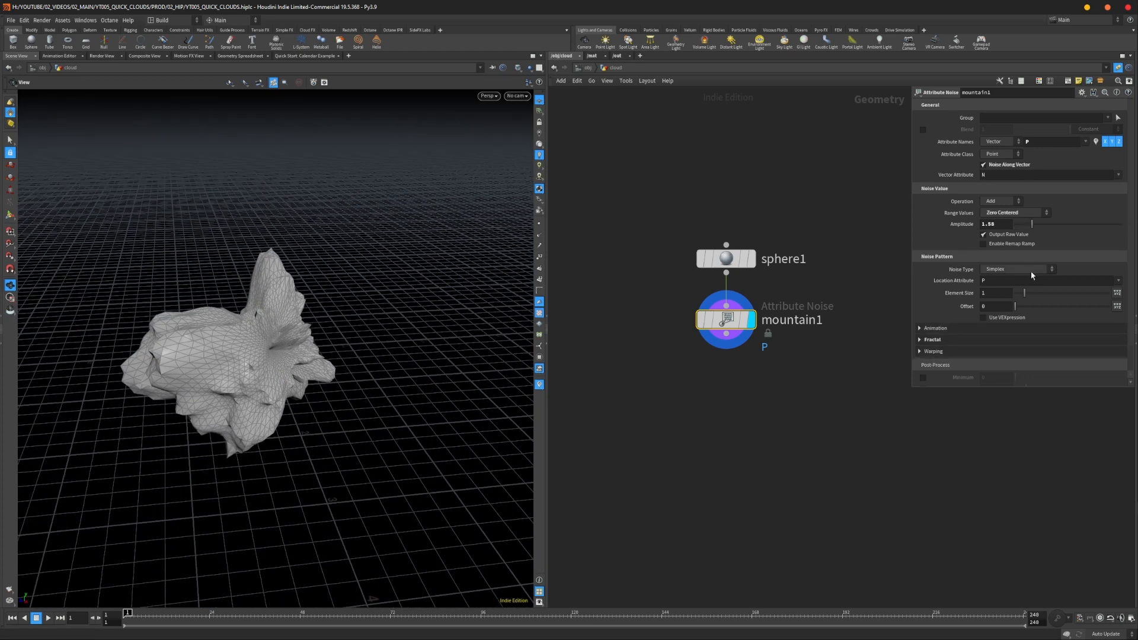
left_click_drag(1025, 292, 1030, 303)
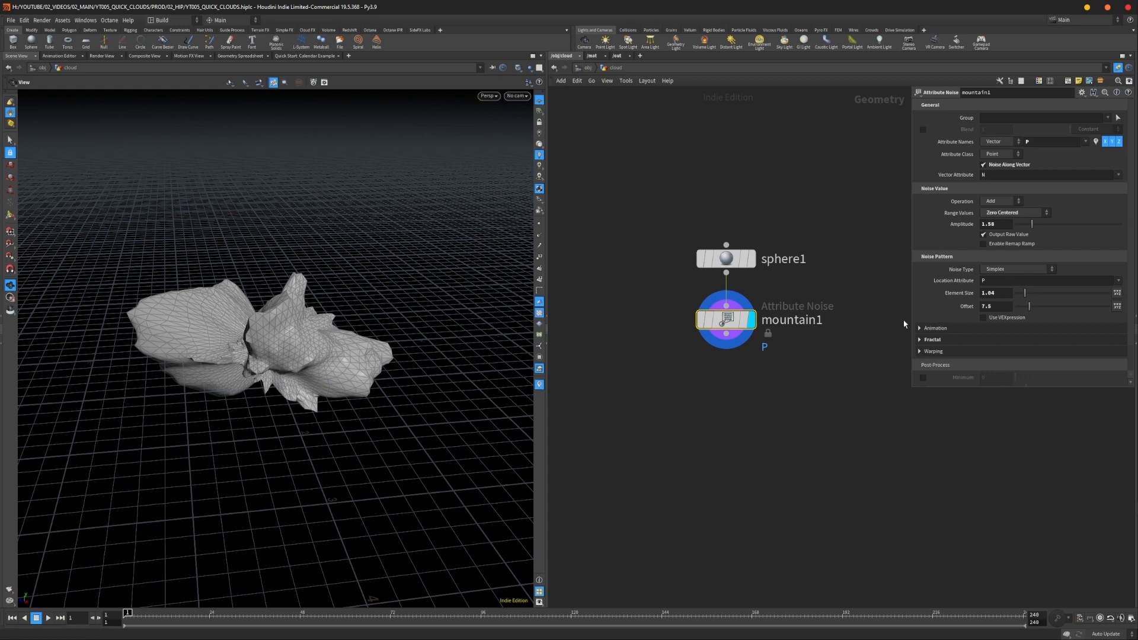
left_click_drag(59, 466, 470, 378)
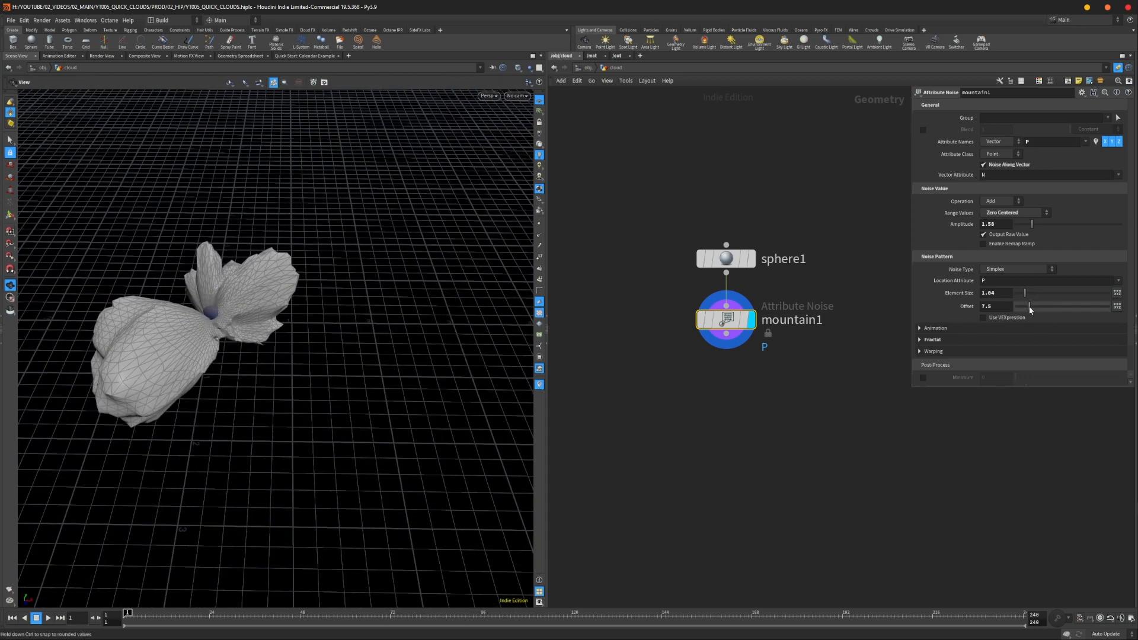
left_click_drag(1030, 307, 1030, 307)
- Reduce the mountain noise amplitude to about 1.04 and check the shape from several angles
left_click_drag(1032, 224, 1027, 229)
left_click_drag(77, 335, 119, 310)
middle_click_drag(194, 371, 307, 353)
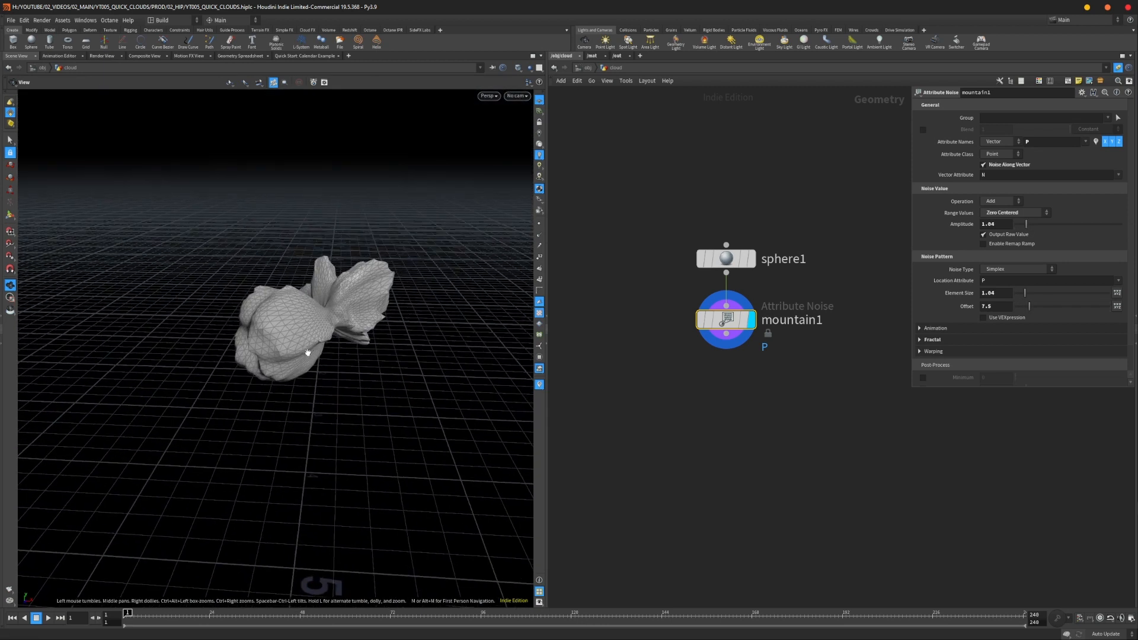
right_click_drag(307, 353, 339, 317)
left_click_drag(339, 316, 315, 385)
- Add a Transform node connected below the mountain node
key("Tab")
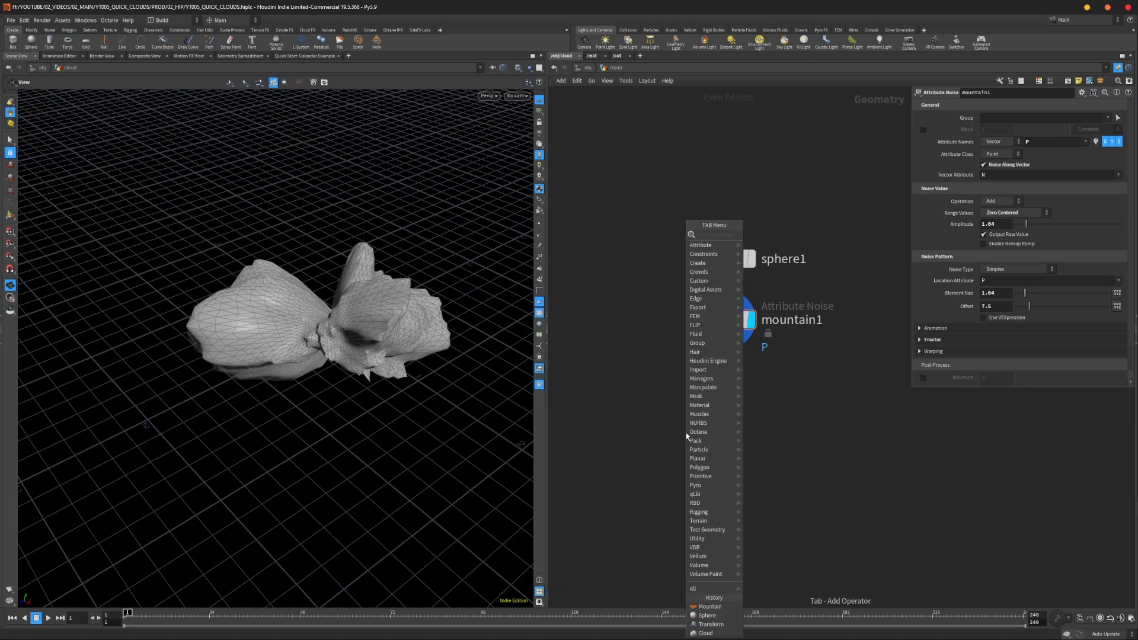
type("trans")
key("shift+Return")
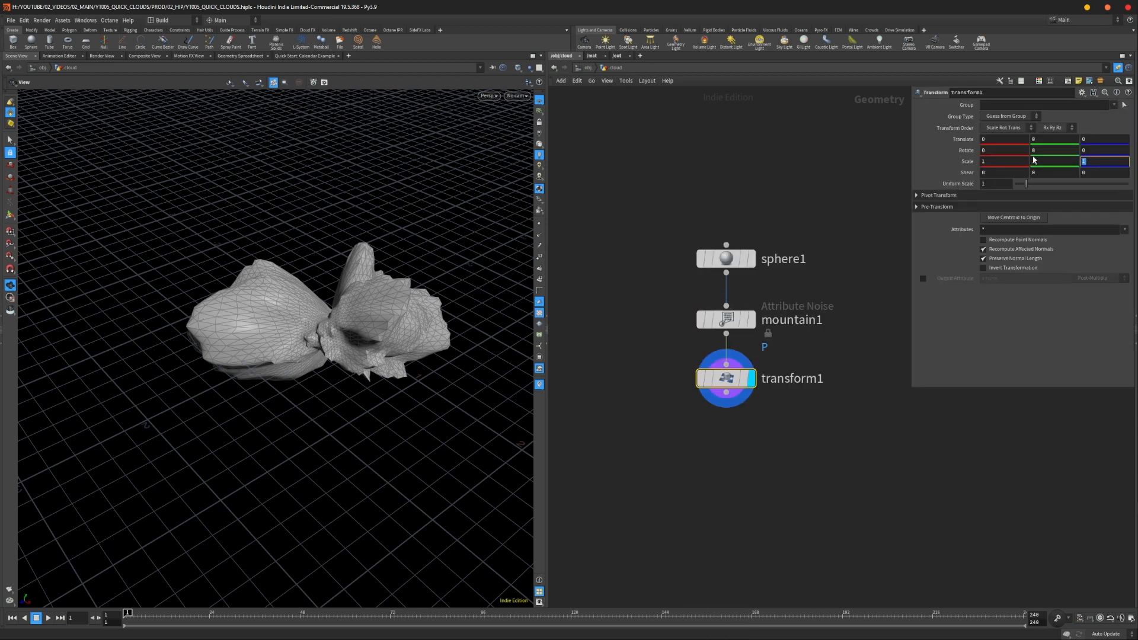
- Stretch the shape in the Transform node with a scale of 1.5 in X and 2 in Z
type("2")
key("Return")
left_click_drag(338, 394, 371, 437)
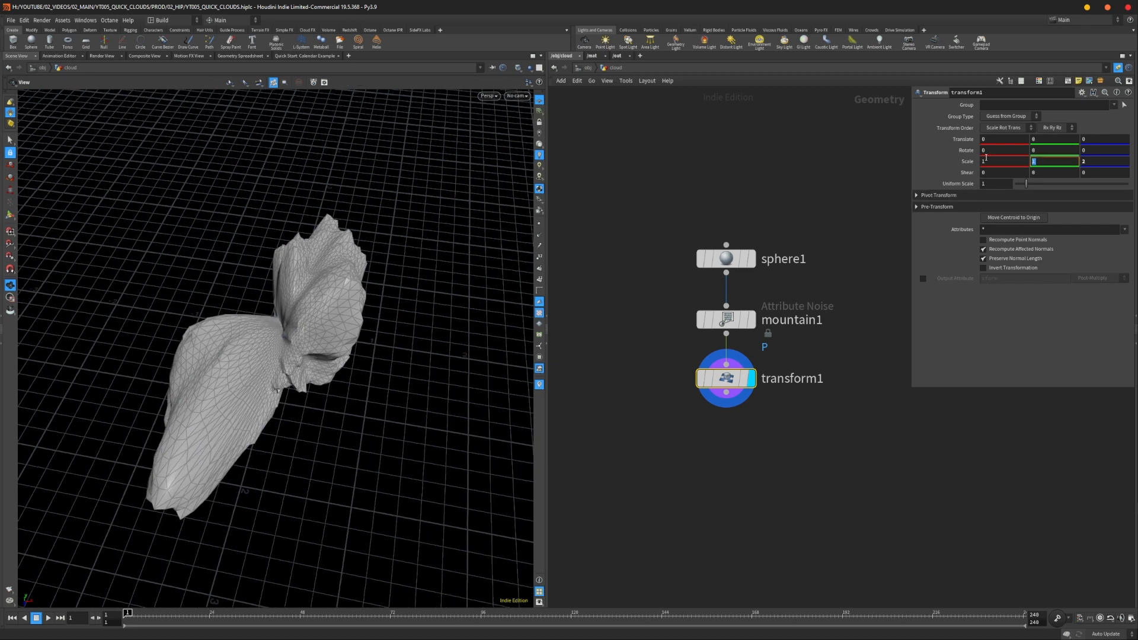
type("1.5")
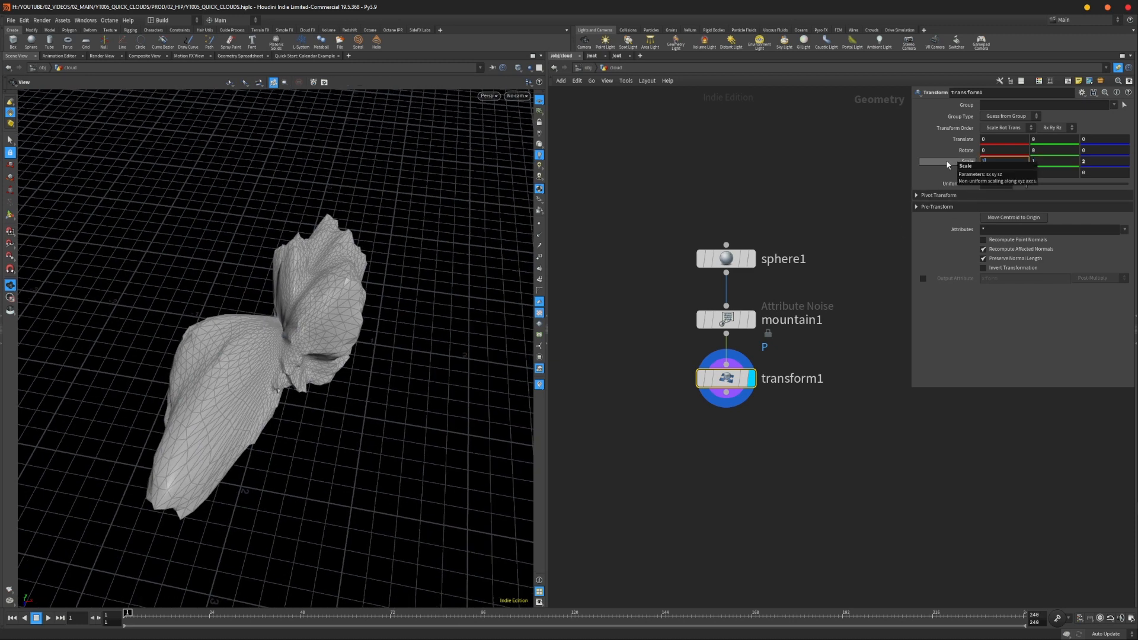
key("Return")
left_click_drag(109, 241, 269, 297)
- Add a Cloud node below the transform node to convert the mesh into a cloud volume
middle_click_drag(785, 469, 774, 458)
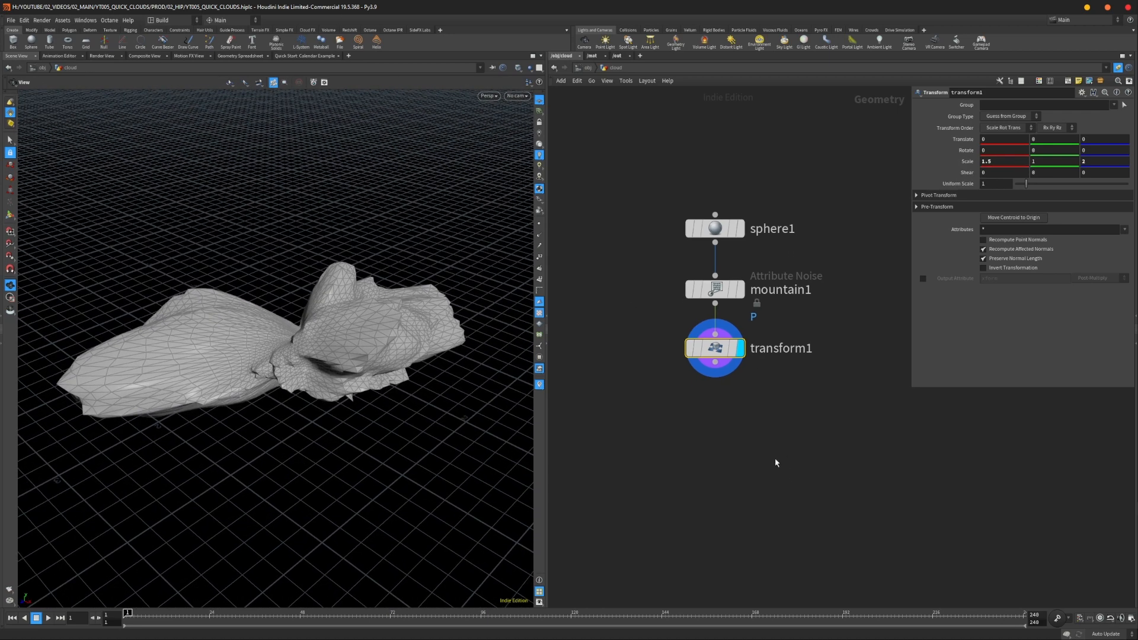
key("Tab")
type("cloud")
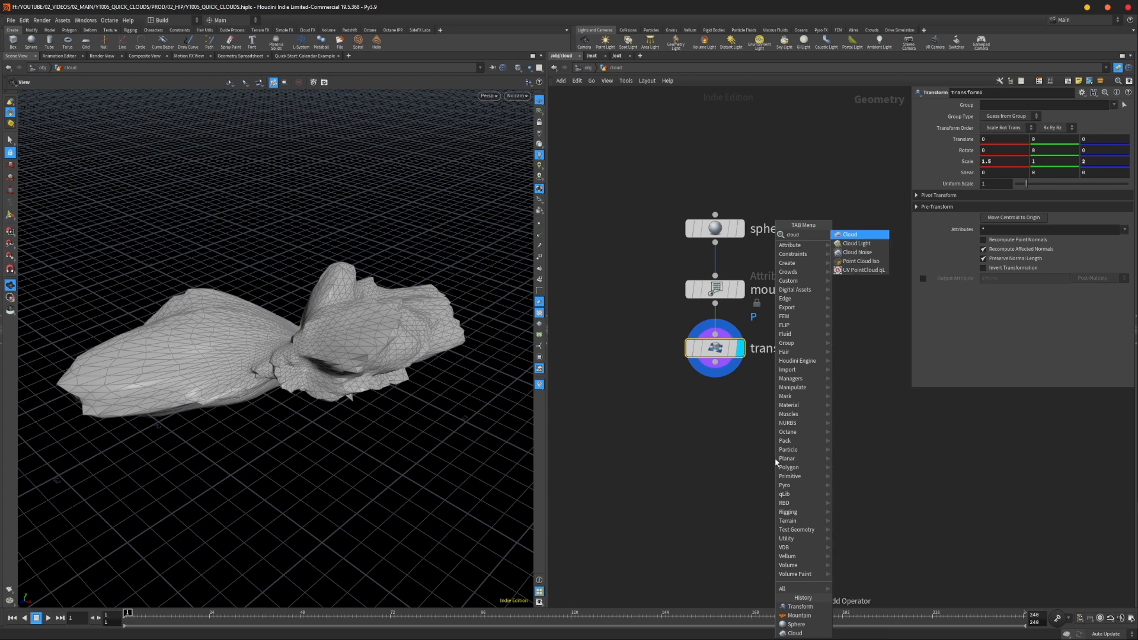
key("Return")
middle_click_drag(754, 455, 802, 401)
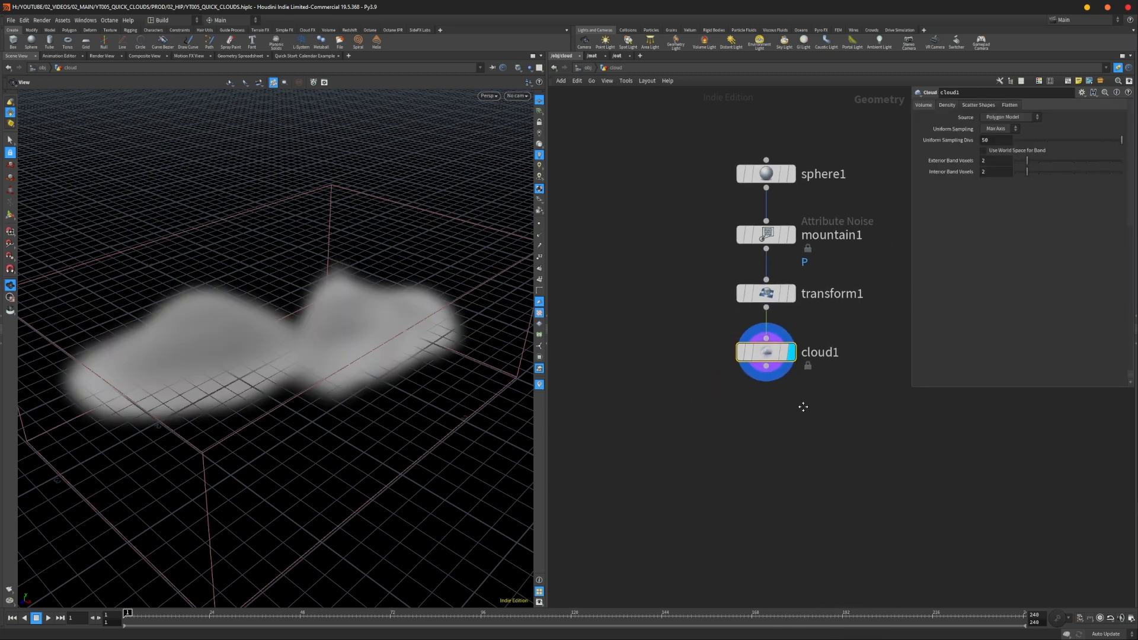
- Add a Cloud Noise node connected below the cloud node
left_click_drag(332, 393, 300, 312)
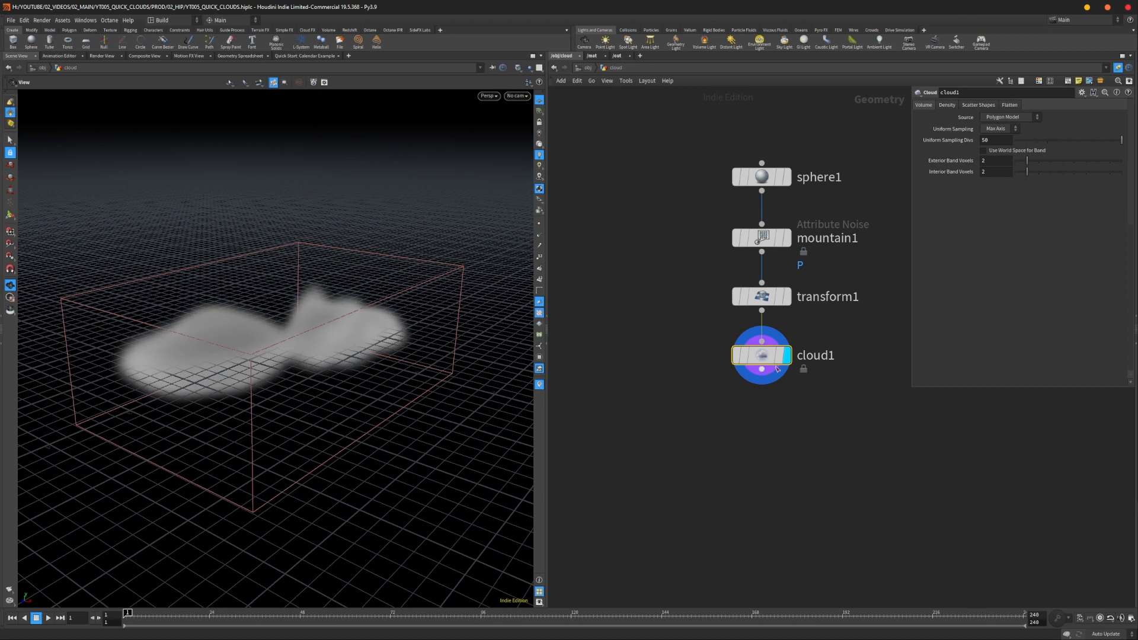
left_click_drag(770, 361, 772, 366)
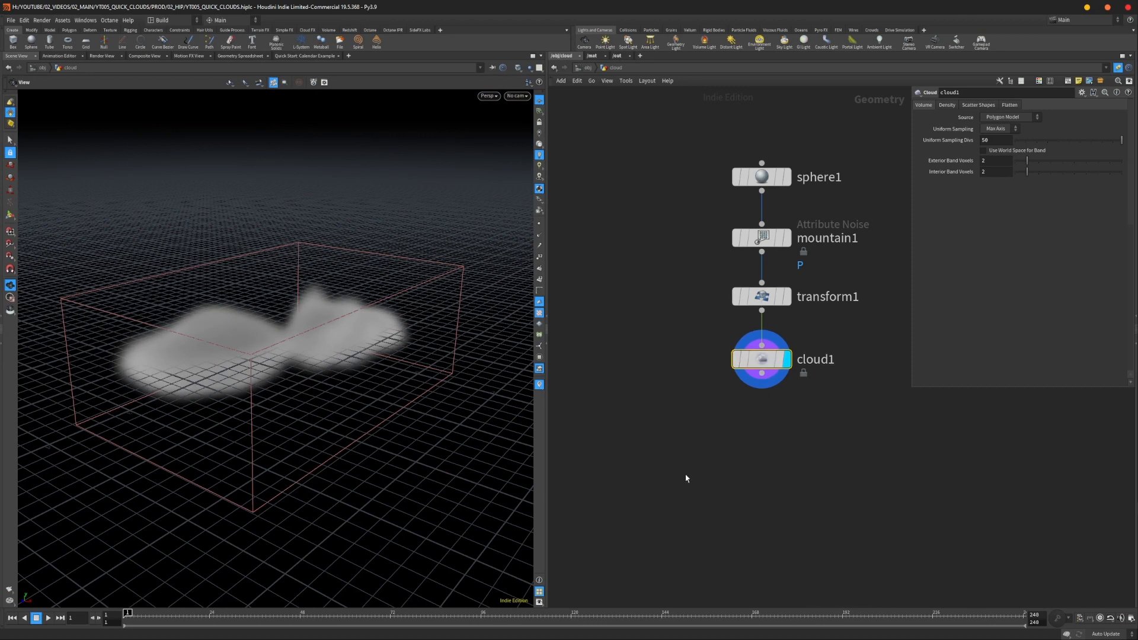
left_click_drag(417, 526, 412, 399)
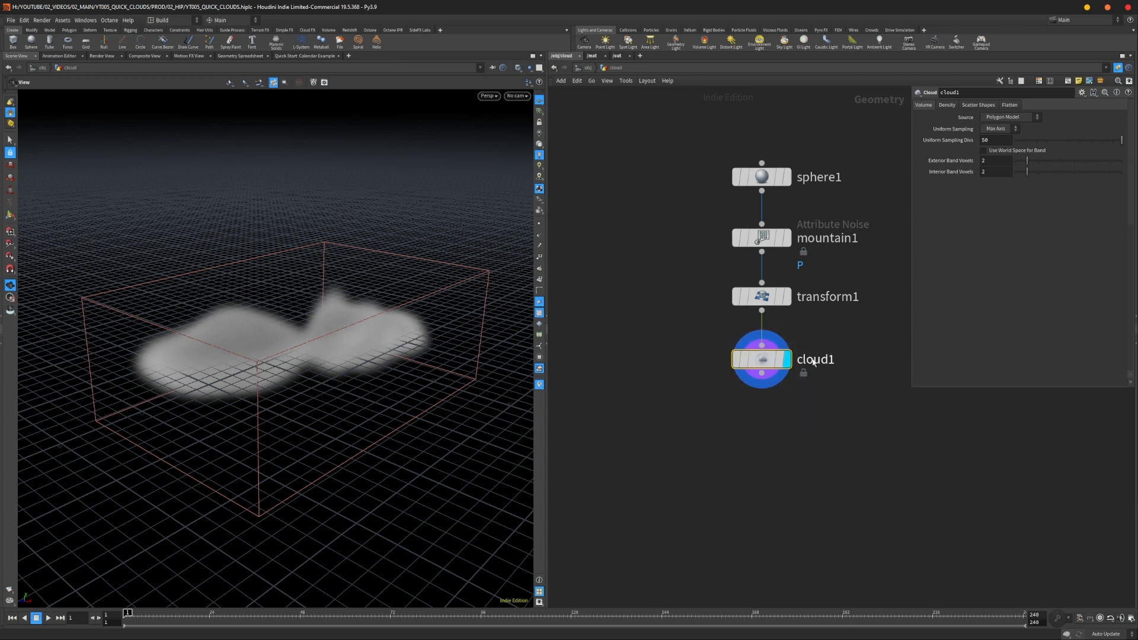
key("Tab")
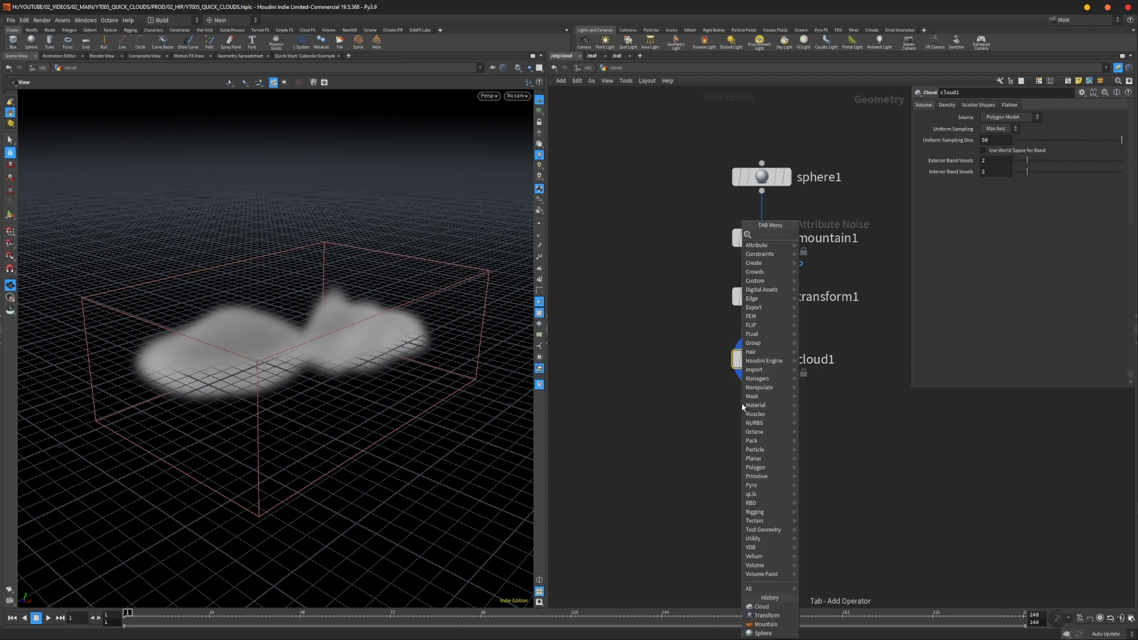
type("cloud noi")
key("Return")
left_click(742, 407)
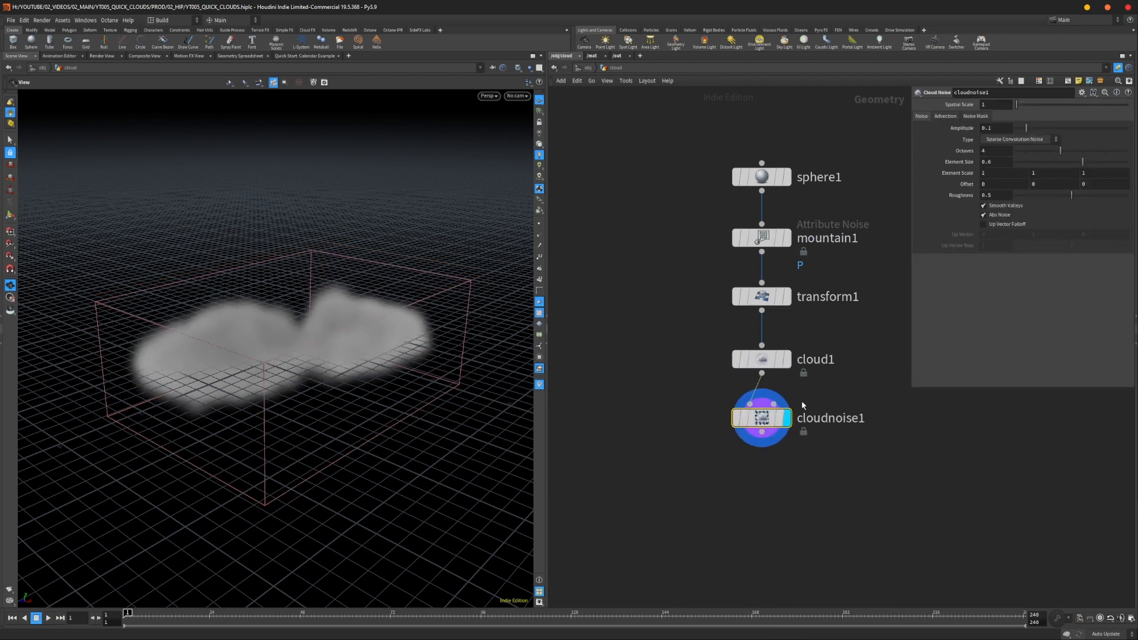
- Display the cloud1 node again and turn on Visualize As Polygons in its scatter shapes settings
left_click(764, 359)
left_click(786, 359)
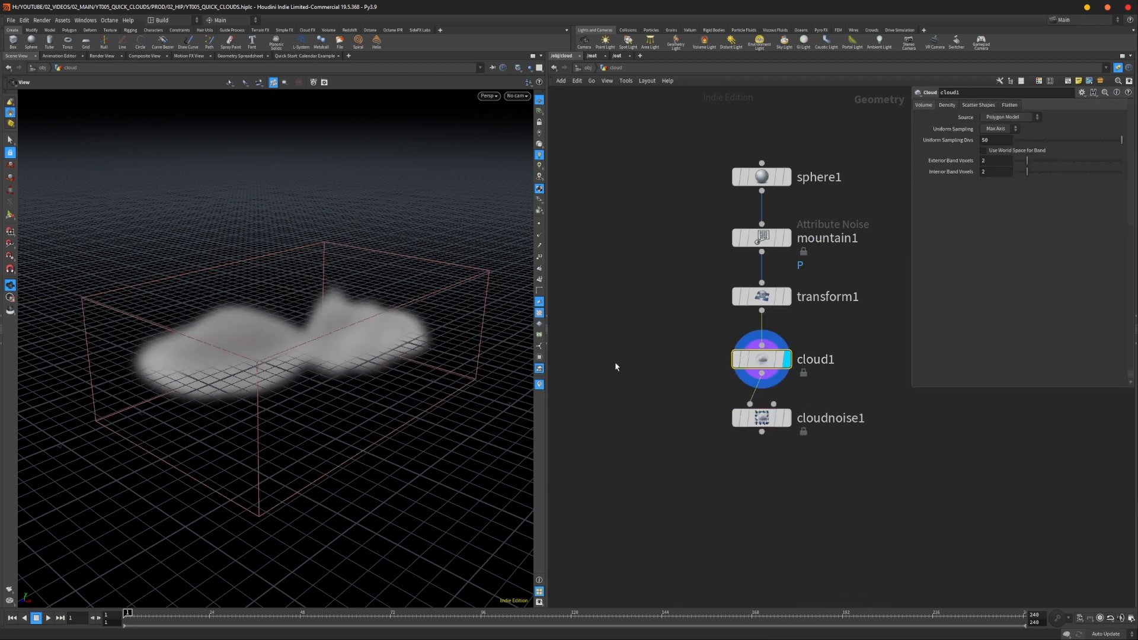
left_click_drag(415, 355, 339, 347)
left_click(953, 105)
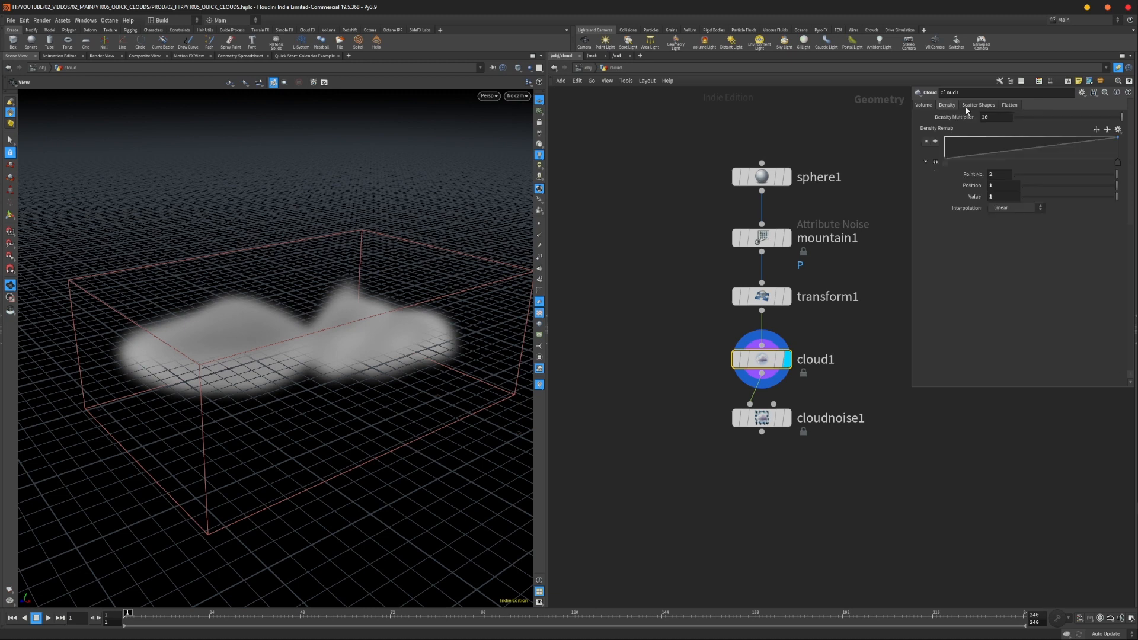
left_click(975, 105)
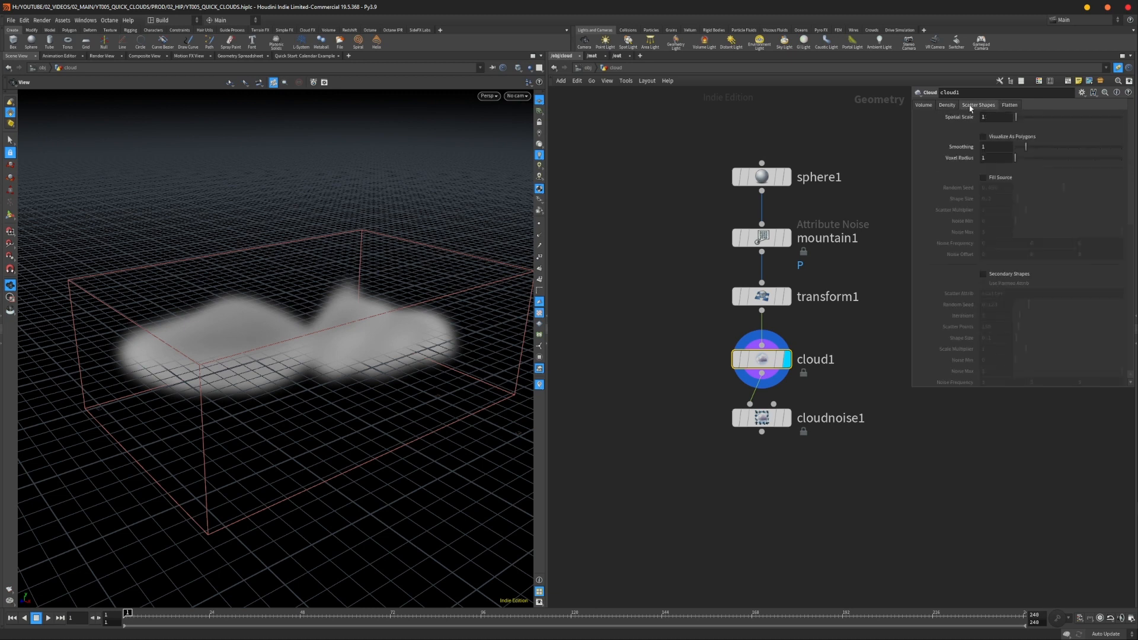
left_click(983, 137)
left_click_drag(457, 302, 368, 340)
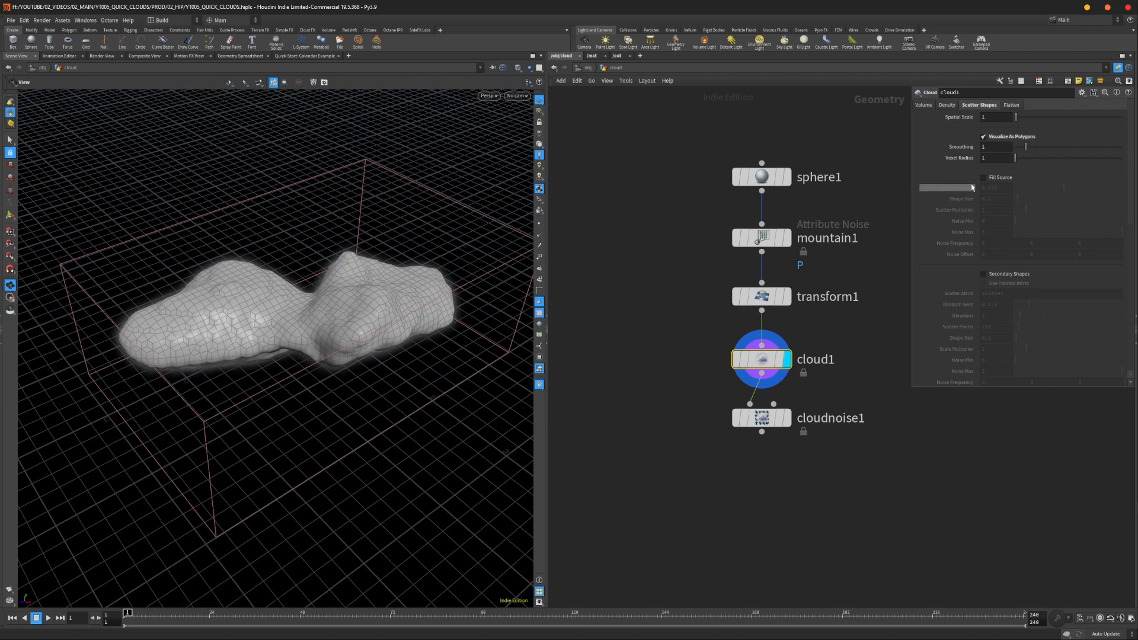
- Enable Secondary Shapes on the cloud node with a shape size of about 0.17 and a noise max of 2
left_click(983, 274)
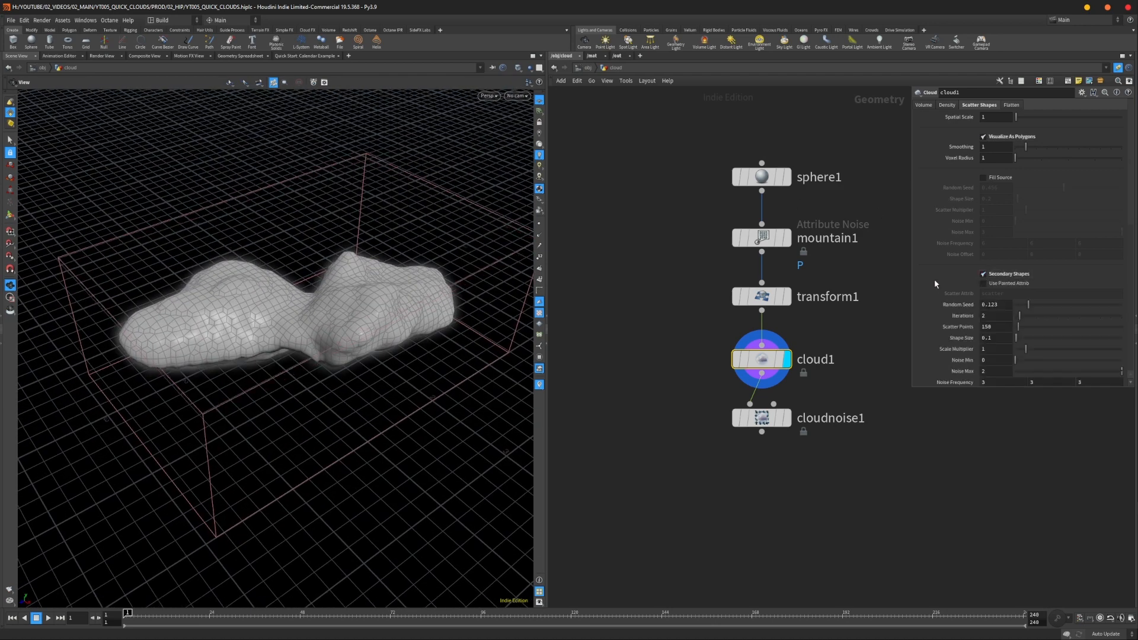
left_click_drag(361, 289, 325, 325)
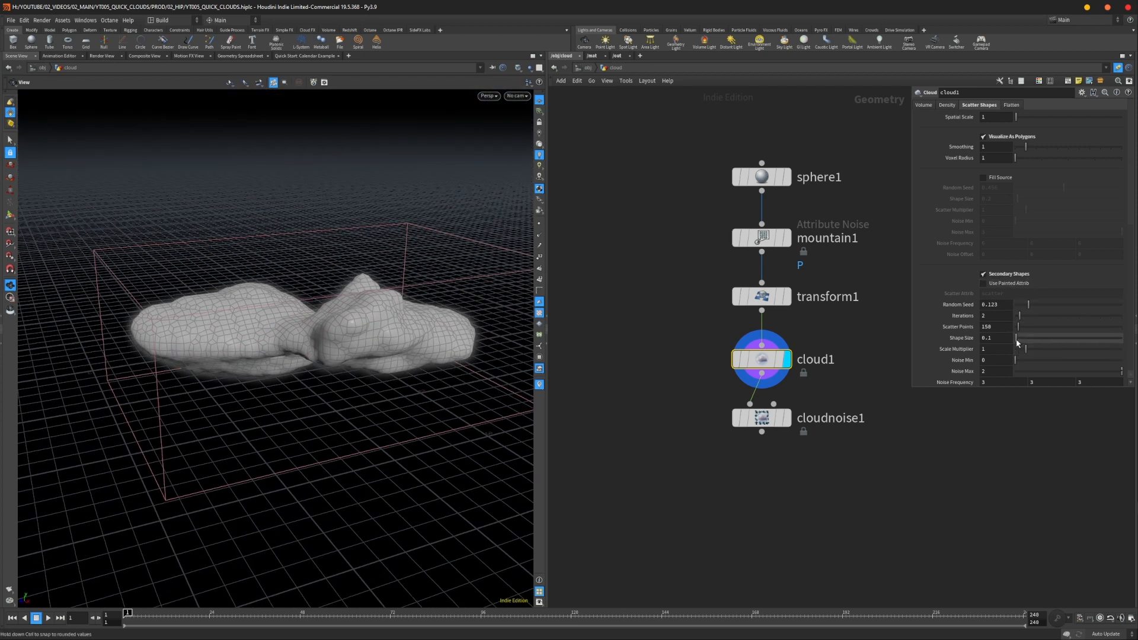
left_click_drag(1016, 337, 1017, 341)
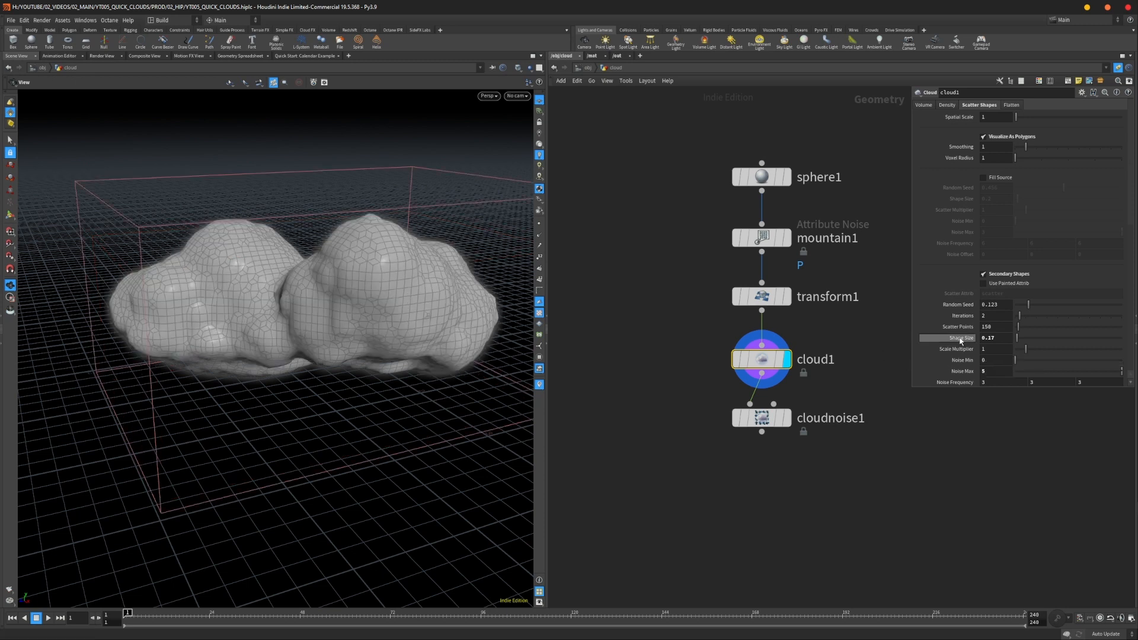
type("2")
key("Return")
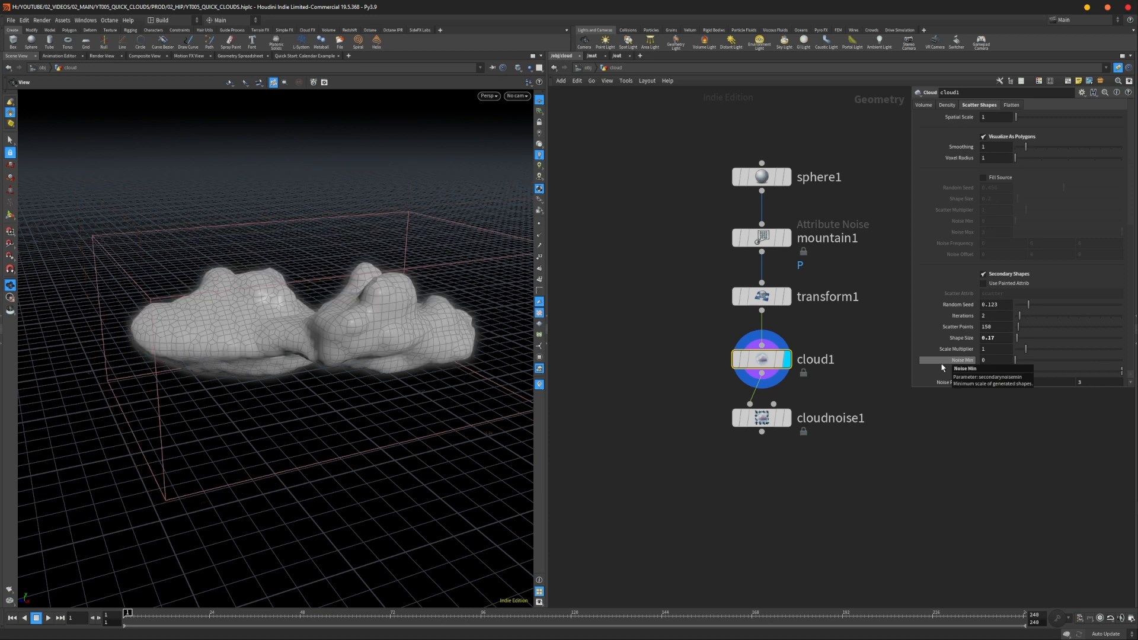
- Set the cloud node's Secondary Shapes random seed to 0.254 and its iterations to 8
left_click_drag(981, 388, 998, 533)
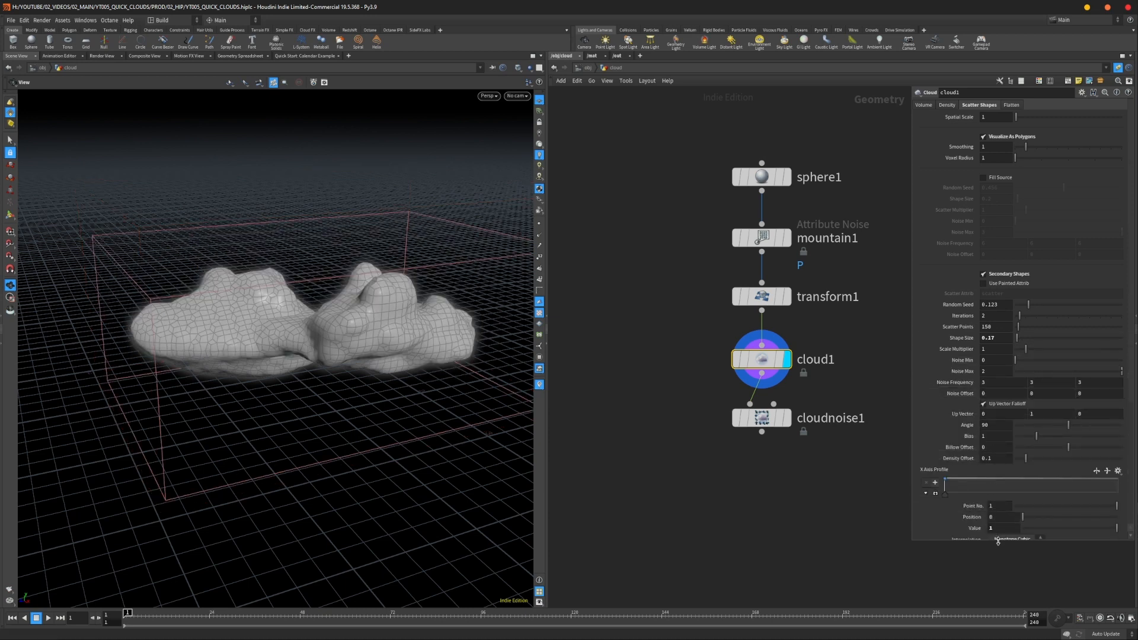
scroll(1004, 505, "down", 3)
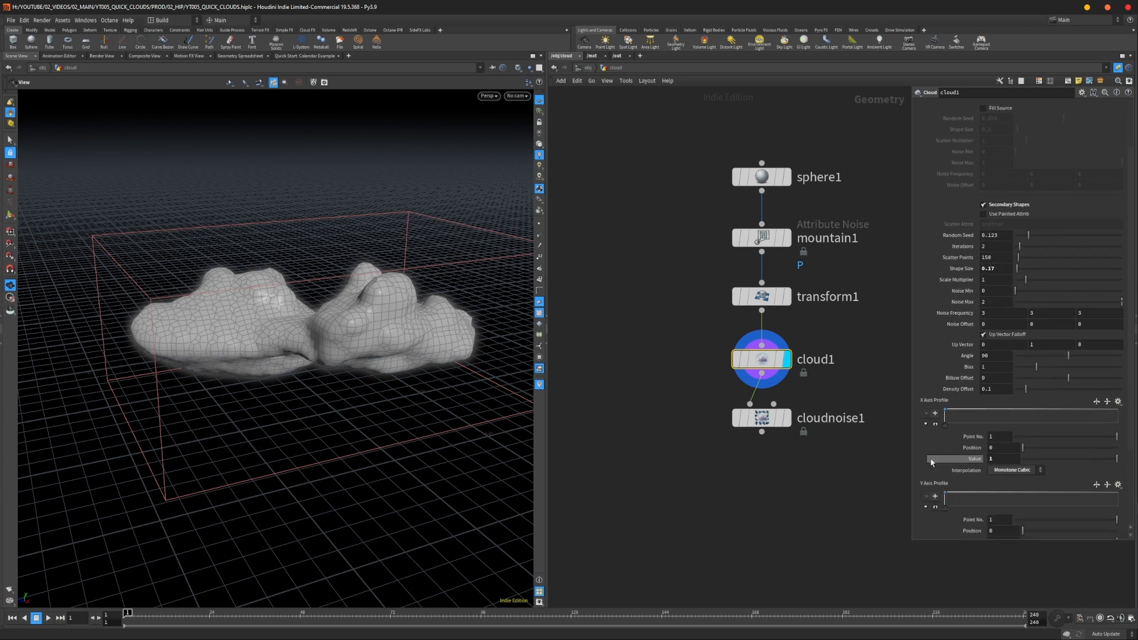
scroll(930, 461, "down", 4)
scroll(951, 487, "up", 7)
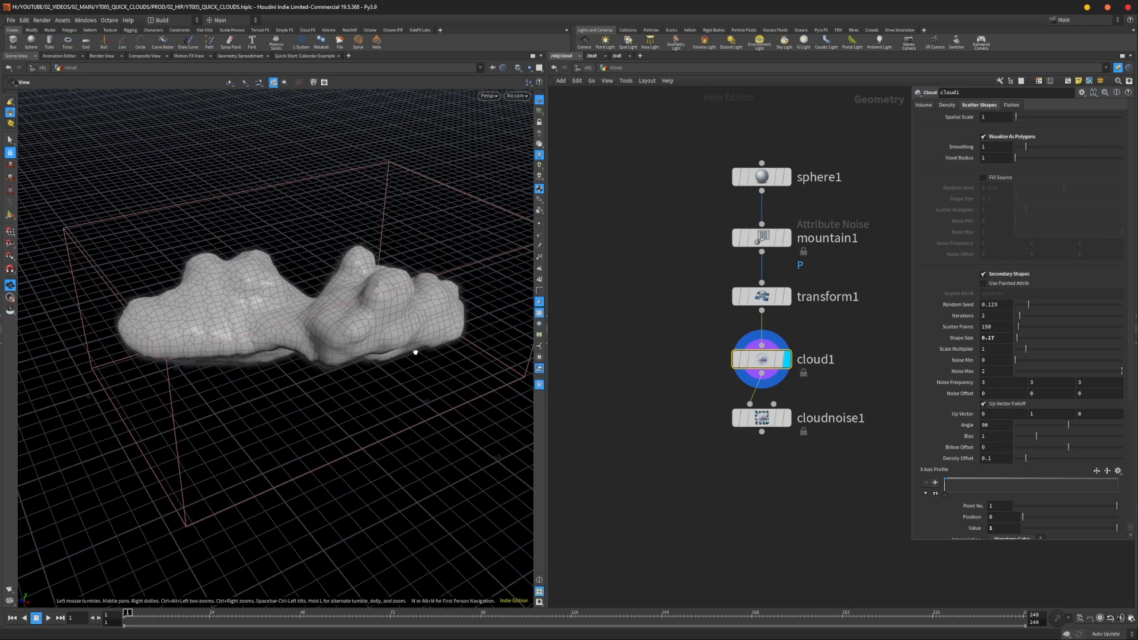
left_click_drag(332, 338, 376, 348)
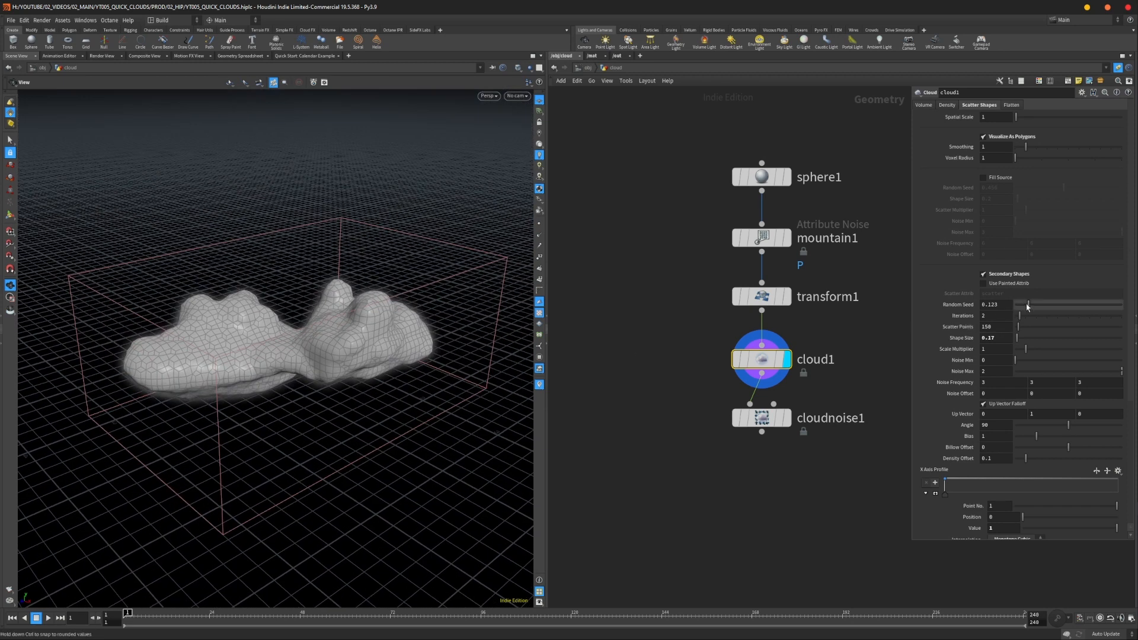
mouse_move(1030, 306)
left_mouse_down()
mouse_move(1041, 306)
mouse_move(1032, 315)
left_mouse_up()
- Enable Fill Source in the cloud node's scatter shapes settings and inspect the cloud from several angles
left_click_drag(403, 378, 284, 330)
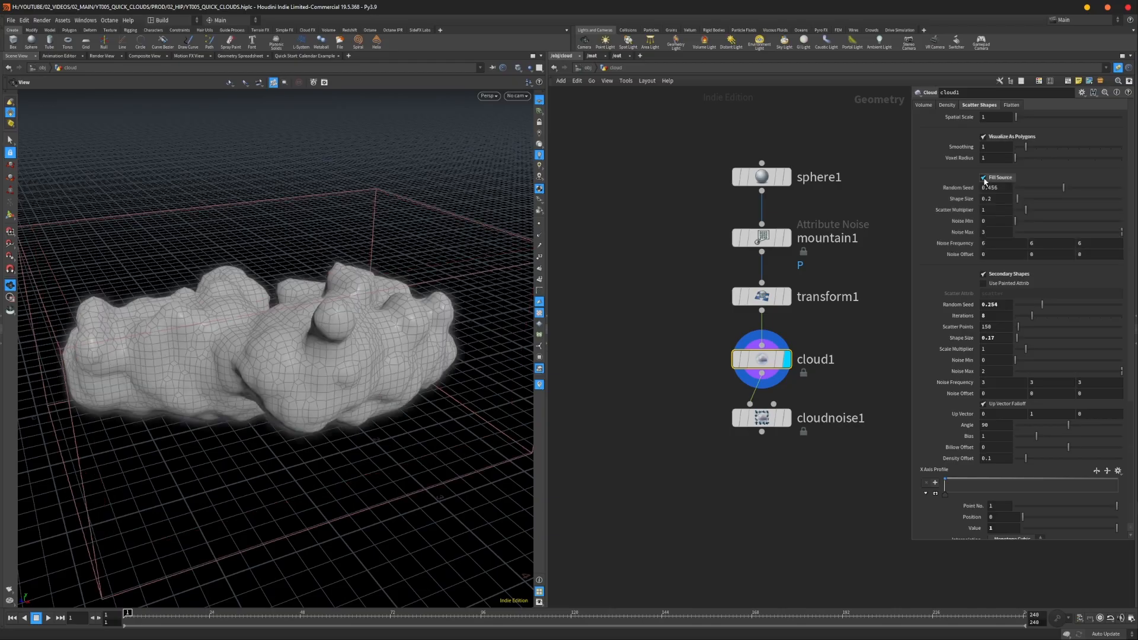
left_click_drag(254, 432, 351, 368)
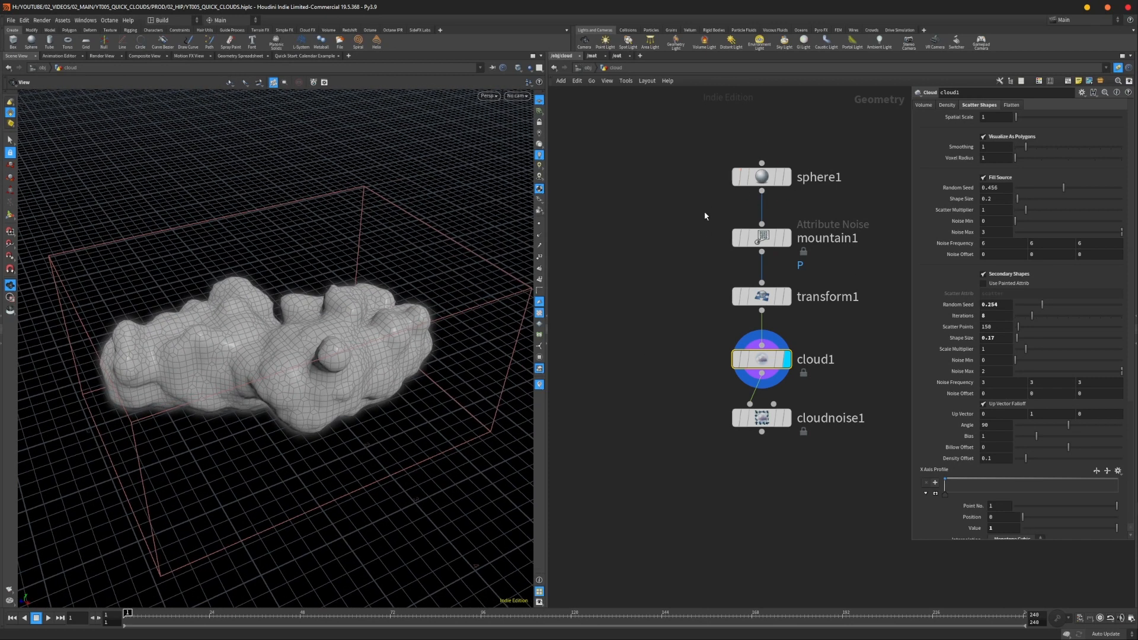
left_click_drag(361, 330, 274, 380)
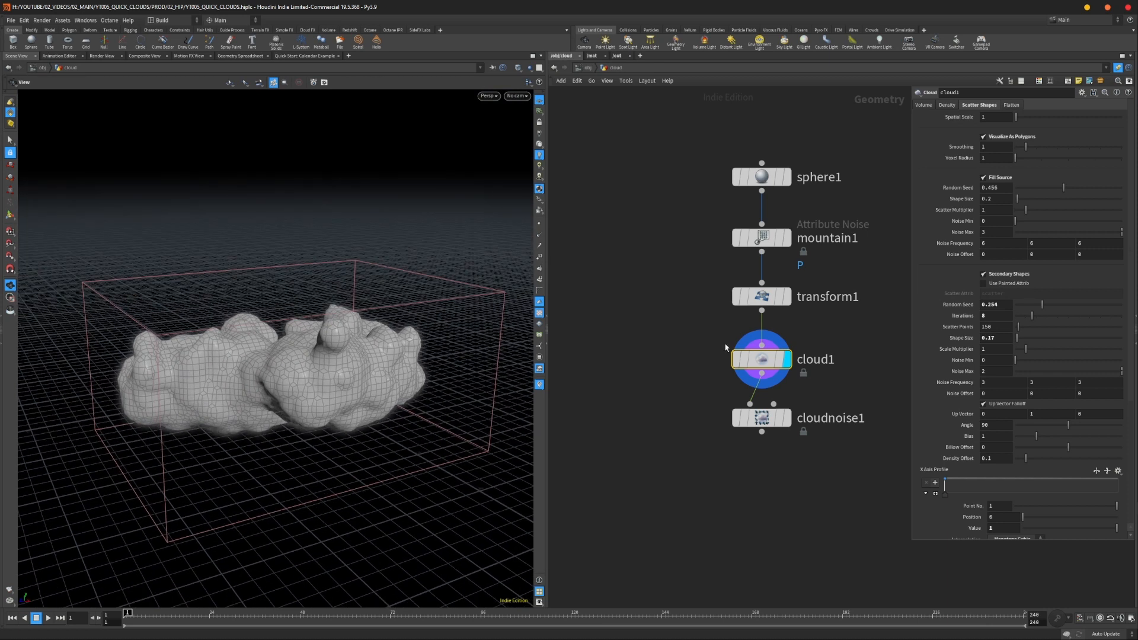
- Turn off Visualize As Polygons on the cloud1 node to show the cloud as a volume
left_click(789, 419)
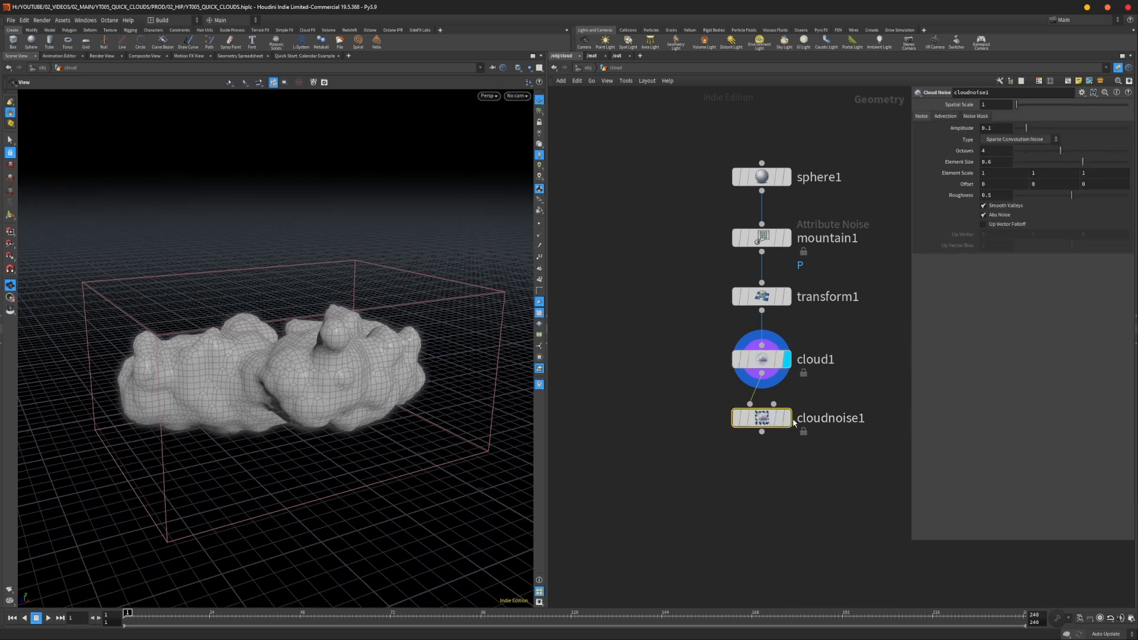
left_click(761, 364)
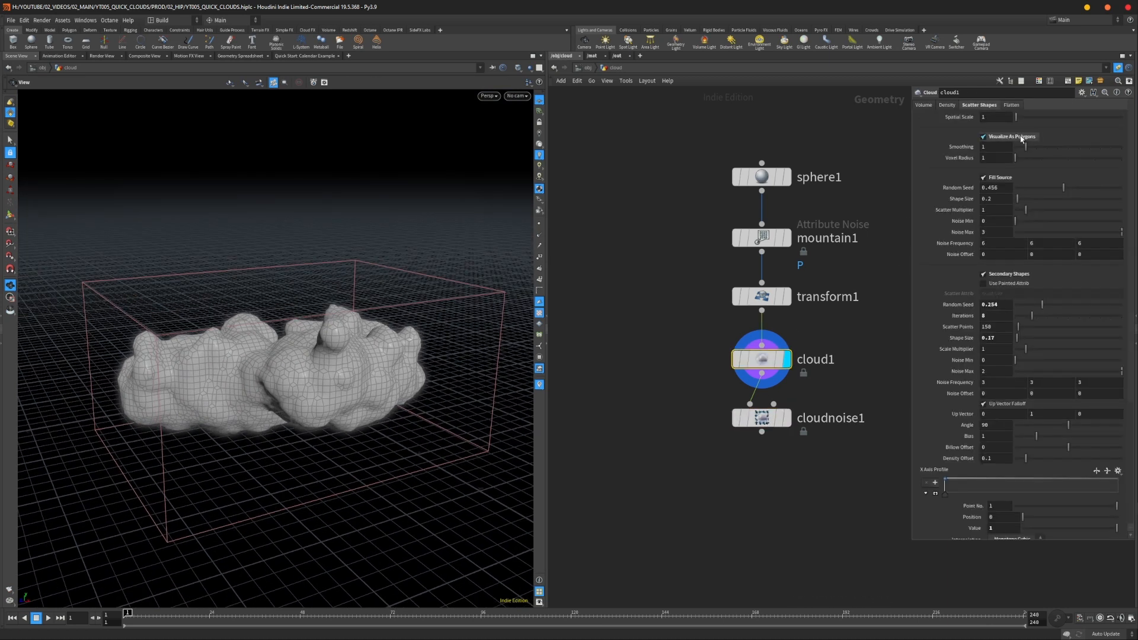
left_click(984, 136)
mouse_move(350, 396)
left_mouse_down()
mouse_move(333, 408)
mouse_move(343, 373)
mouse_move(342, 388)
left_mouse_up()
- Display the cloudnoise1 node and compare its output with cloud1
left_click(763, 425)
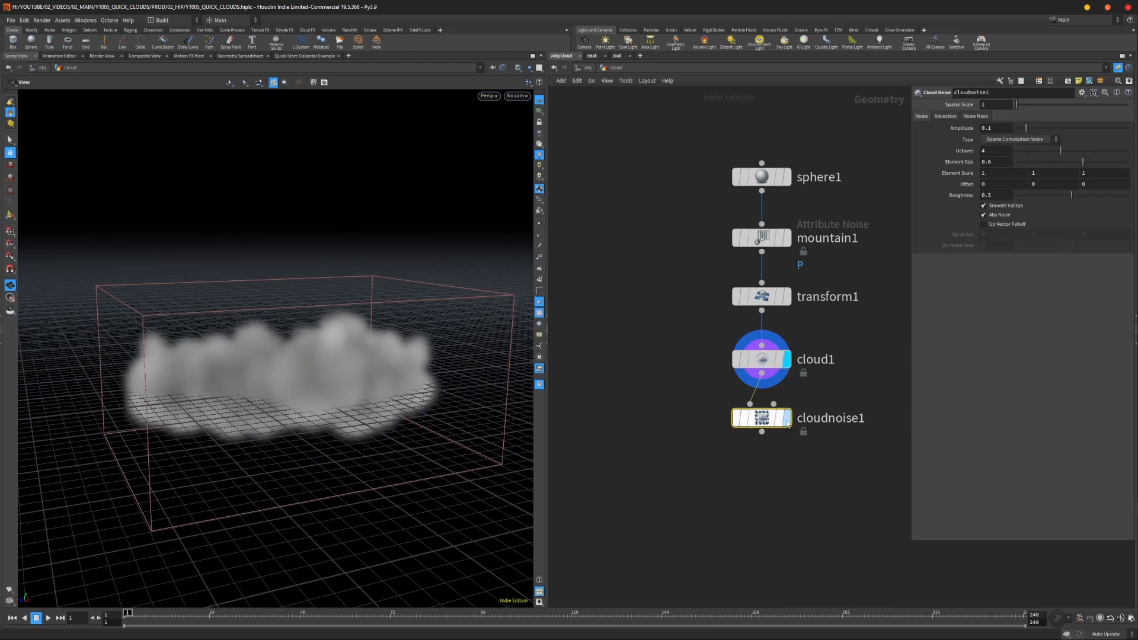
left_click(786, 418)
scroll(301, 427, "down", 2)
left_click_drag(300, 427, 308, 450)
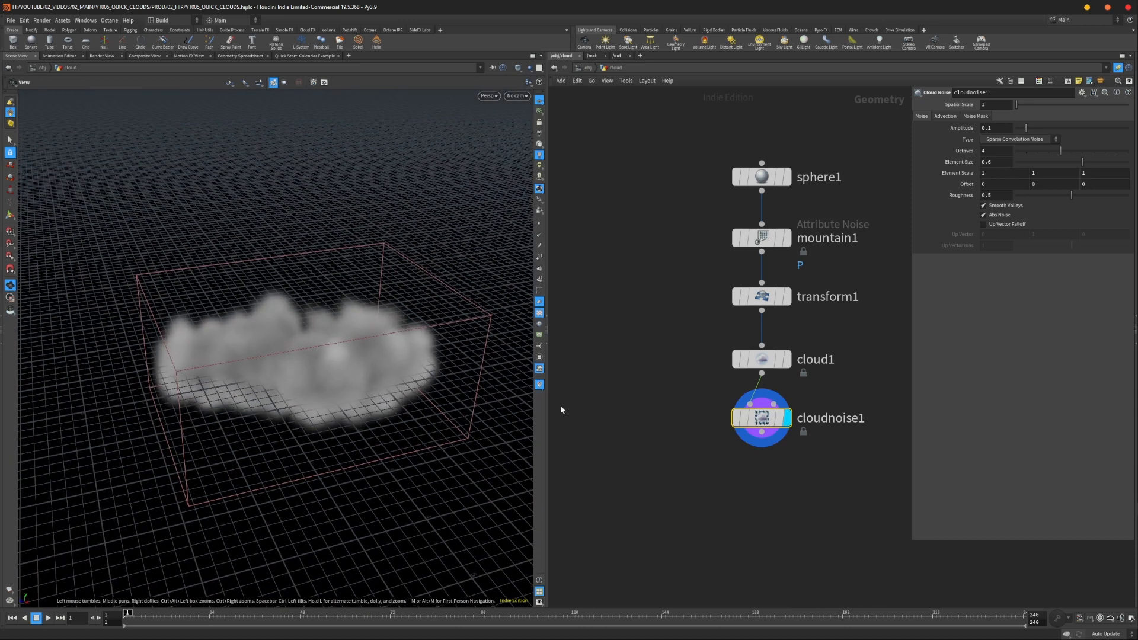
left_click(788, 360)
left_click(788, 418)
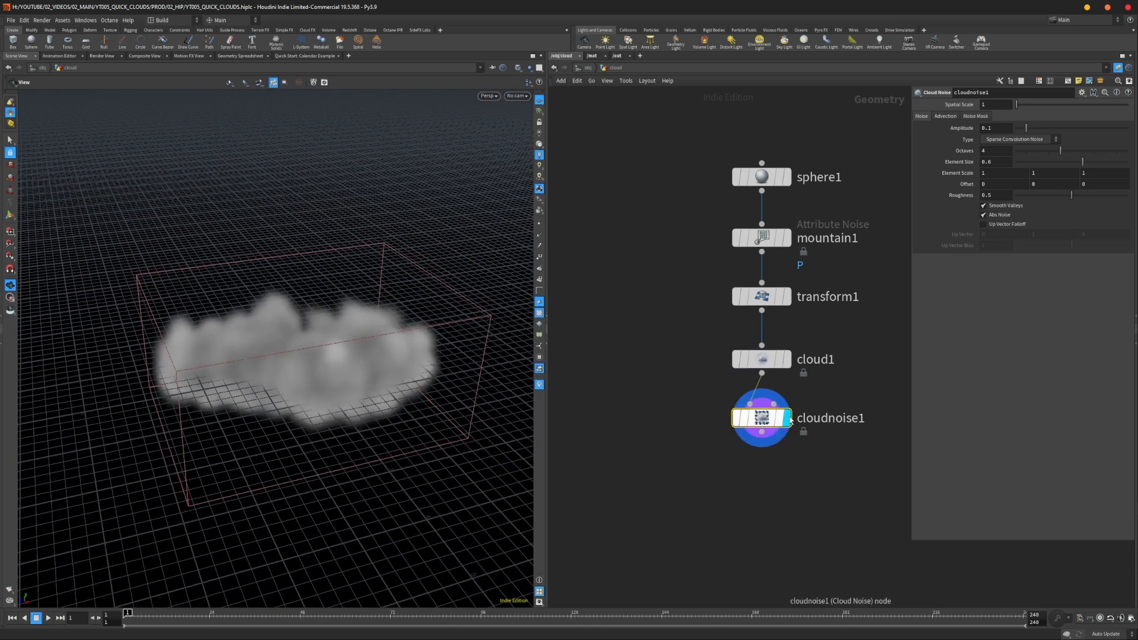
- Set the cloudnoise1 node's Element Size to about 0.303
left_click_drag(305, 323, 336, 332)
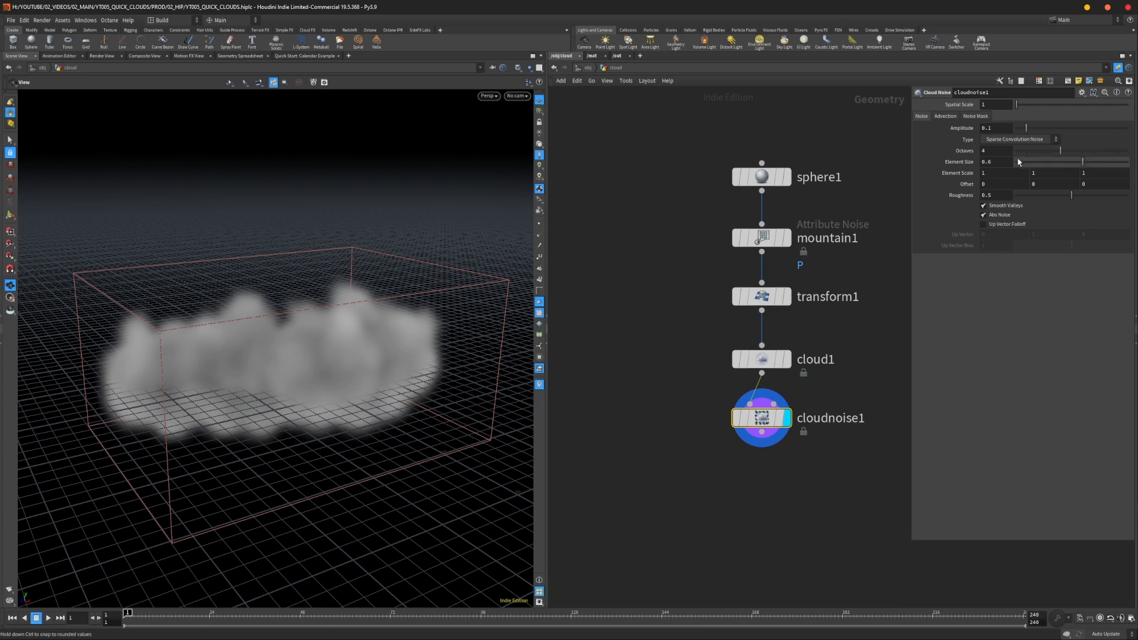
left_click_drag(1082, 162, 1053, 181)
middle_click_drag(822, 326, 799, 311)
- Set Uniform Sampling to By Size in the cloud1 node's volume settings
left_click_drag(688, 308, 756, 362)
left_click(920, 106)
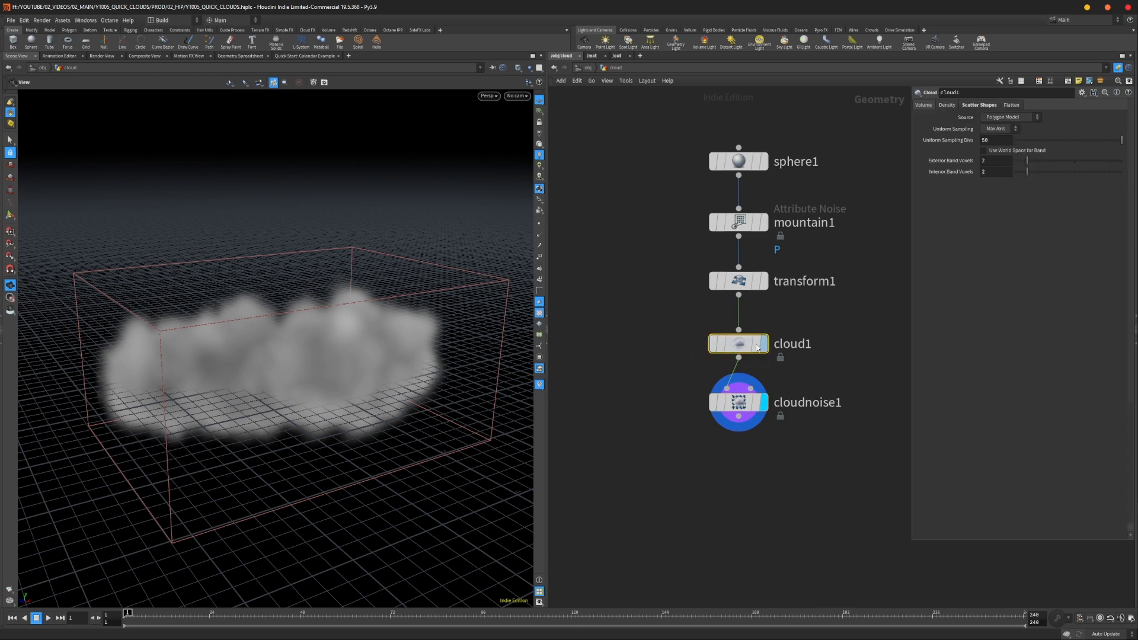
left_click(737, 409)
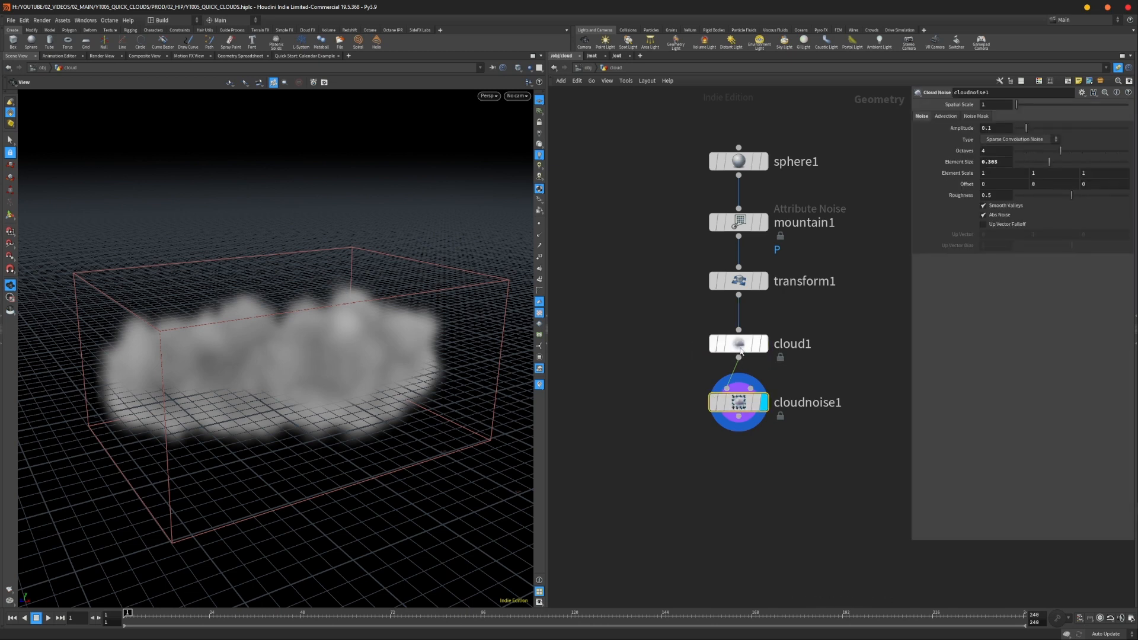
left_click(738, 344)
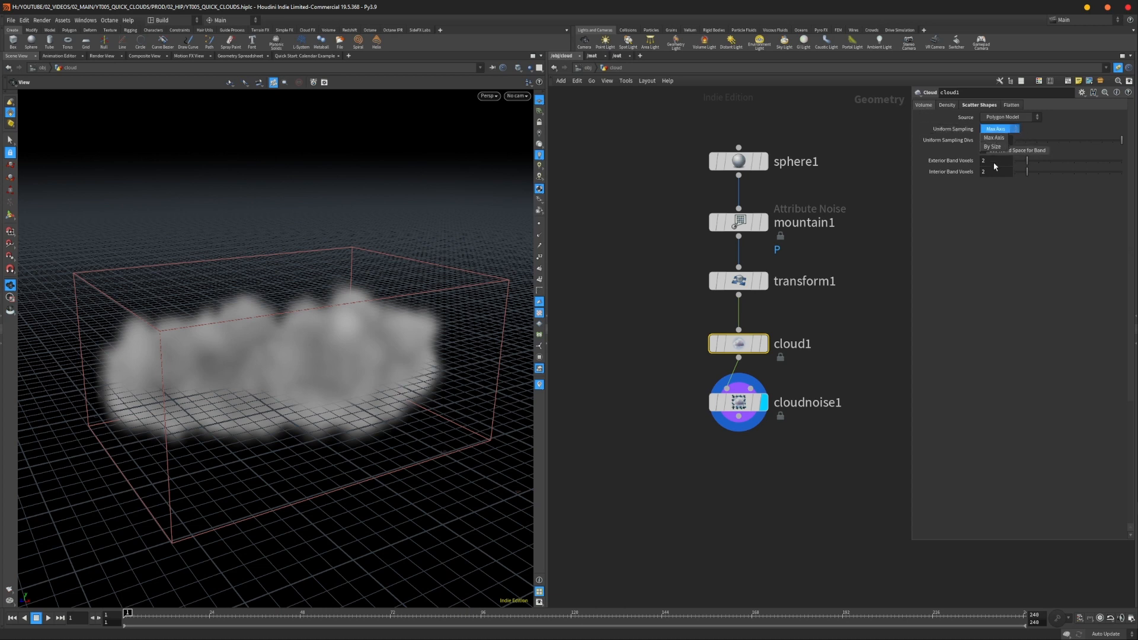
left_click(993, 146)
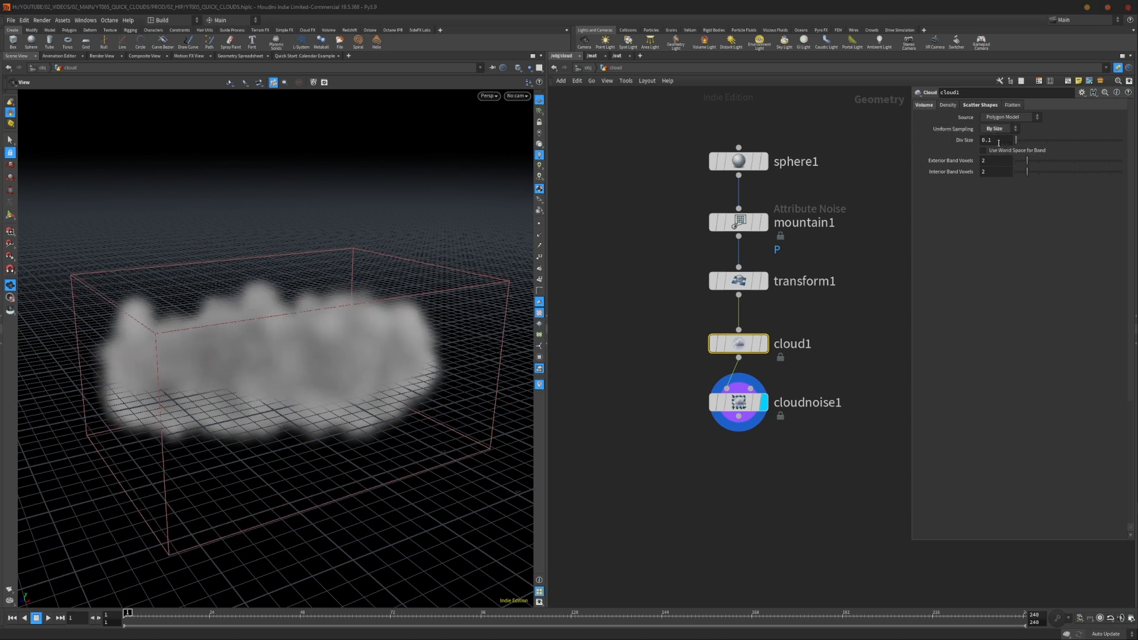
left_click_drag(368, 323, 332, 332)
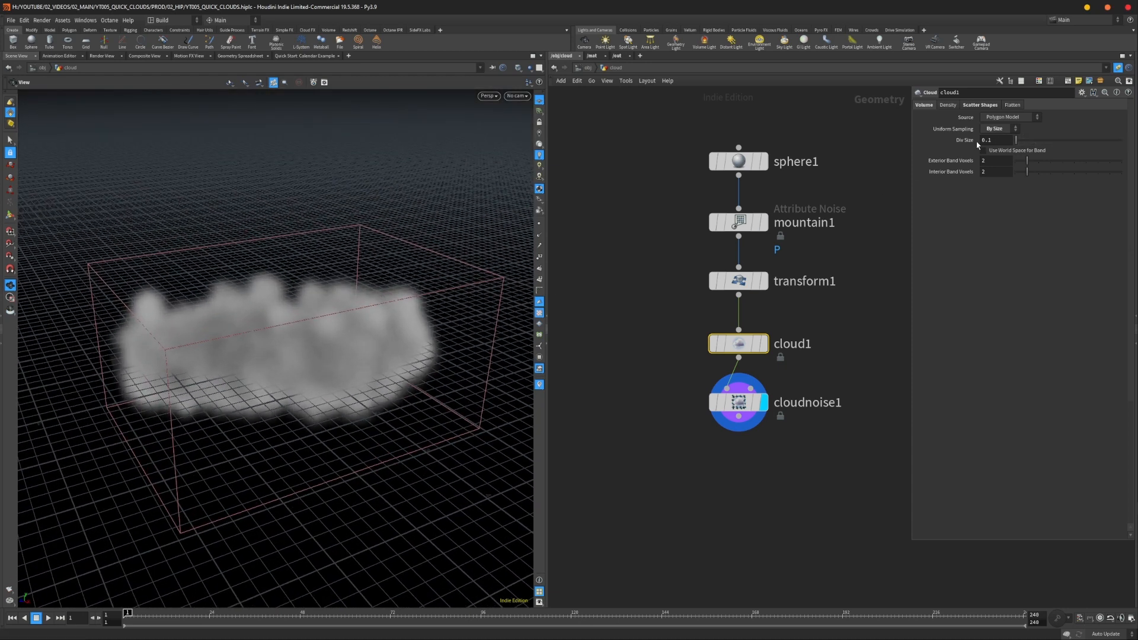
- Compare Max Axis sampling on cloud1, and return to By Size with a Div Size of 0.03
left_click(1002, 129)
left_click(997, 141)
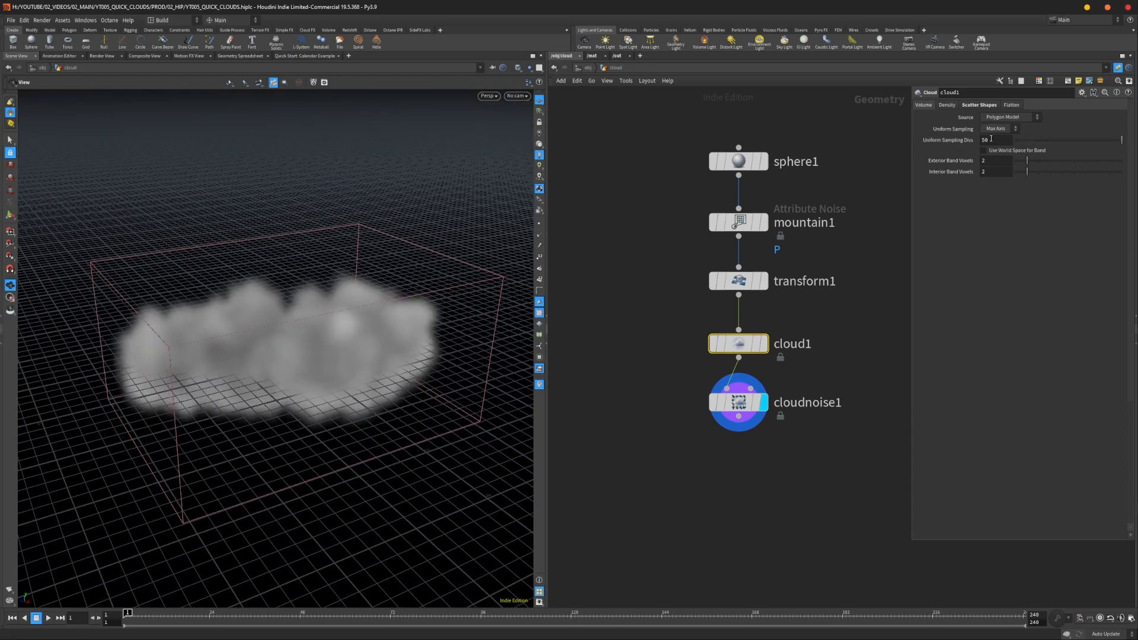
left_click(1006, 129)
left_click(994, 147)
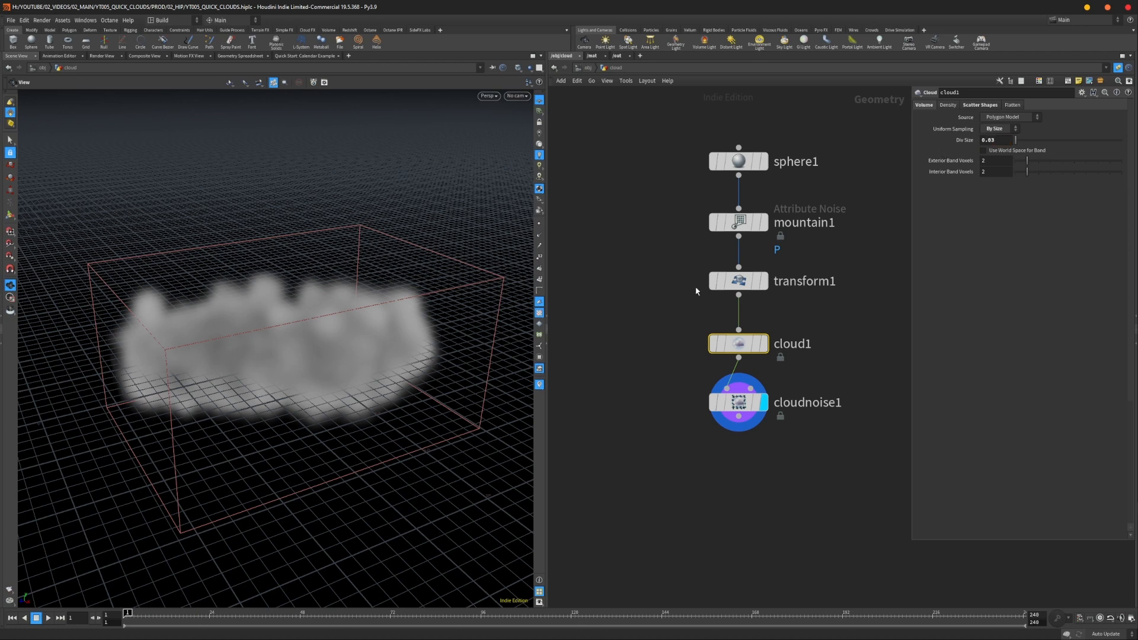
left_click_drag(286, 359, 365, 363)
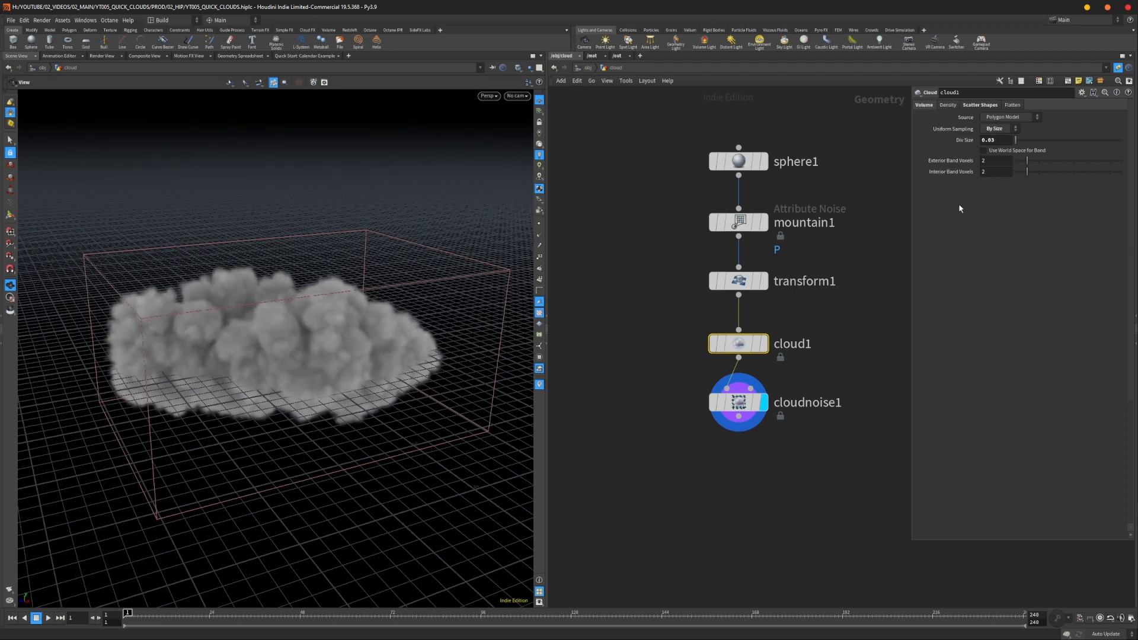
- Adjust the cloudnoise1 node's Element Size to about 0.39 while checking the cloud's detail
left_click(760, 401)
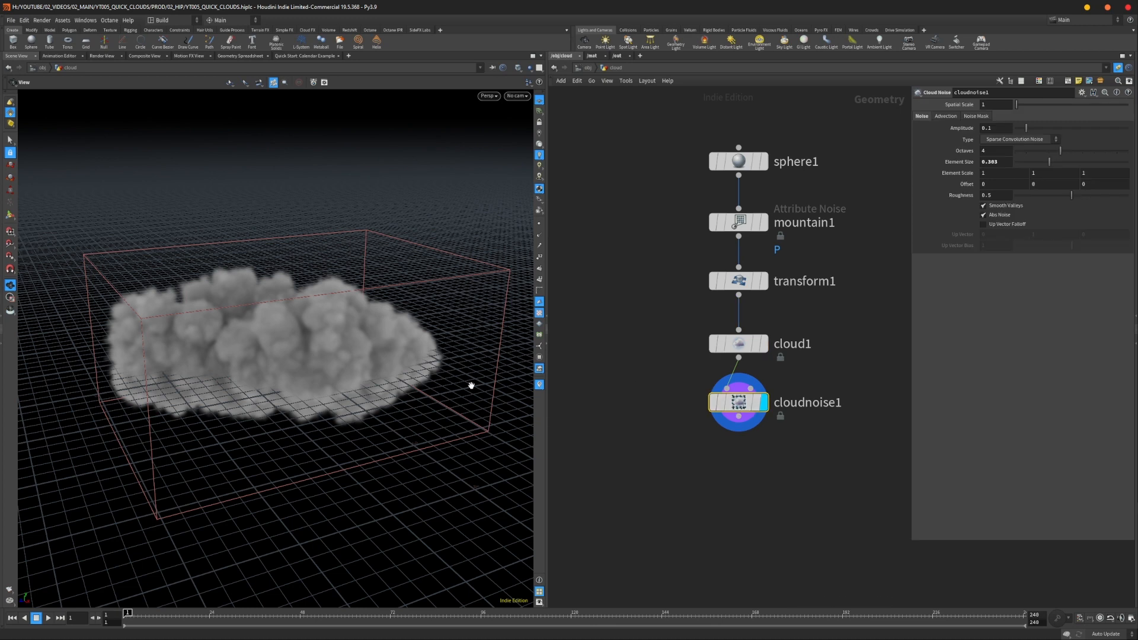
left_click_drag(470, 385, 330, 381)
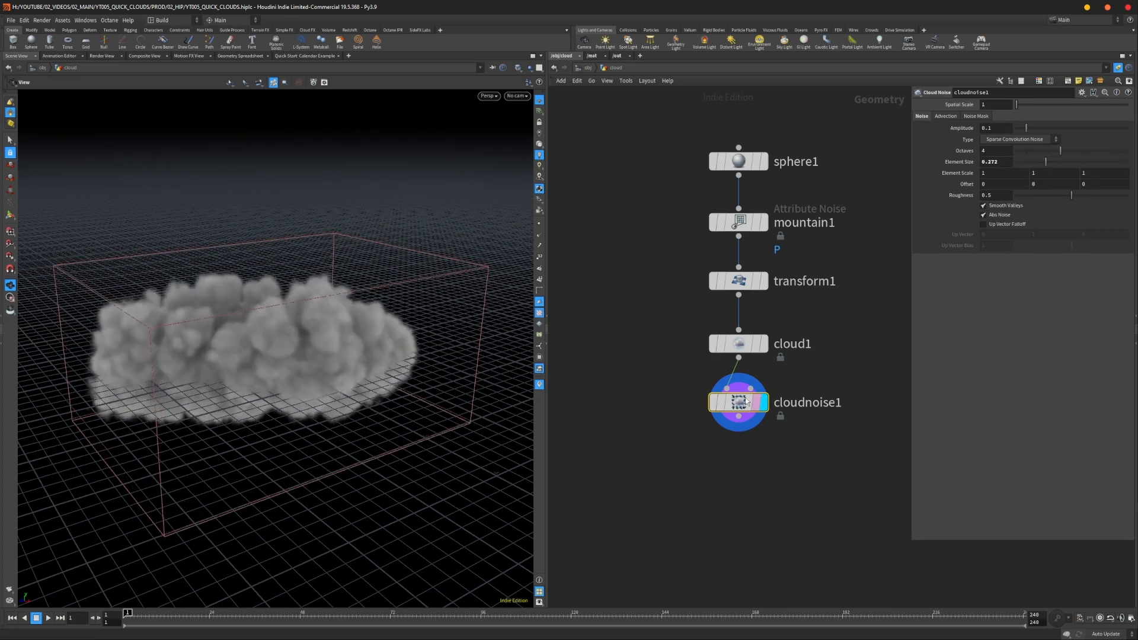
mouse_move(1048, 165)
left_mouse_down()
mouse_move(1030, 166)
mouse_move(1070, 164)
mouse_move(1060, 164)
left_mouse_up()
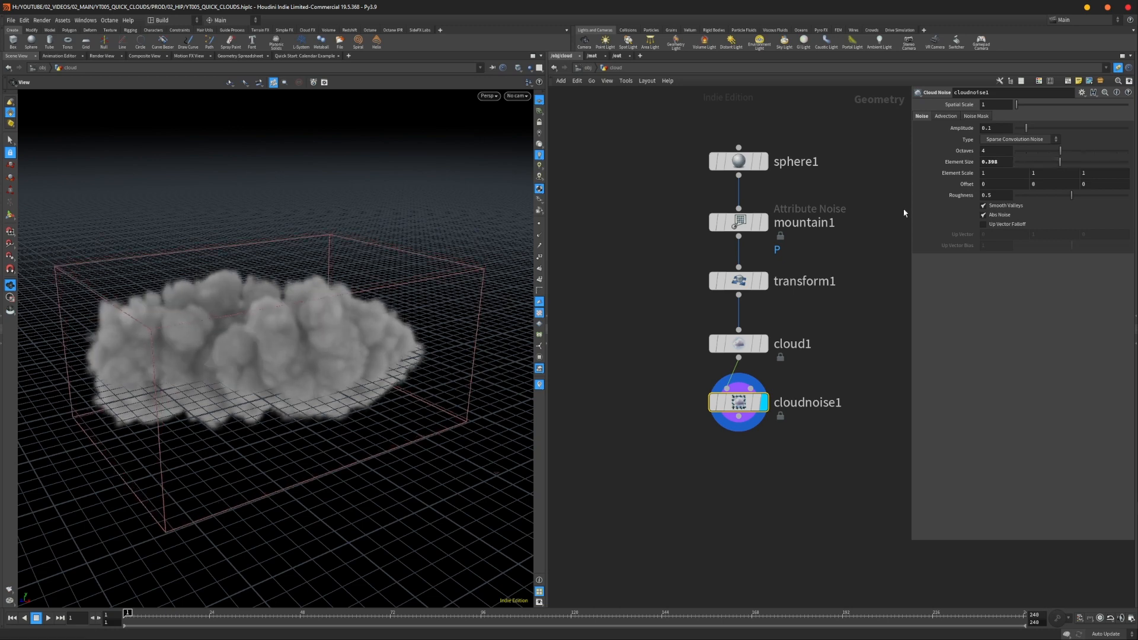
left_click_drag(237, 385, 311, 341)
- Try a different noise offset on the mountain1 node and return it to 7.5
left_click(743, 347)
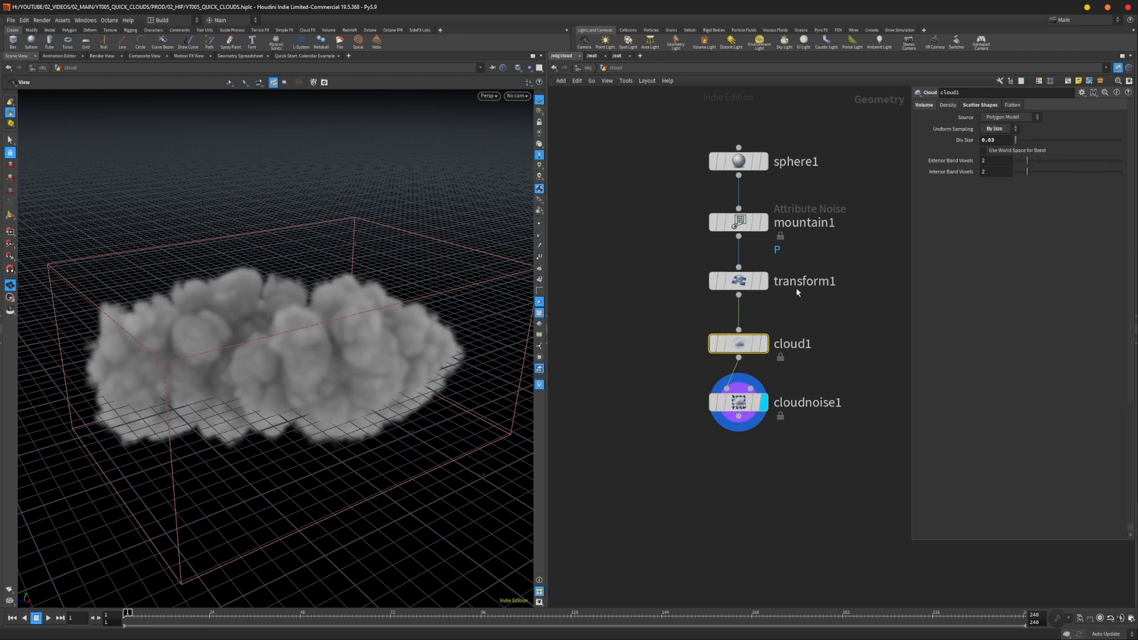
left_click(976, 105)
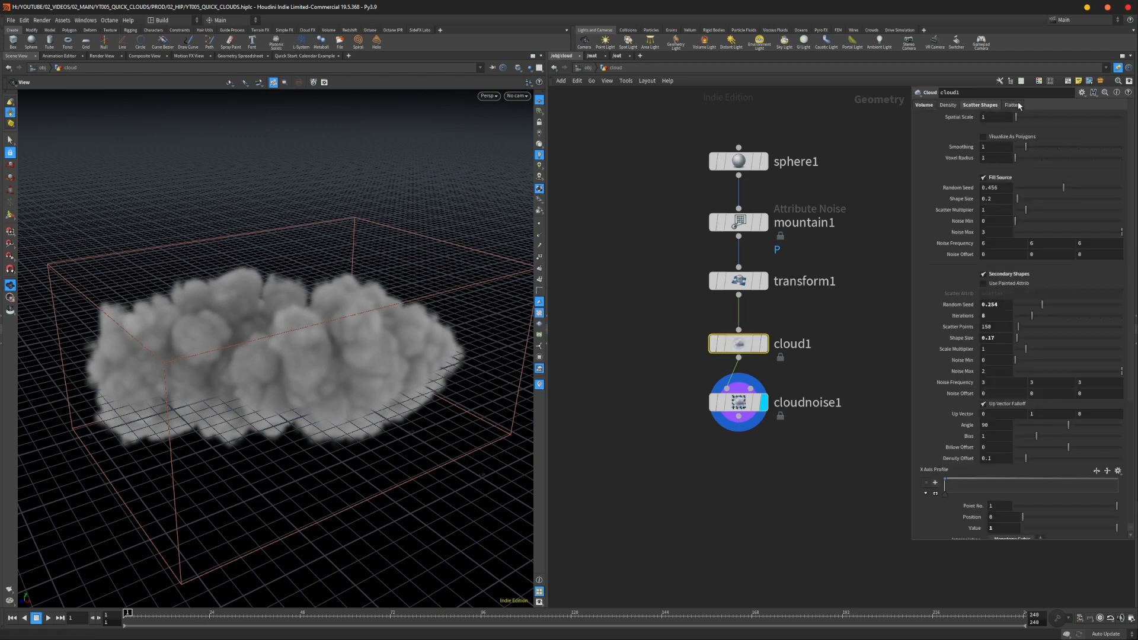
left_click(740, 224)
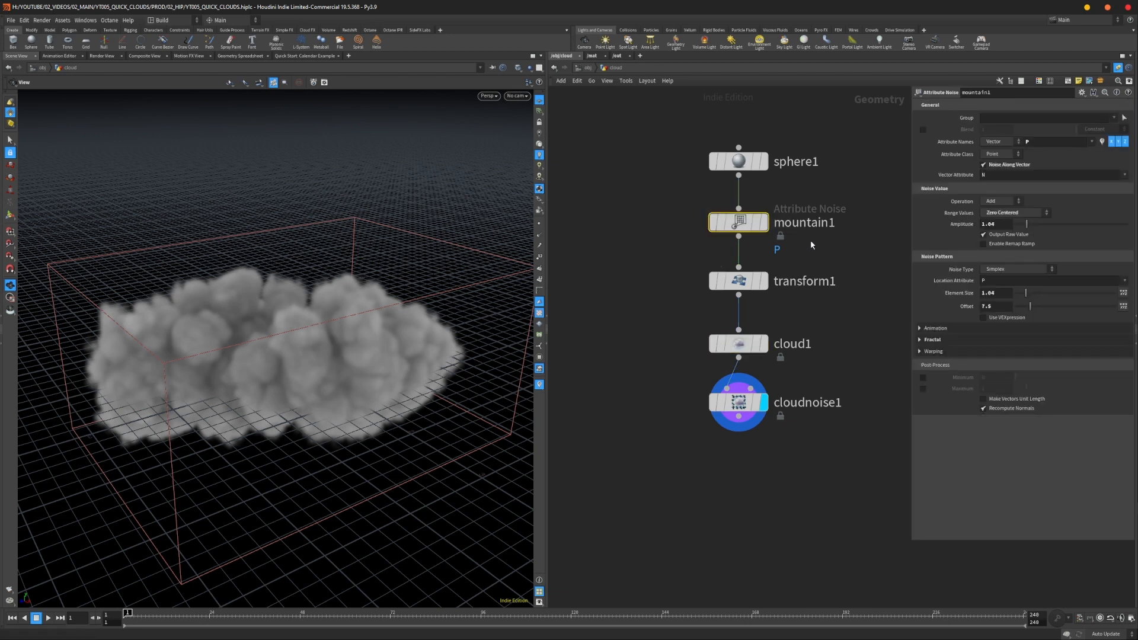
left_click_drag(478, 421, 356, 376)
left_click(1006, 303)
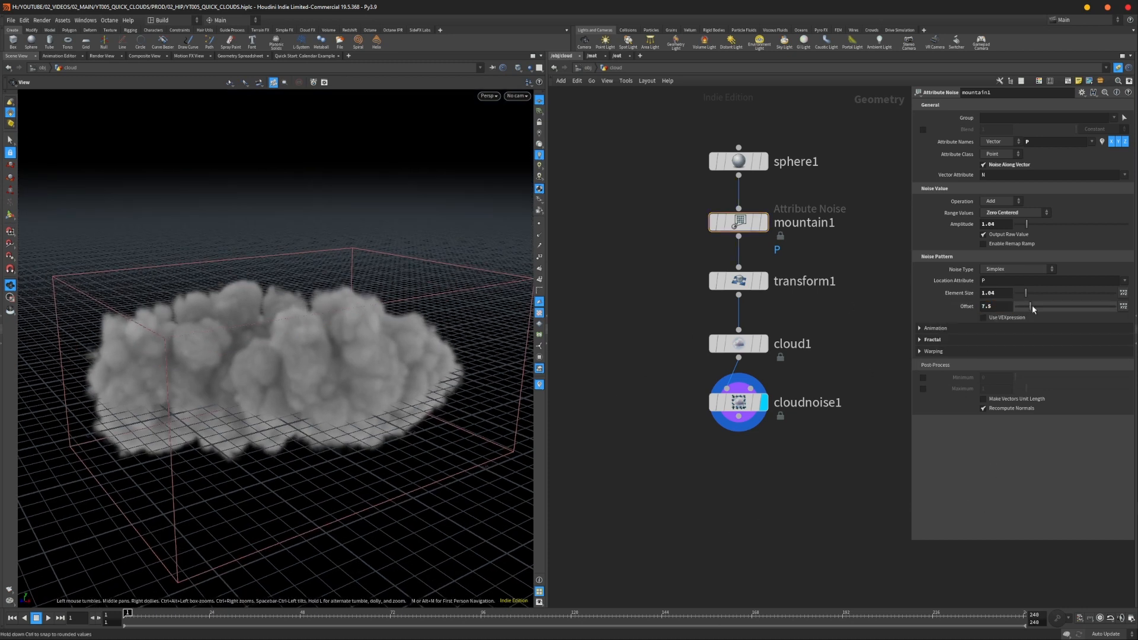
left_click_drag(1037, 309, 1060, 308)
left_click(989, 306)
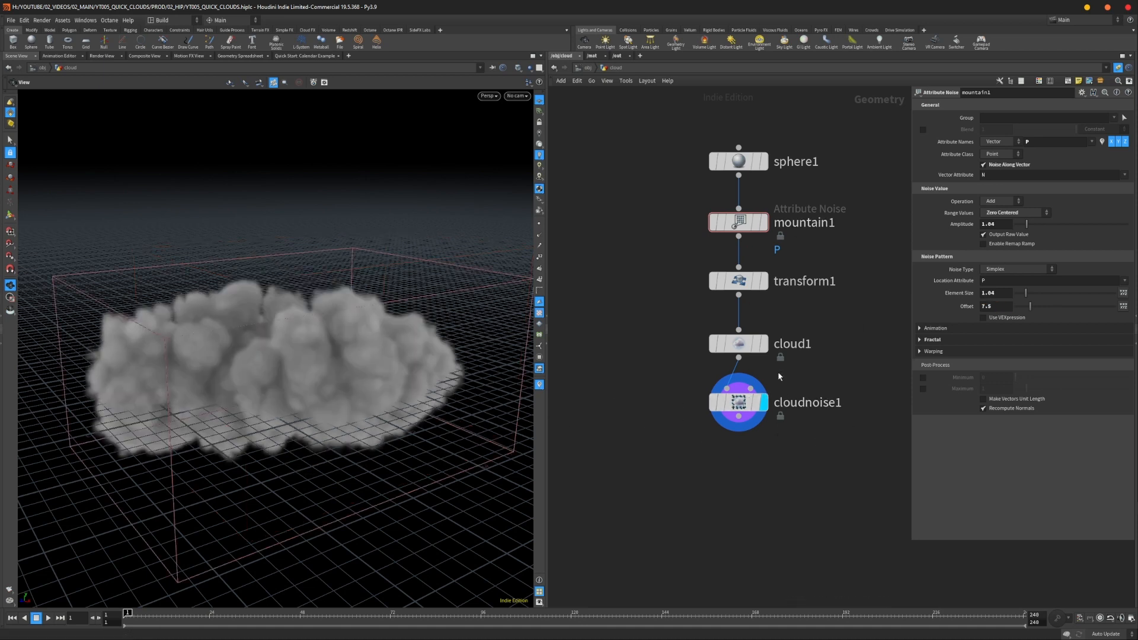
- With cloud1 displayed, set its secondary Shape Size to 0.29 and Scale Multiplier to 0.54, and display cloudnoise1 again
left_click(740, 344)
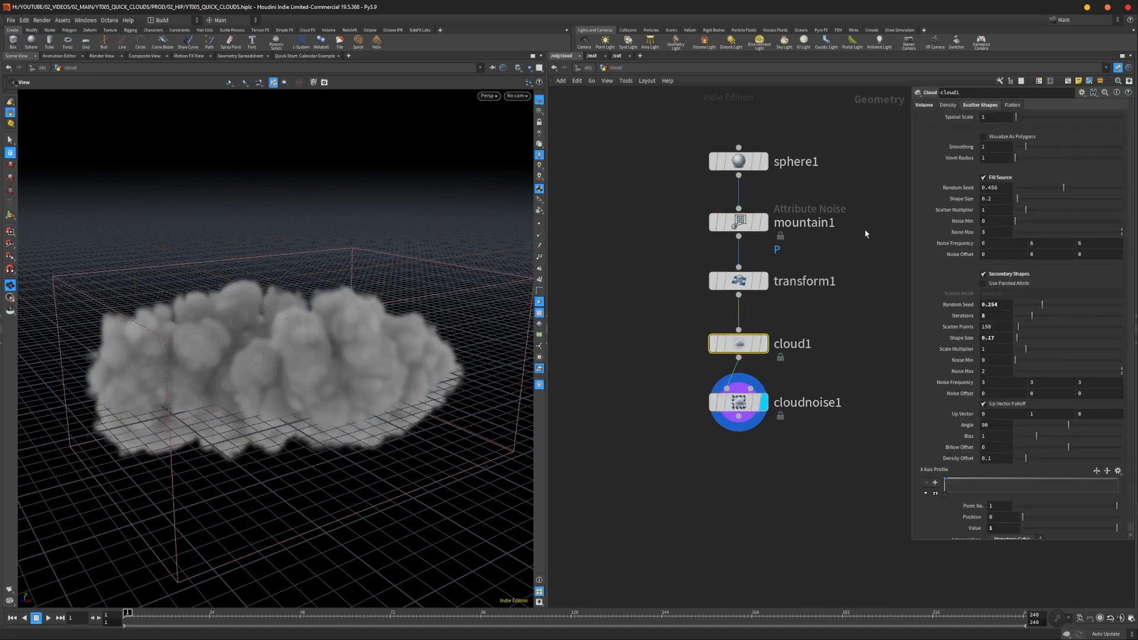
left_click(763, 343)
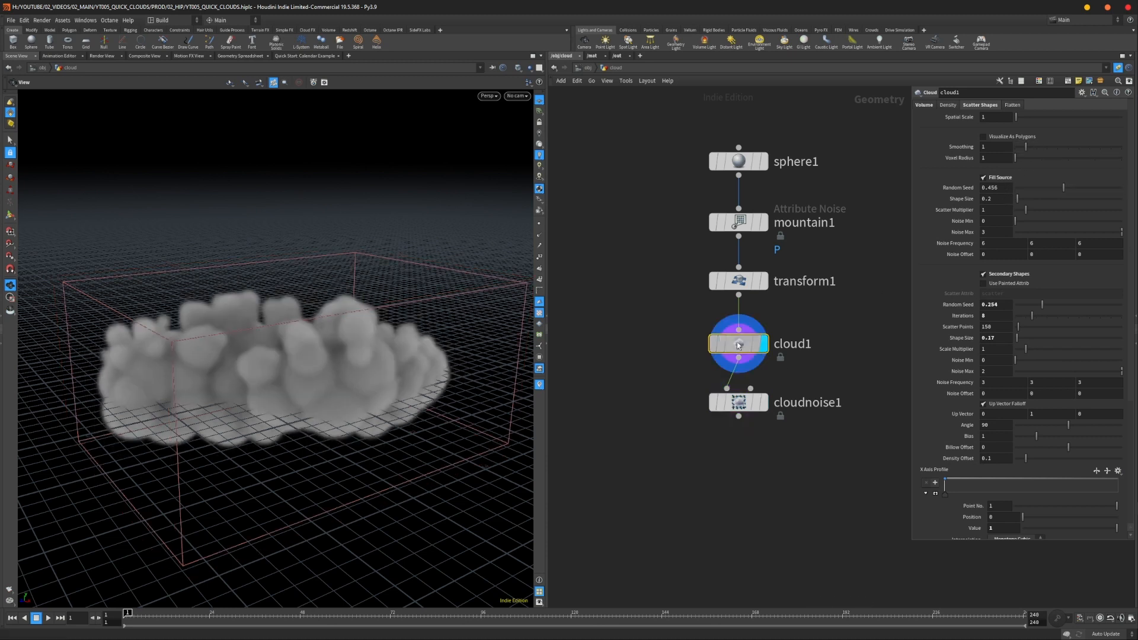
left_click_drag(465, 338, 374, 374)
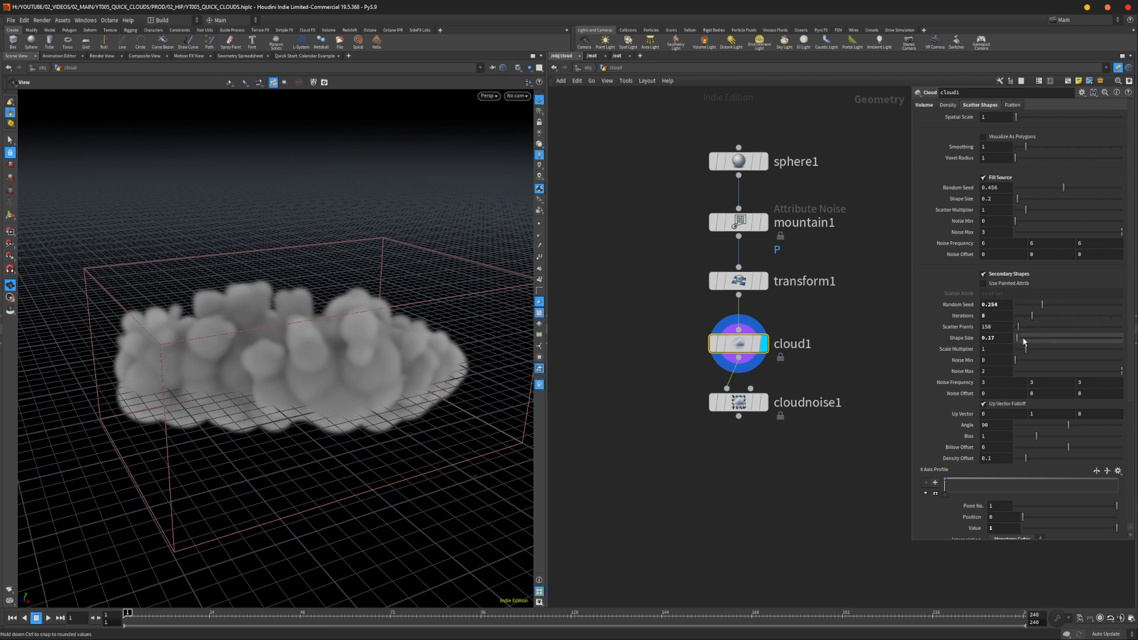
left_click_drag(1019, 339, 1020, 341)
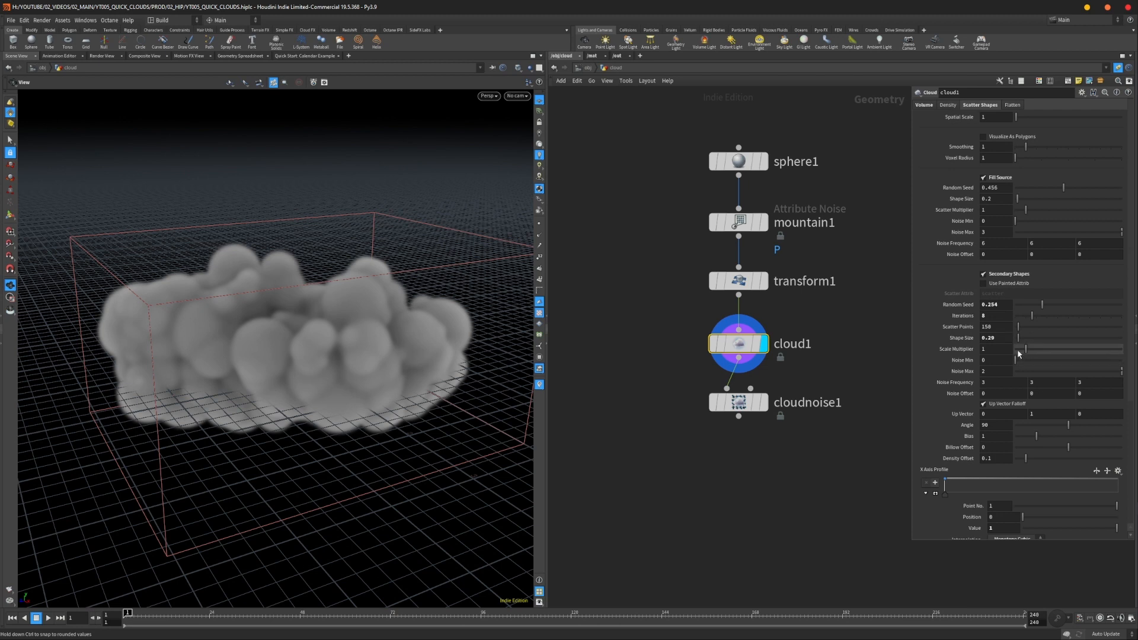
left_click_drag(1023, 353, 1022, 354)
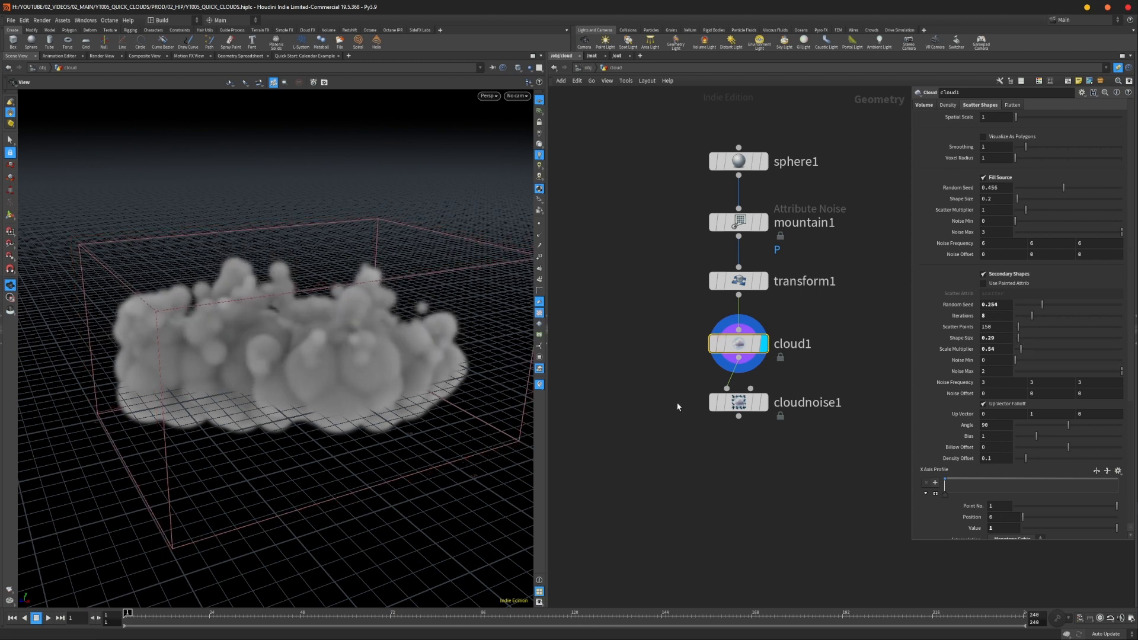
left_click(763, 402)
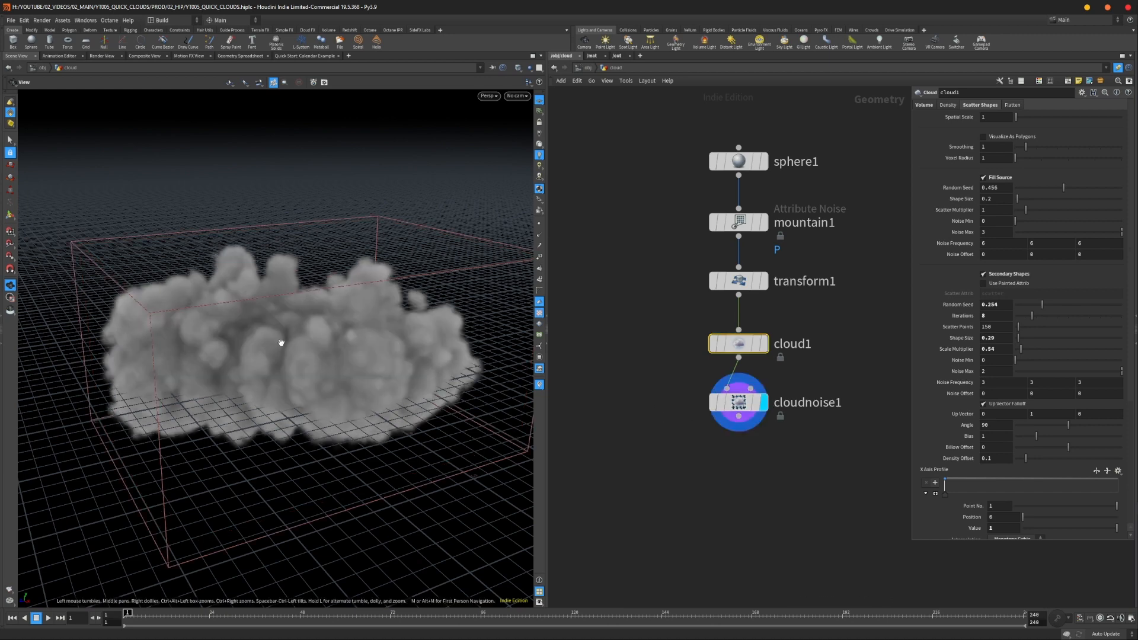
- Add a Null node after cloudnoise1 and display it
left_click_drag(281, 342, 548, 407)
middle_click_drag(413, 400, 406, 365)
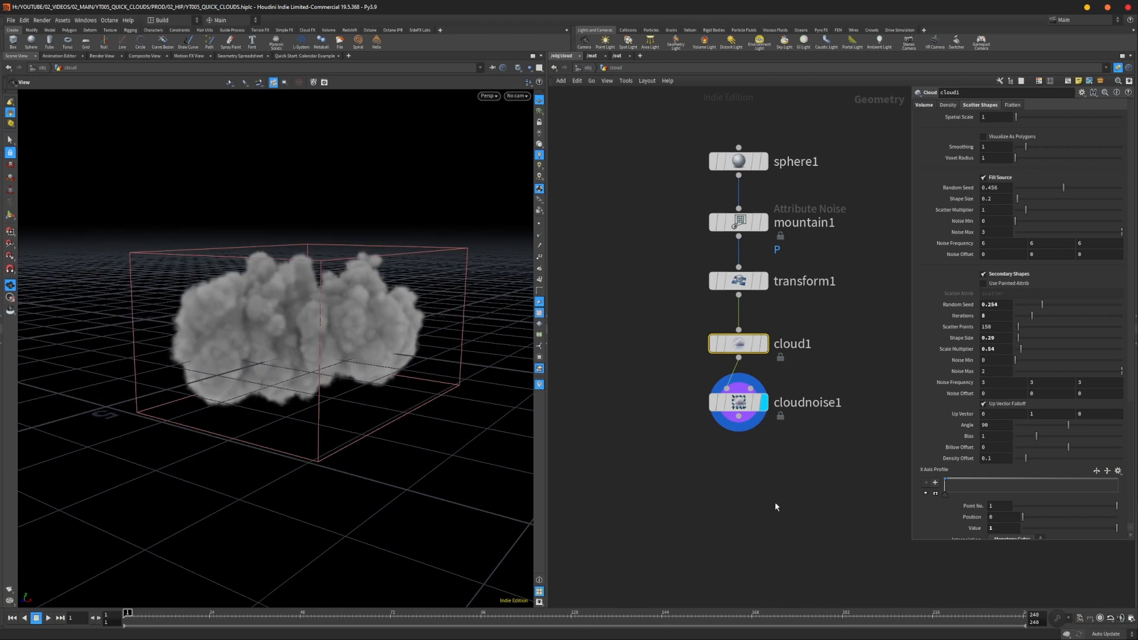
left_click_drag(719, 472, 766, 362)
key("Tab")
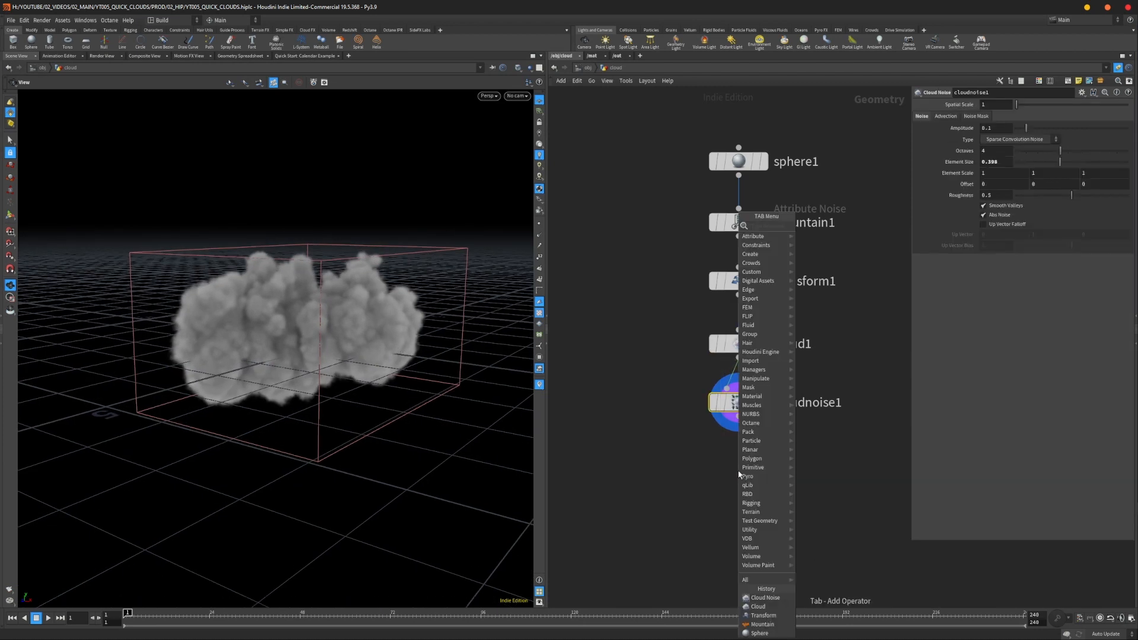
type("null")
key("Return")
left_click(738, 467)
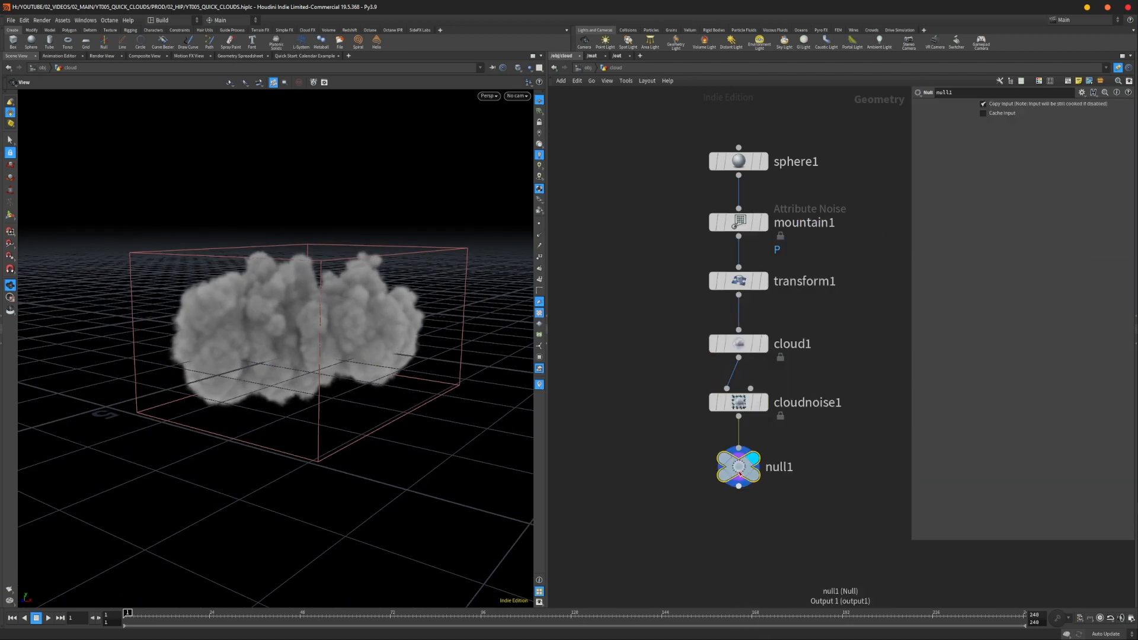
- Give the null1 node a circular shape and an orange-yellow color
key("z")
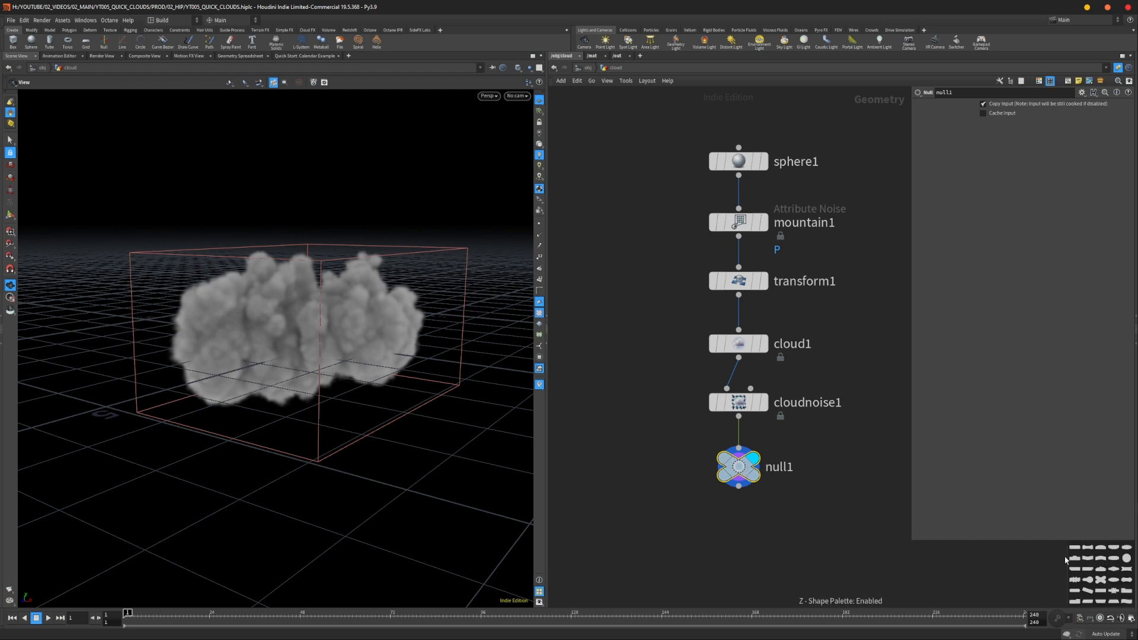
left_click_drag(1033, 542, 1040, 516)
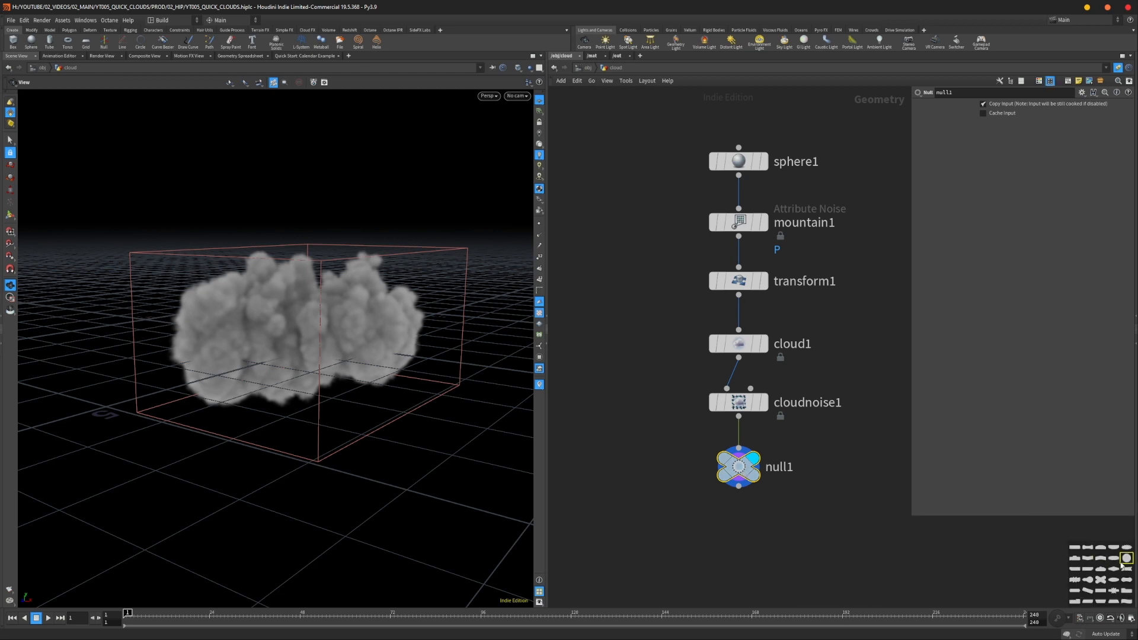
left_click(1125, 559)
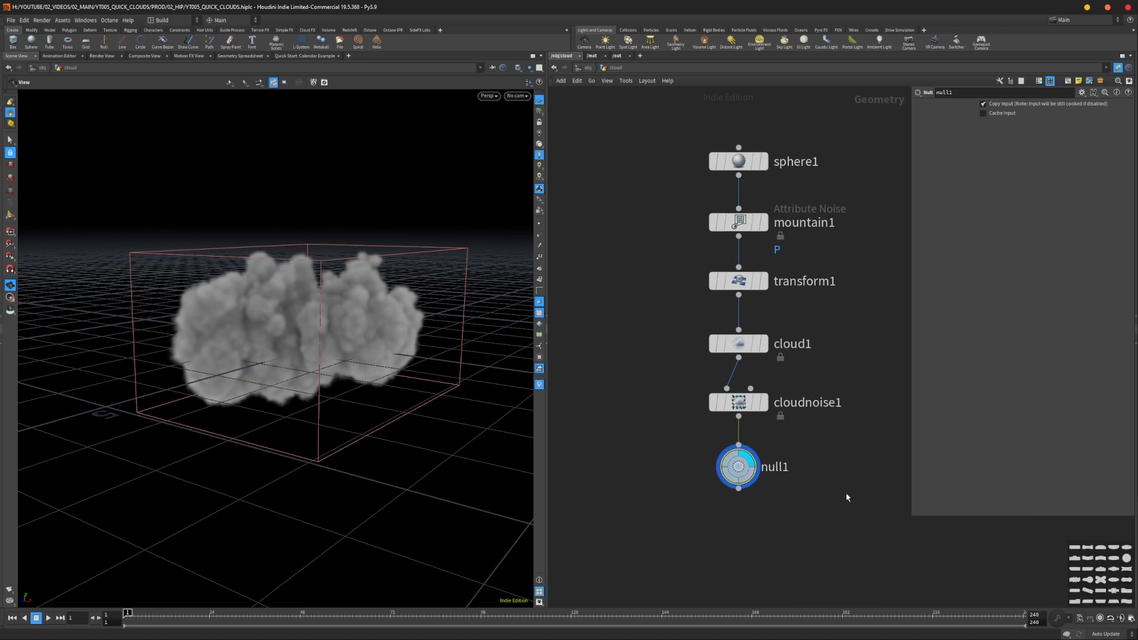
key("c")
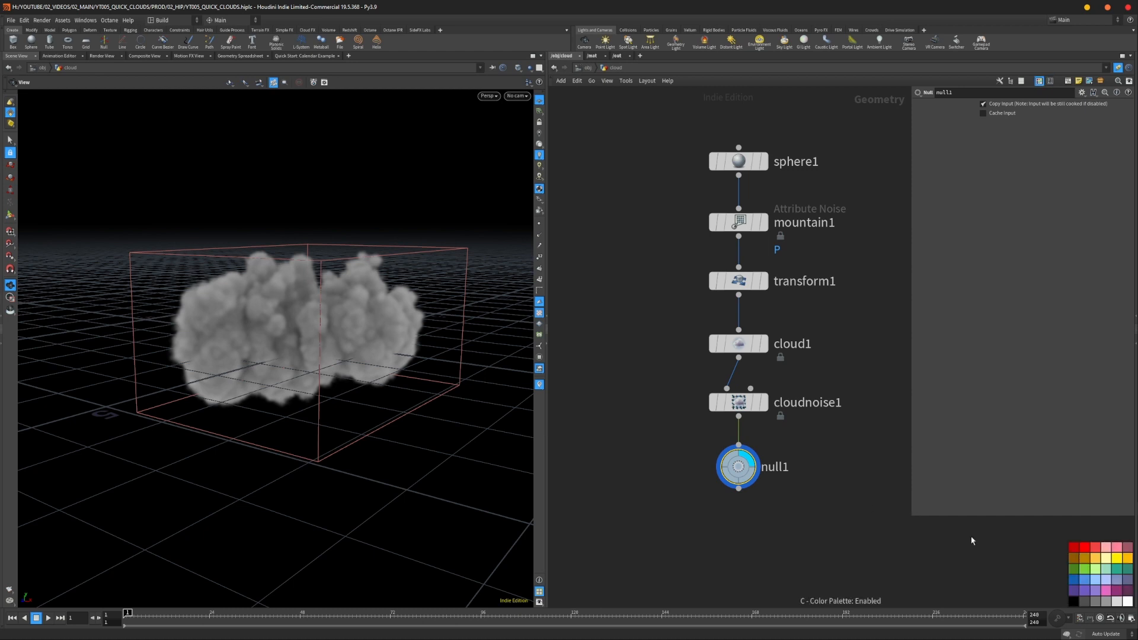
left_click(1127, 558)
- Rename the null1 node as OUT_cloud
key("F2")
type("O")
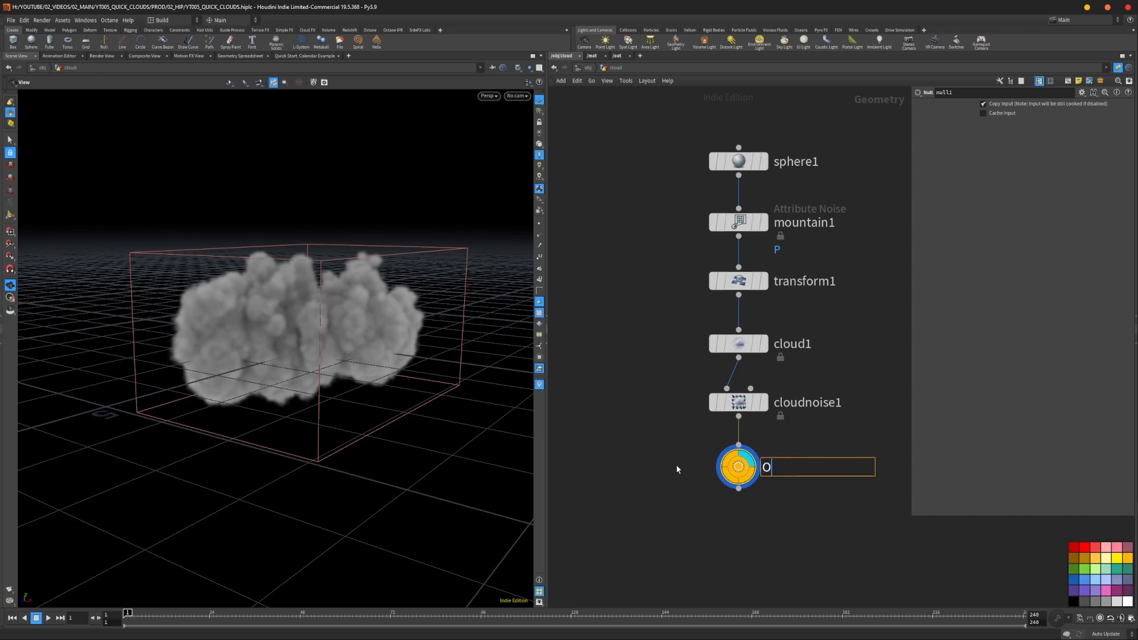
type("UT_cloud")
key("Return")
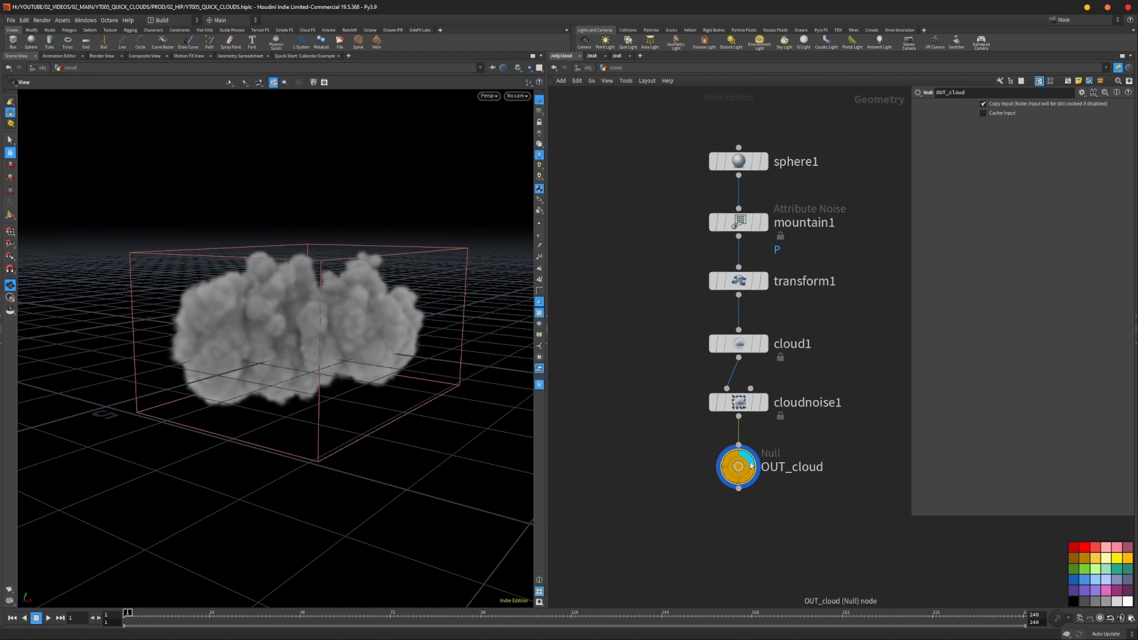
- Lay out all the nodes from sphere1 to OUT_cloud evenly and save the scene
right_click_drag(798, 422, 788, 425)
middle_click_drag(788, 425, 754, 422)
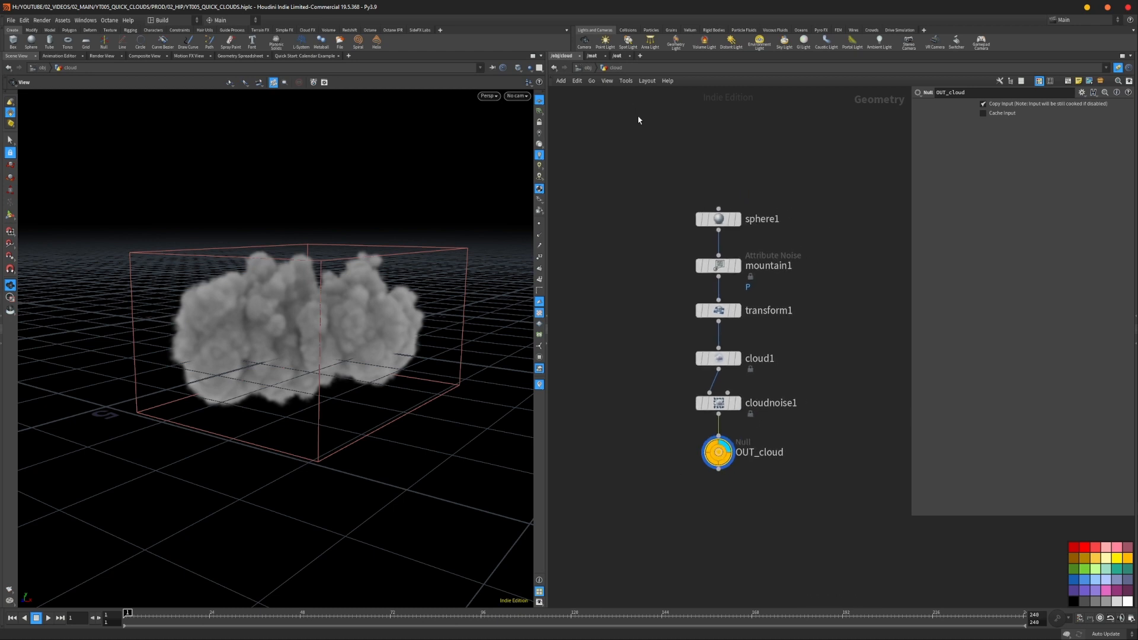
left_click_drag(638, 119, 792, 467)
key("l")
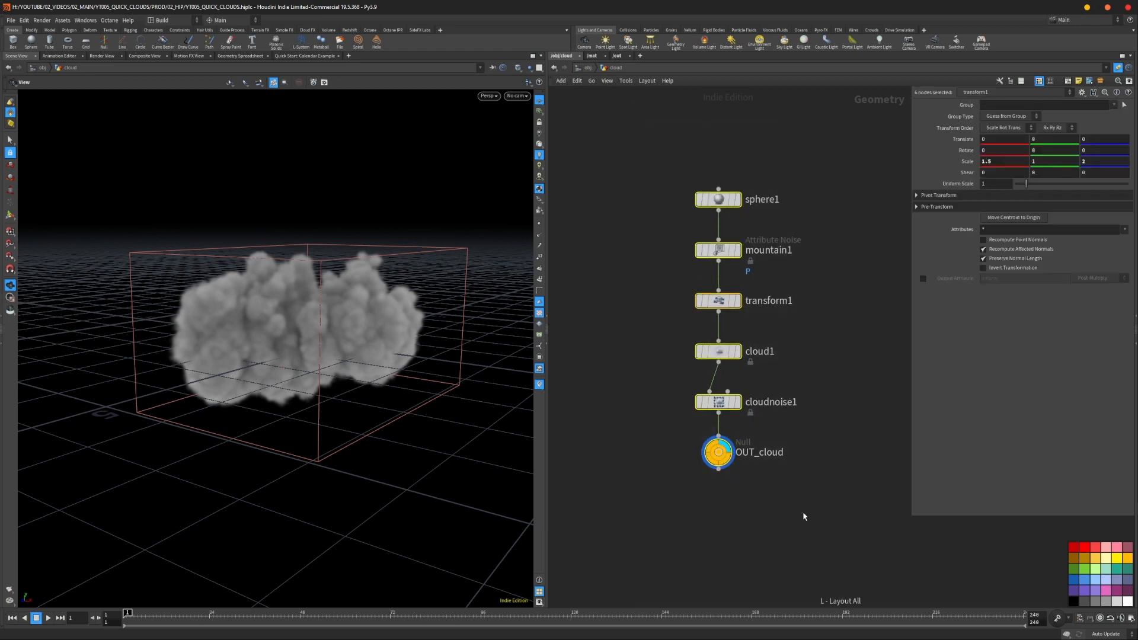
left_click(803, 513)
middle_click_drag(734, 500, 757, 508)
scroll(764, 479, "up", 1)
key("ctrl+s")
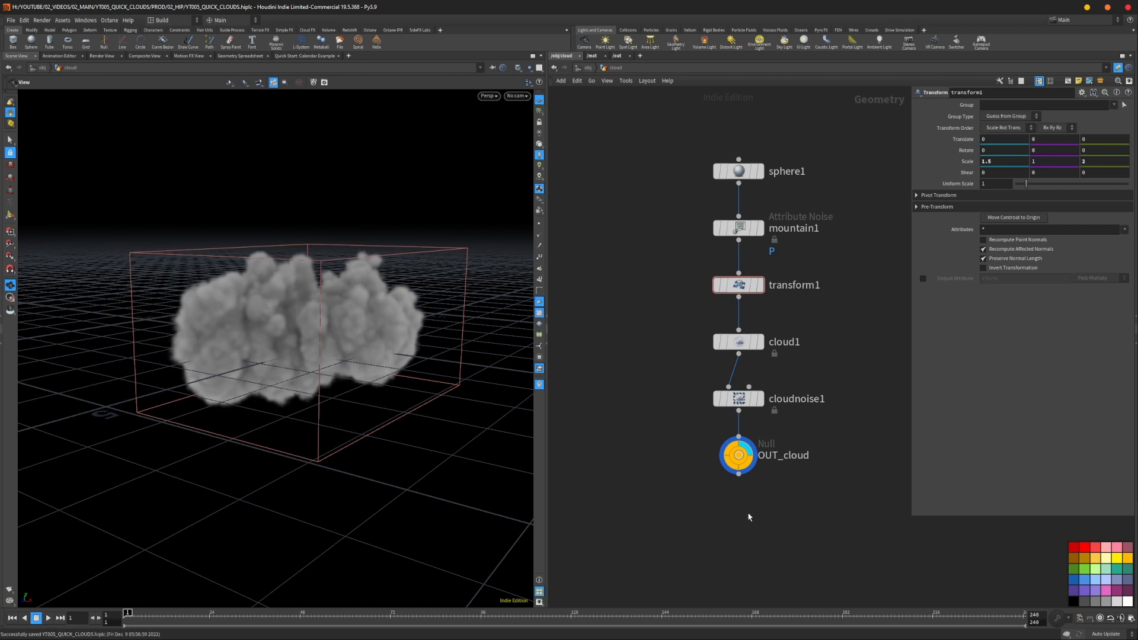
- Go up to the object level and add a distant light to the scene
left_click_drag(402, 376, 363, 391)
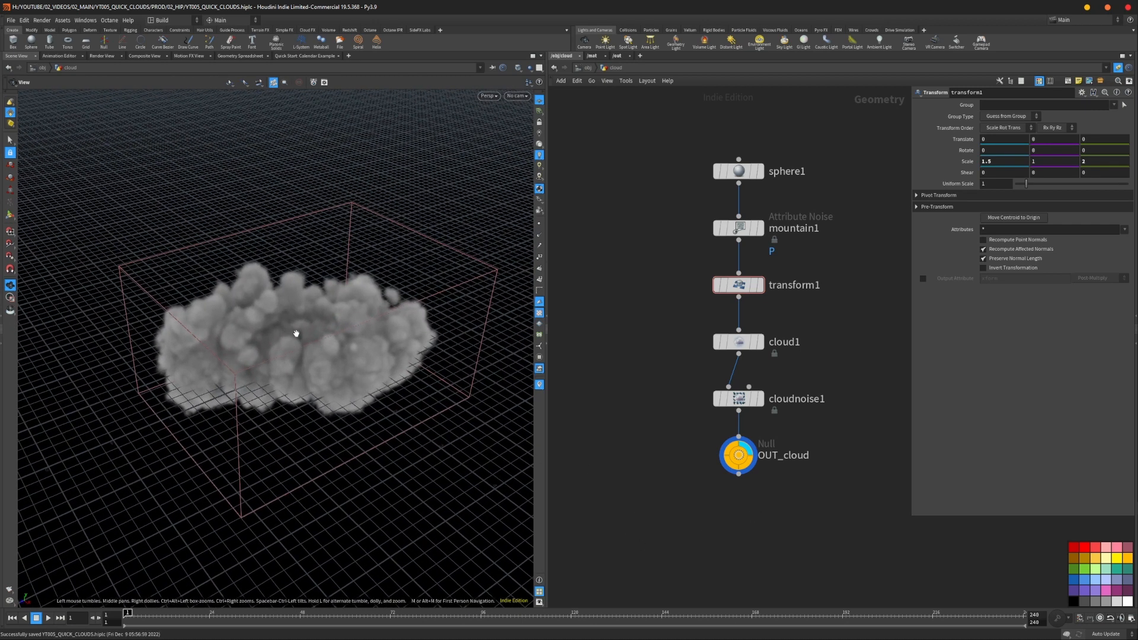
left_click_drag(351, 332, 330, 320)
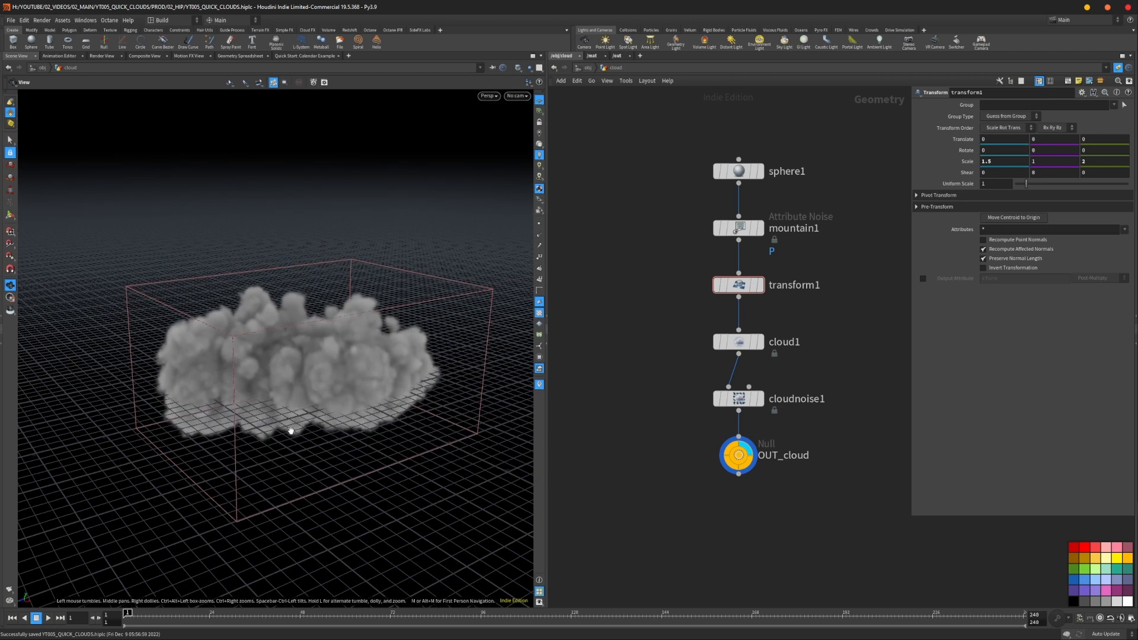
key("u")
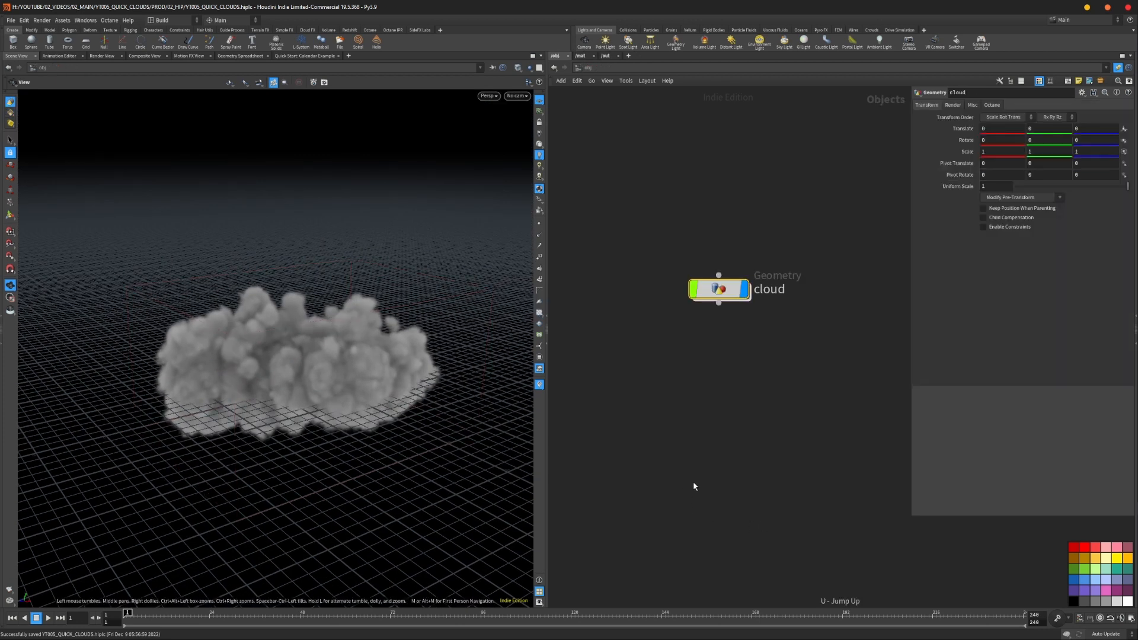
left_click_drag(245, 362, 297, 373)
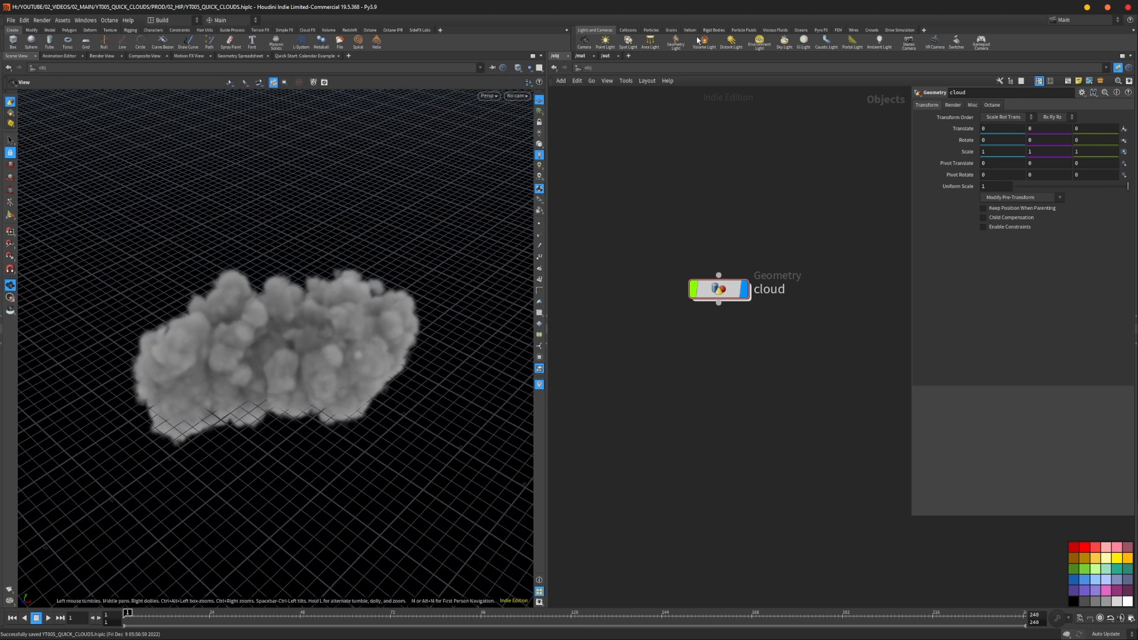
left_click(733, 47)
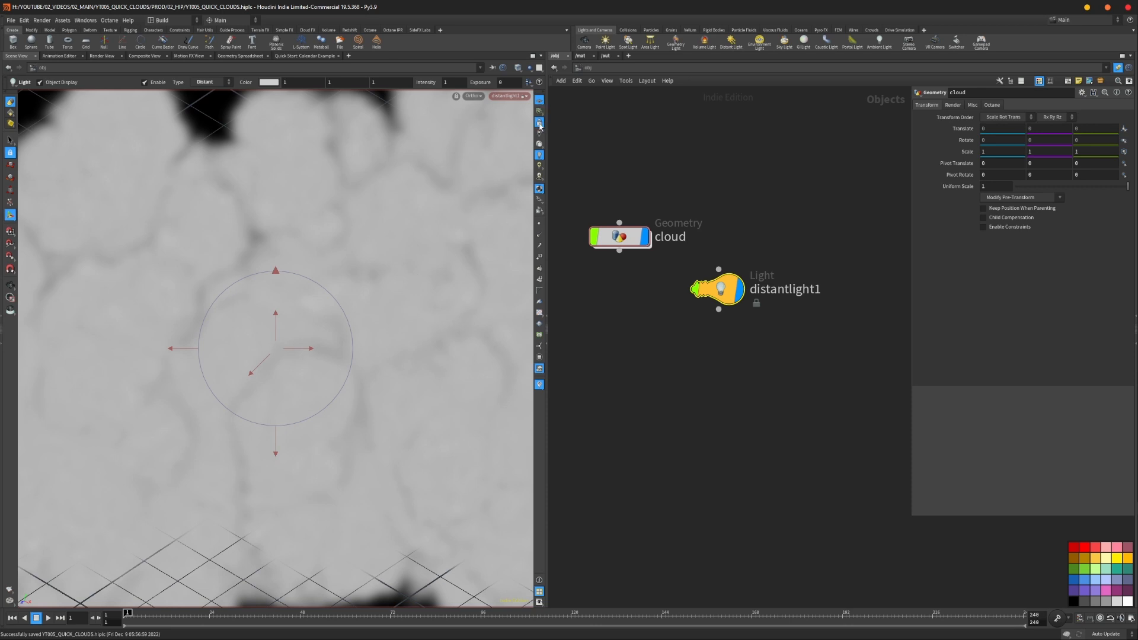
- Aim the distant light at the cloud by orbiting its own view, and release the view lock
right_click_drag(343, 320, 289, 333)
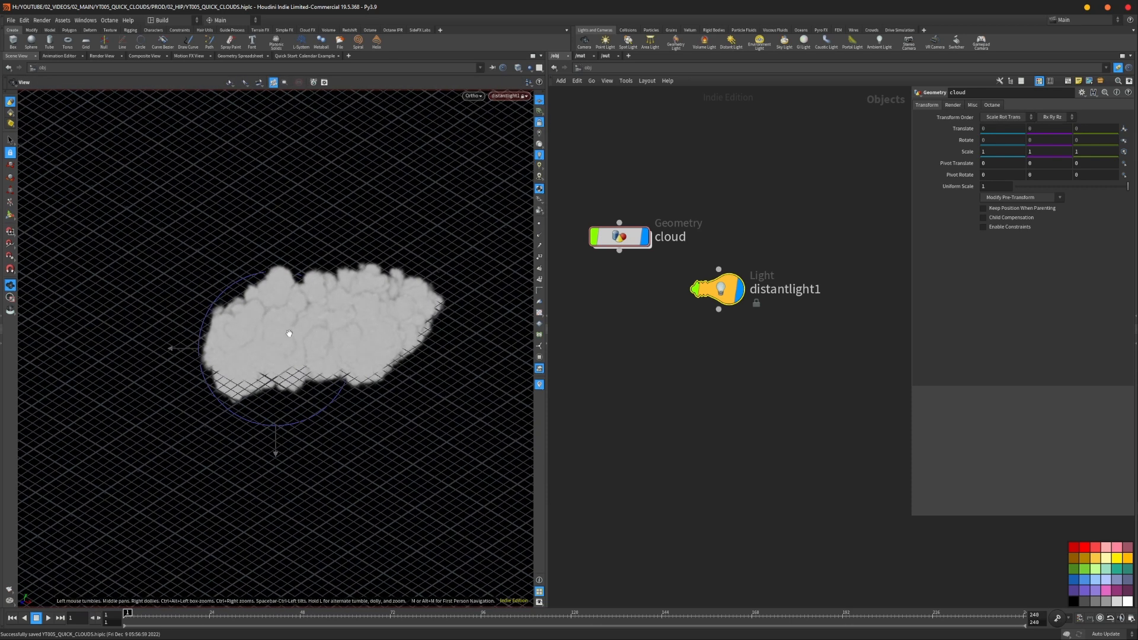
mouse_move(289, 333)
left_mouse_down()
mouse_move(389, 305)
mouse_move(168, 338)
mouse_move(194, 310)
mouse_move(124, 308)
mouse_move(275, 264)
mouse_move(452, 326)
mouse_move(247, 350)
mouse_move(203, 330)
mouse_move(332, 353)
mouse_move(249, 330)
mouse_move(285, 332)
left_mouse_up()
right_click(285, 332)
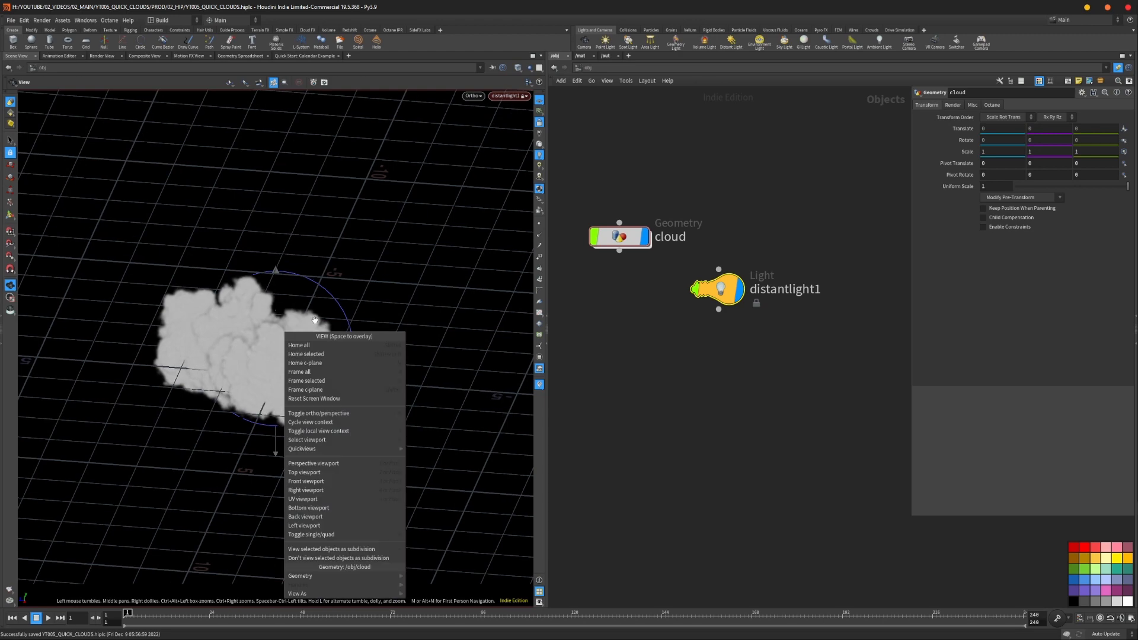
left_click(539, 122)
- Check the lit cloud from several angles and place the distantlight1 node beside the cloud node
left_click_drag(256, 379, 373, 333)
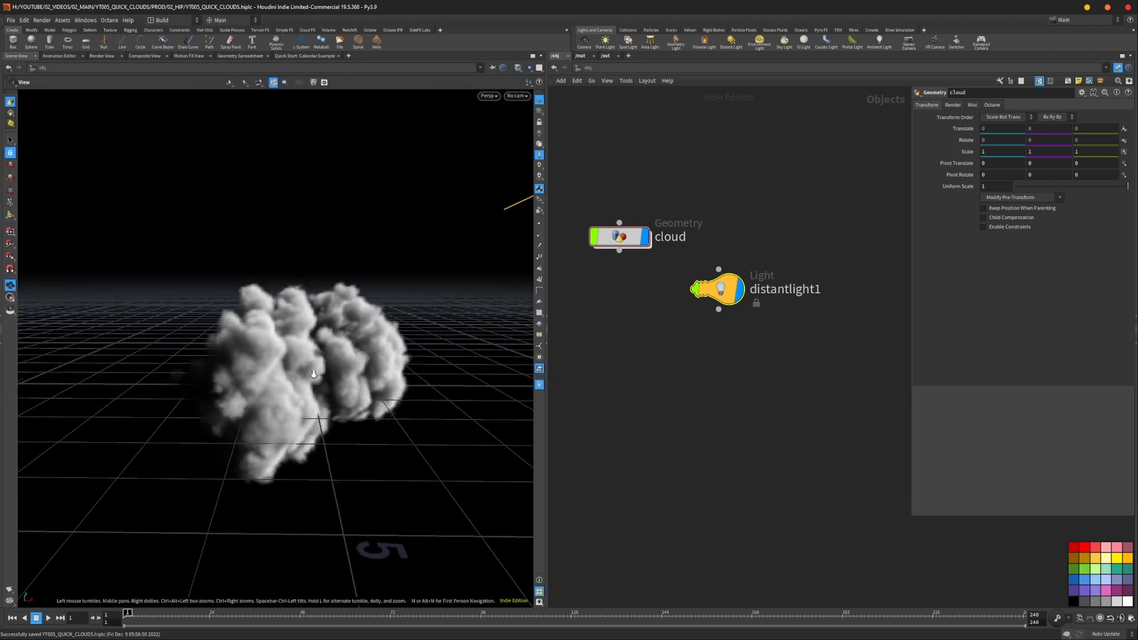
left_click_drag(314, 374, 502, 335)
key("Return")
key("Escape")
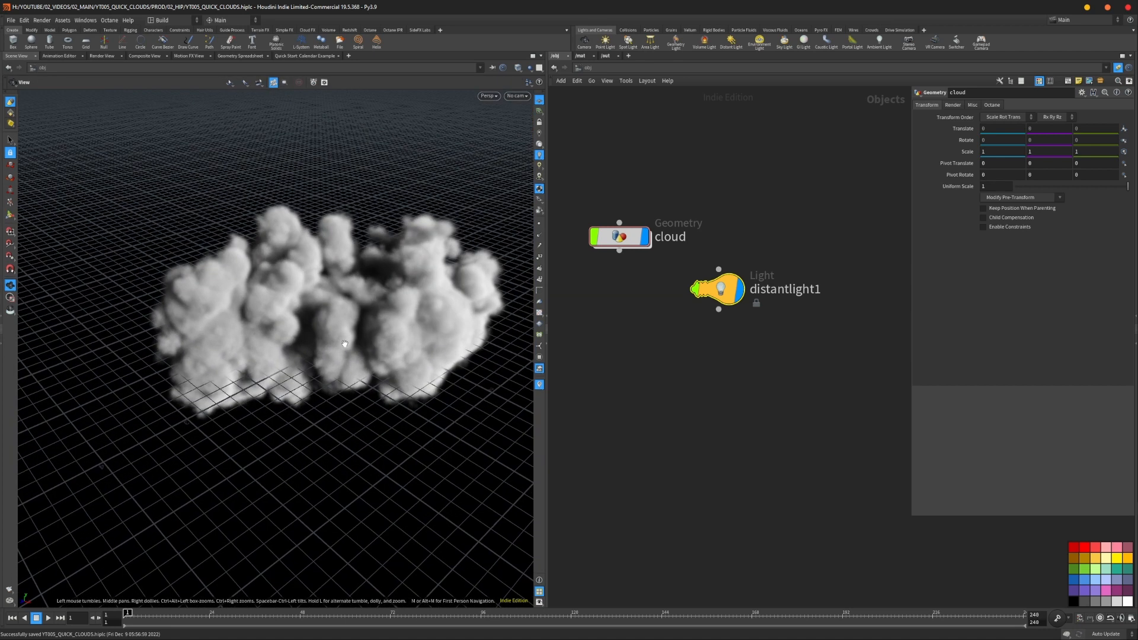
key("Return")
left_click_drag(735, 296, 812, 244)
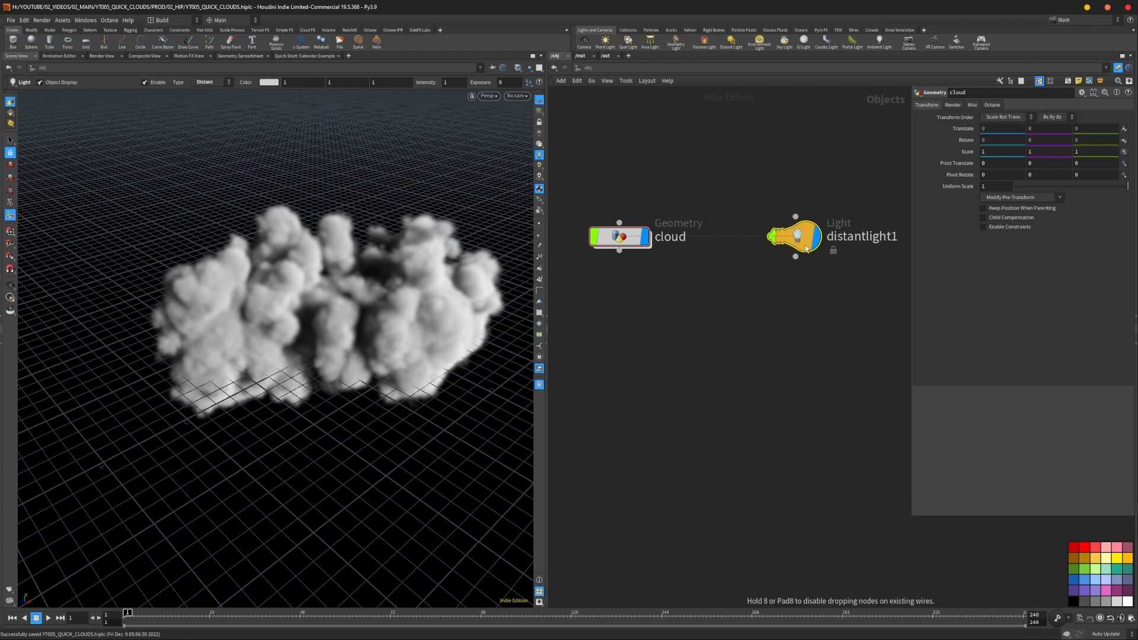
middle_click_drag(702, 335, 742, 340)
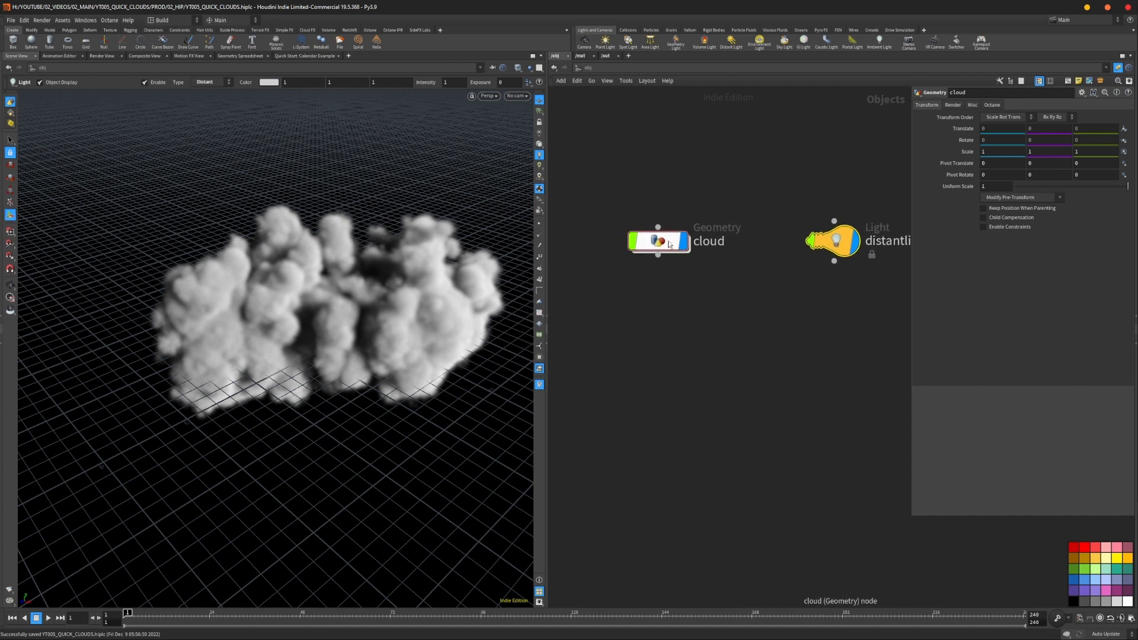
key("Escape")
left_click_drag(393, 305, 355, 346)
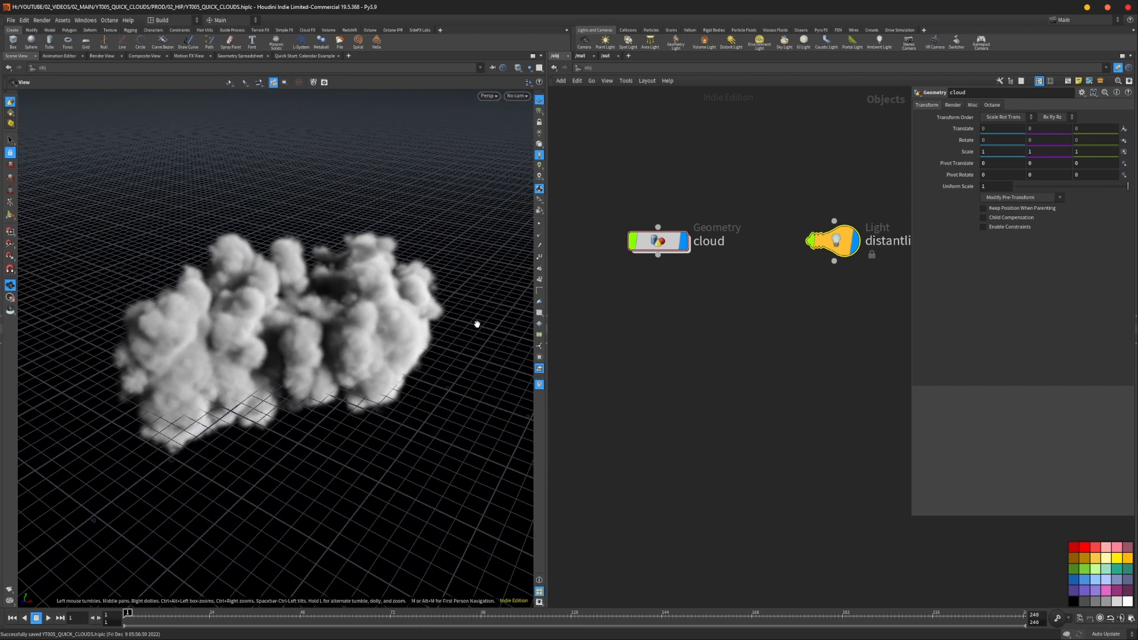
key("Return")
- Open the cloud object's network and add a Convert VDB node below OUT_cloud
left_click(656, 254)
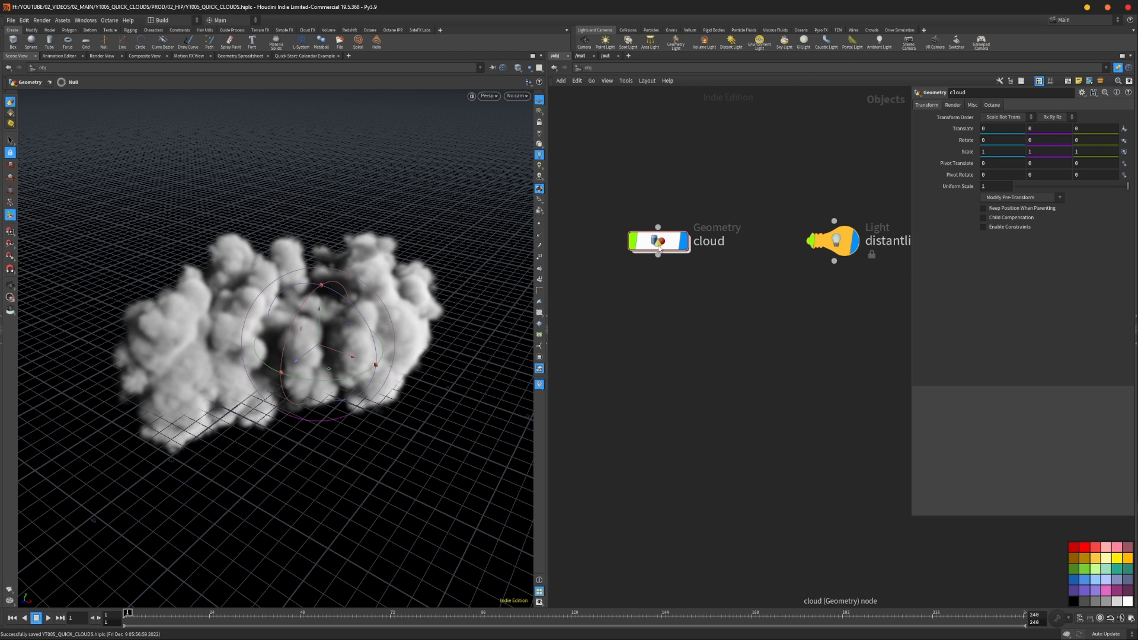
double_click(659, 248)
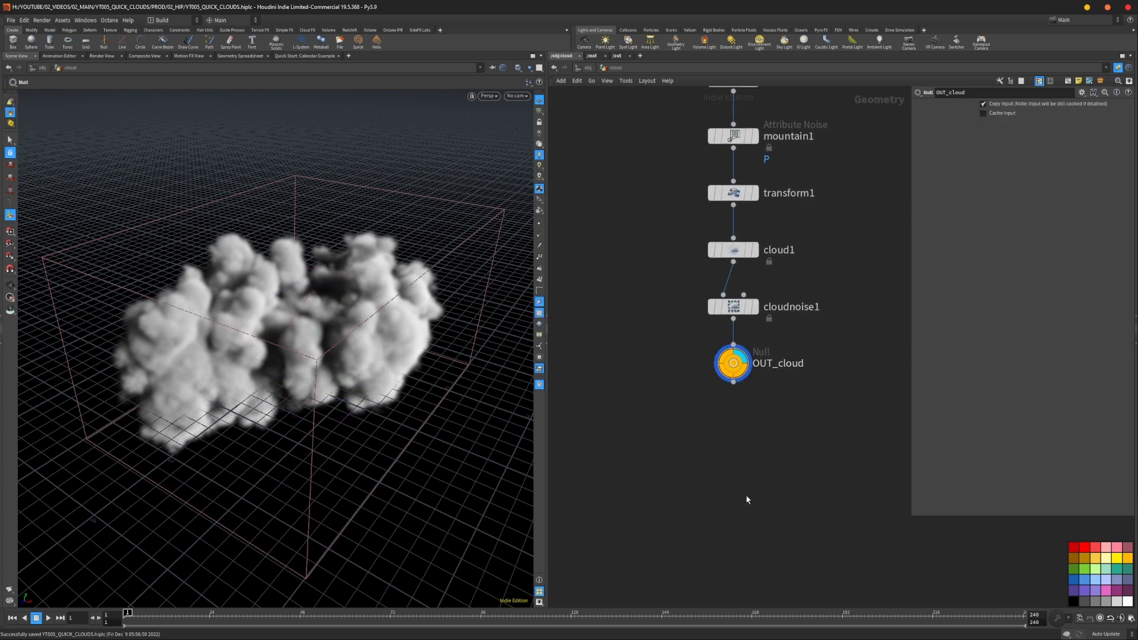
key("Tab")
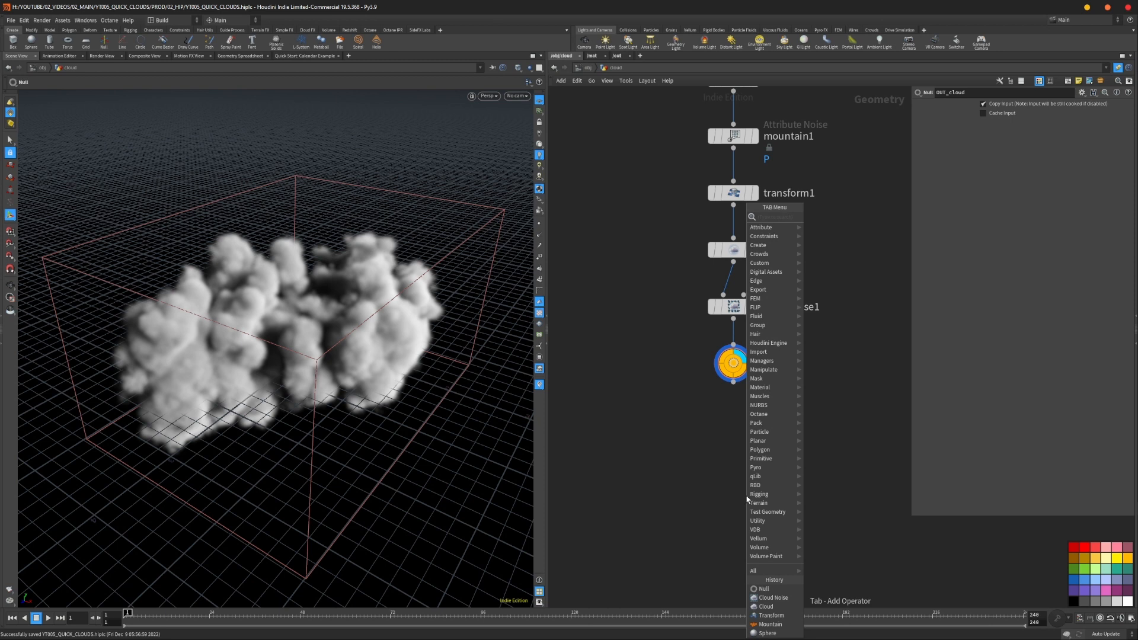
type("conver")
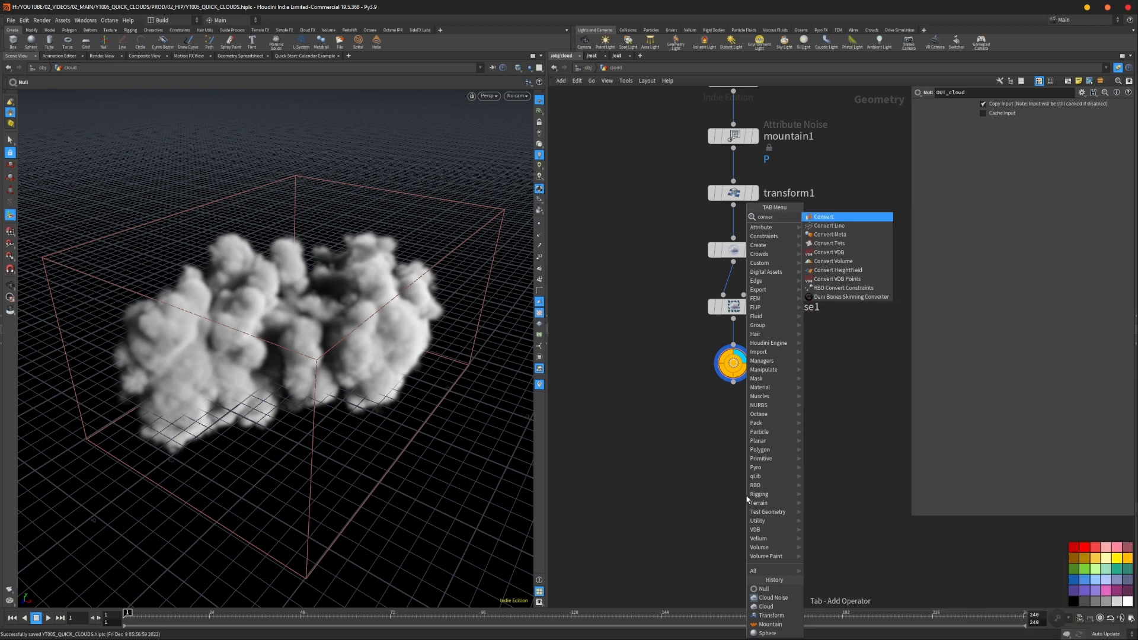
key("BackSpace")
key("BackSpace")
key("BackSpace")
key("BackSpace")
key("BackSpace")
key("BackSpace")
type("v")
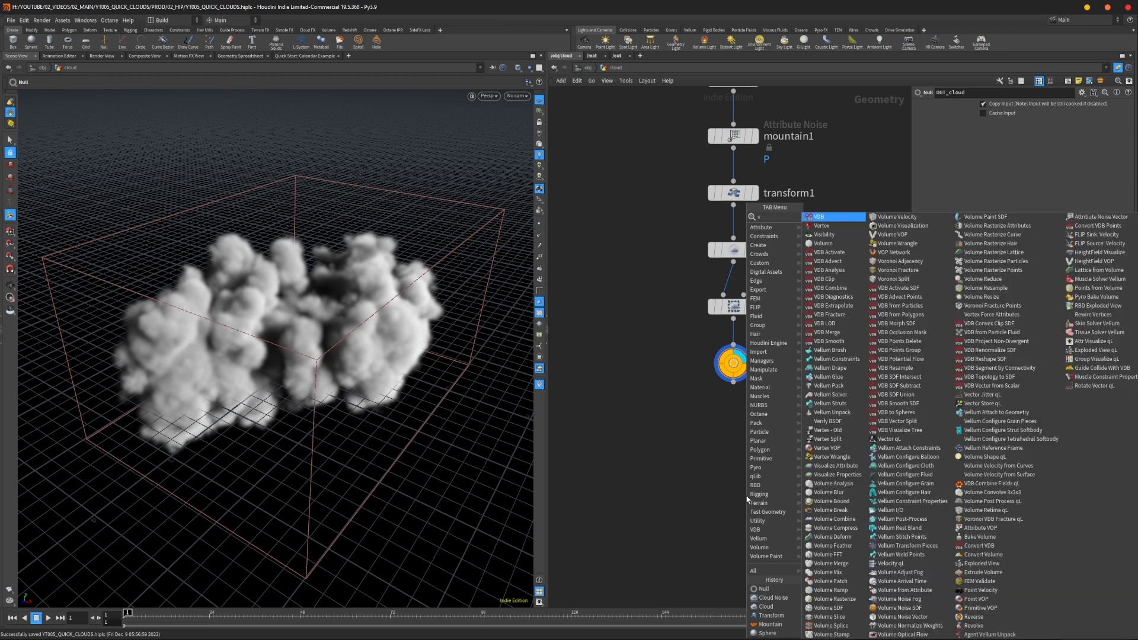
type("db con")
key("Return")
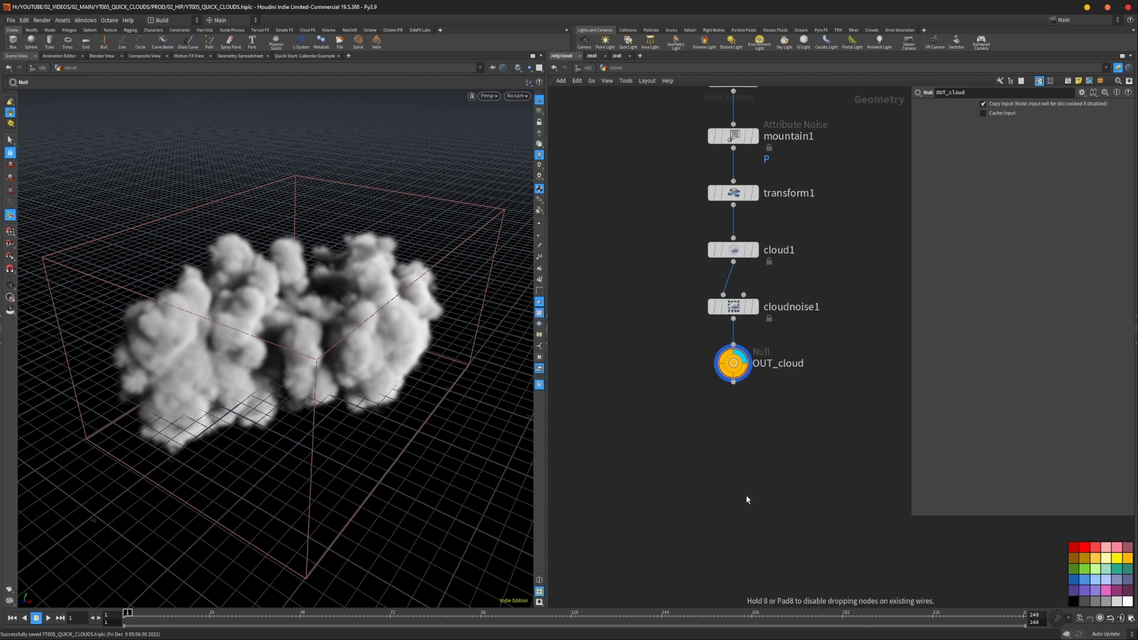
left_click(745, 496)
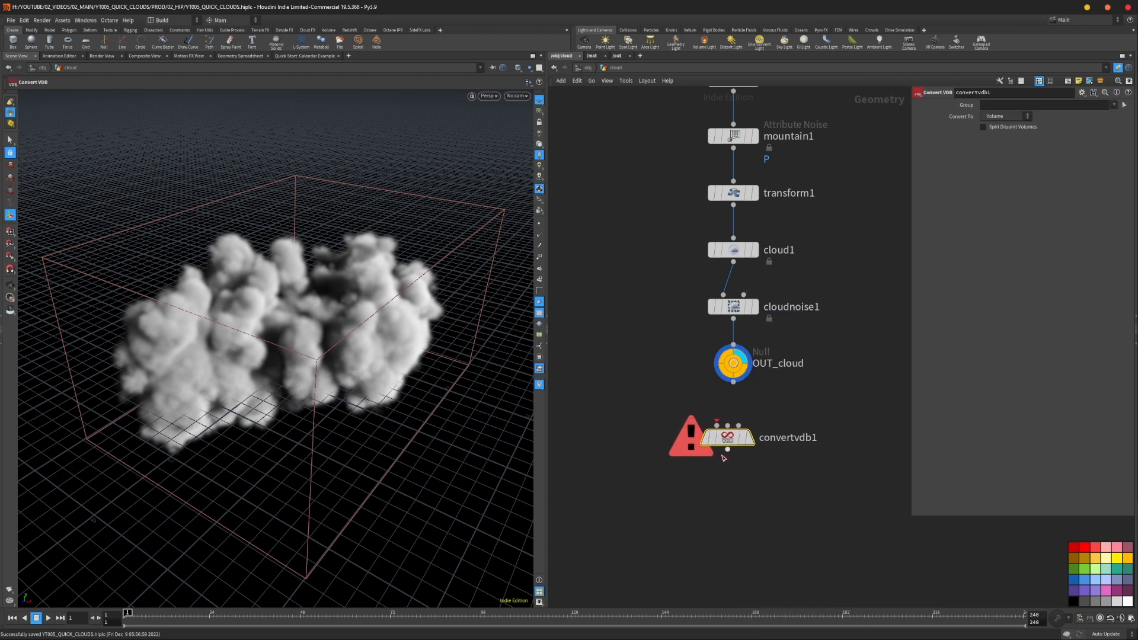
- Connect OUT_cloud to the first input of convertvdb1 and display convertvdb1
left_click_drag(727, 439, 733, 437)
left_click_drag(733, 382, 722, 424)
left_click(756, 441)
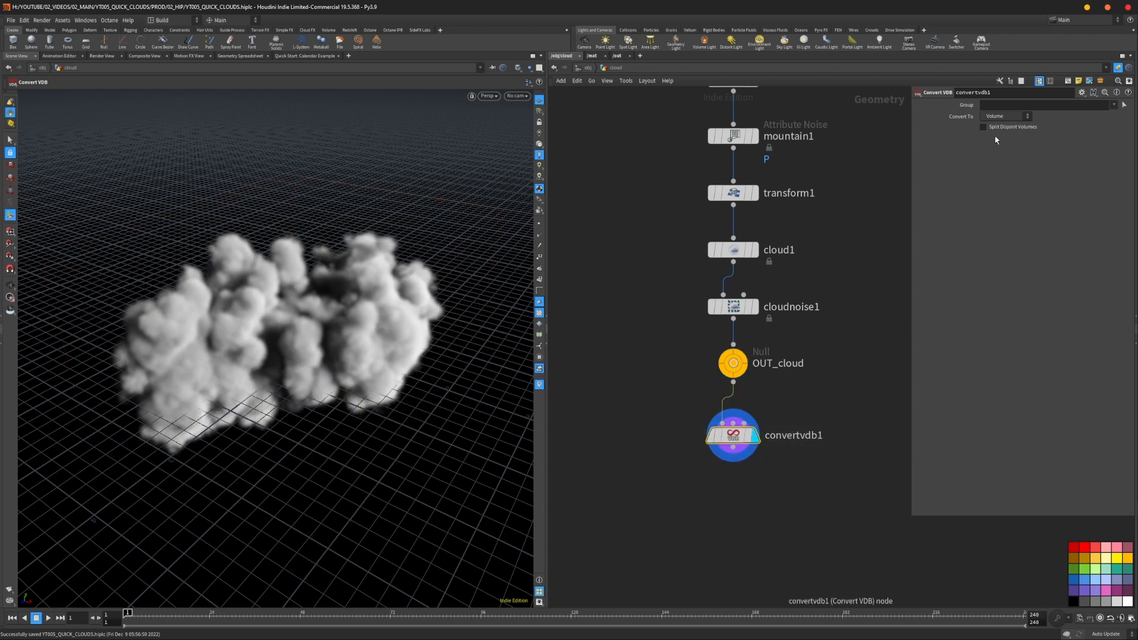
- Set the convertvdb1 node's Convert To option to VDB and tidy its position under OUT_cloud
left_click(1027, 117)
left_click(1006, 126)
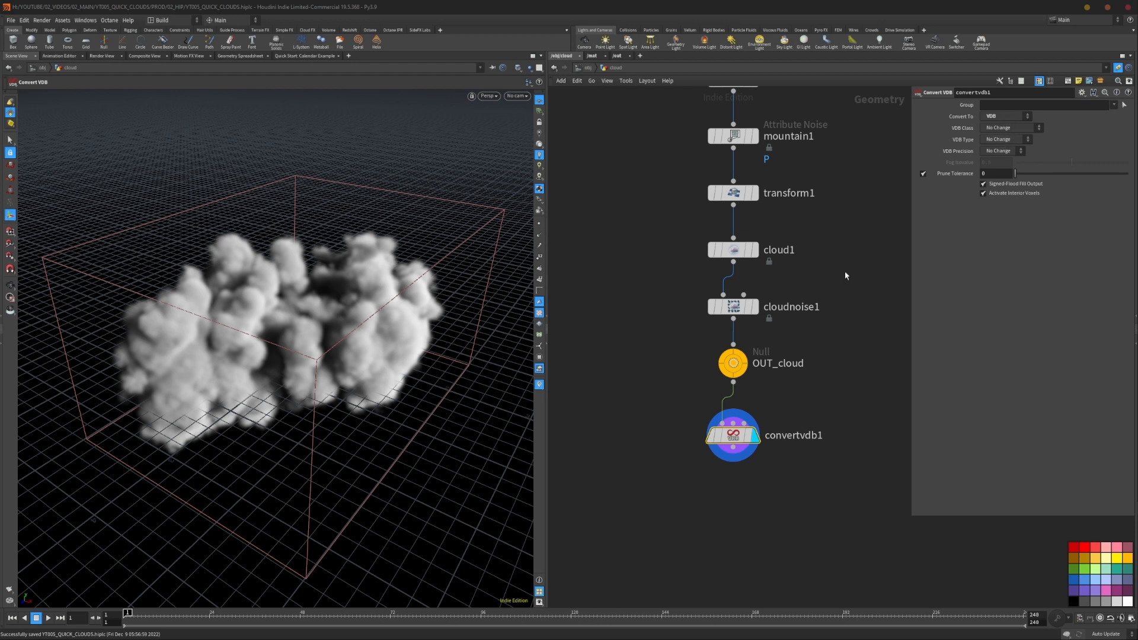
key("Escape")
mouse_move(305, 381)
left_mouse_down()
mouse_move(338, 330)
mouse_move(306, 381)
left_mouse_up()
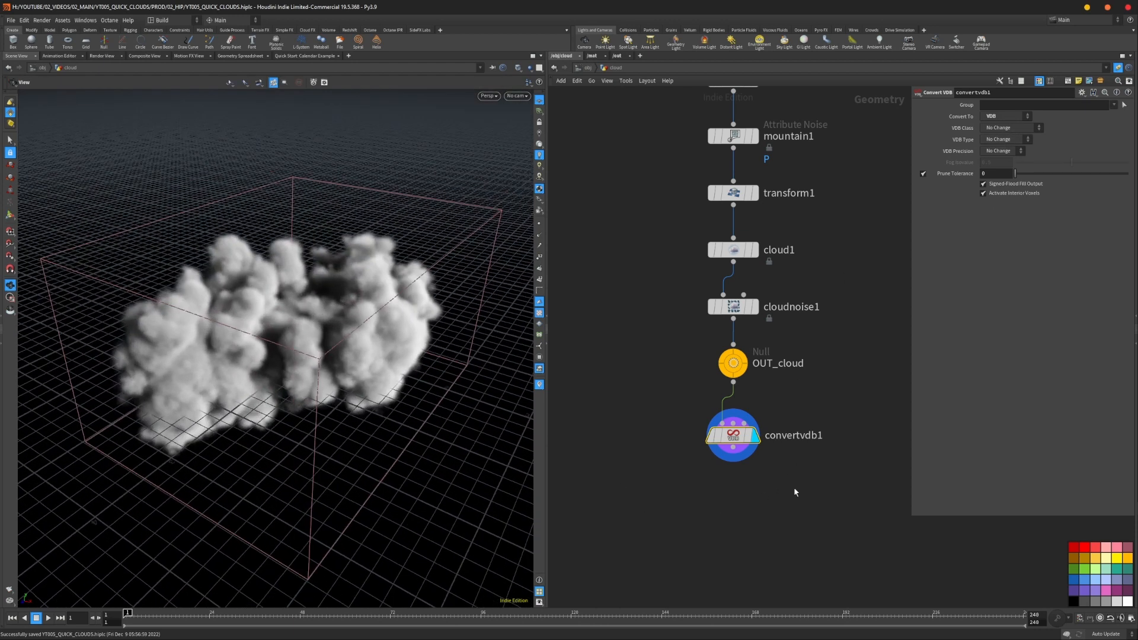
middle_click_drag(758, 446, 763, 408)
left_click_drag(750, 401, 749, 394)
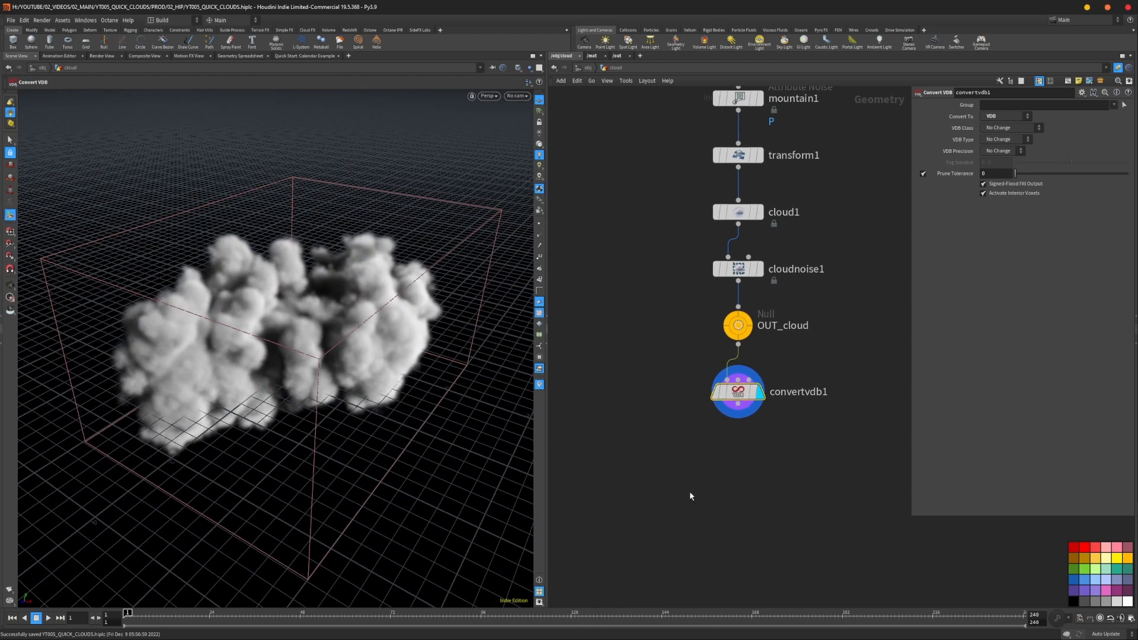
- Add a File Cache node below convertvdb1, colour it red and space it slightly further down
key("Tab")
type("fi")
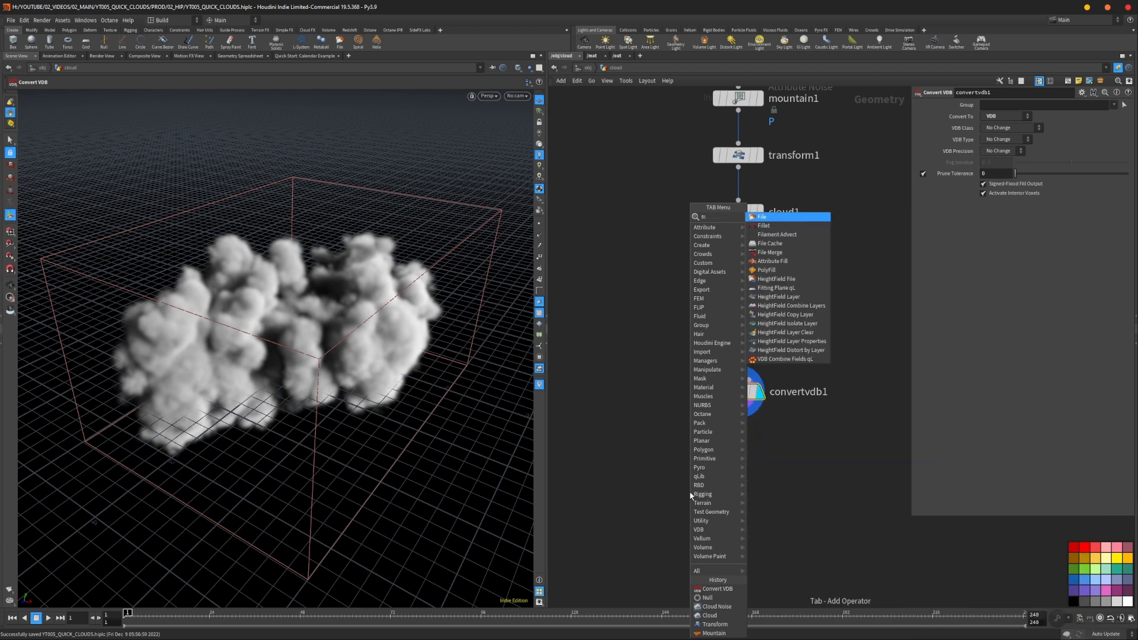
type("le ca")
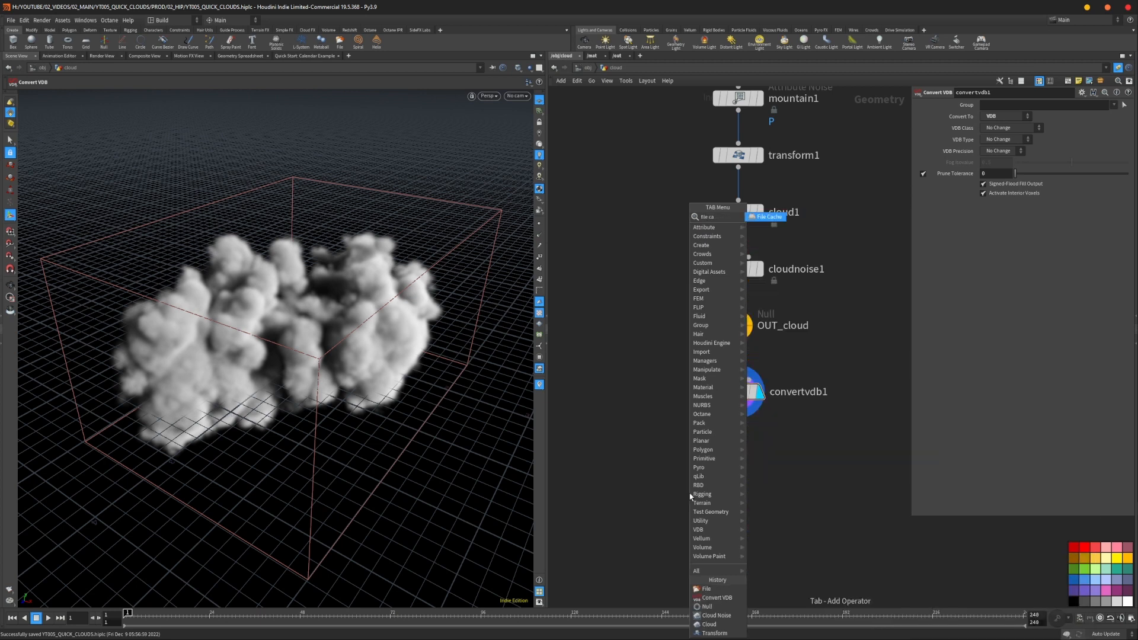
type("c")
key("Return")
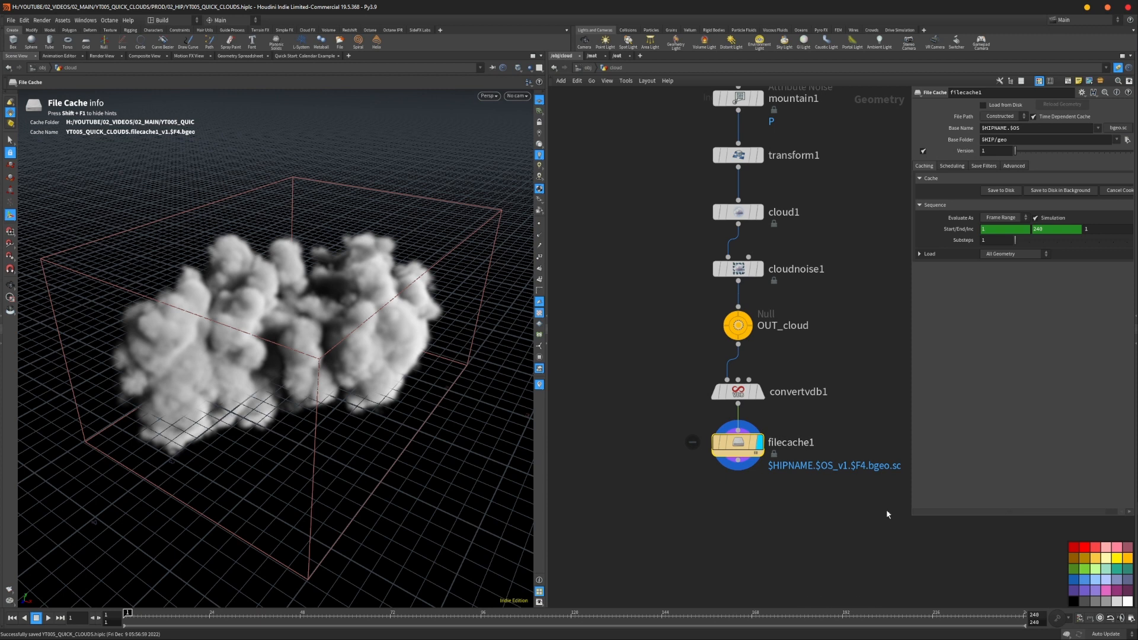
left_click(1095, 551)
left_click_drag(750, 448, 749, 458)
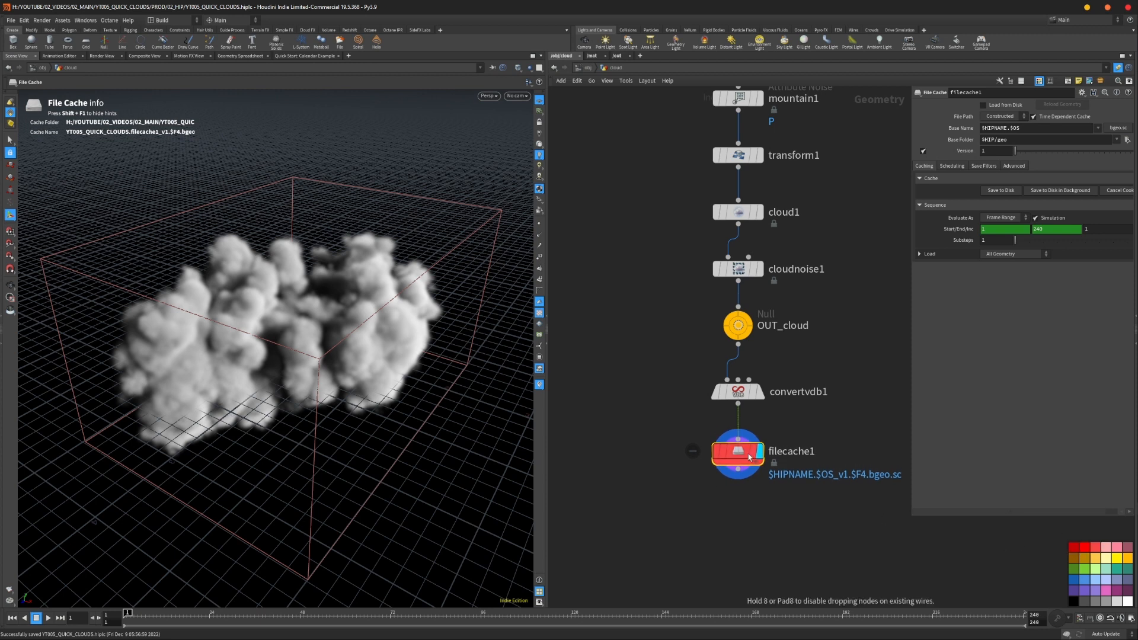
- Rename the File Cache node to cloud_01 and set its Base Name to the Node Name preset ($OS)
double_click(787, 451)
left_click_drag(834, 453, 618, 448)
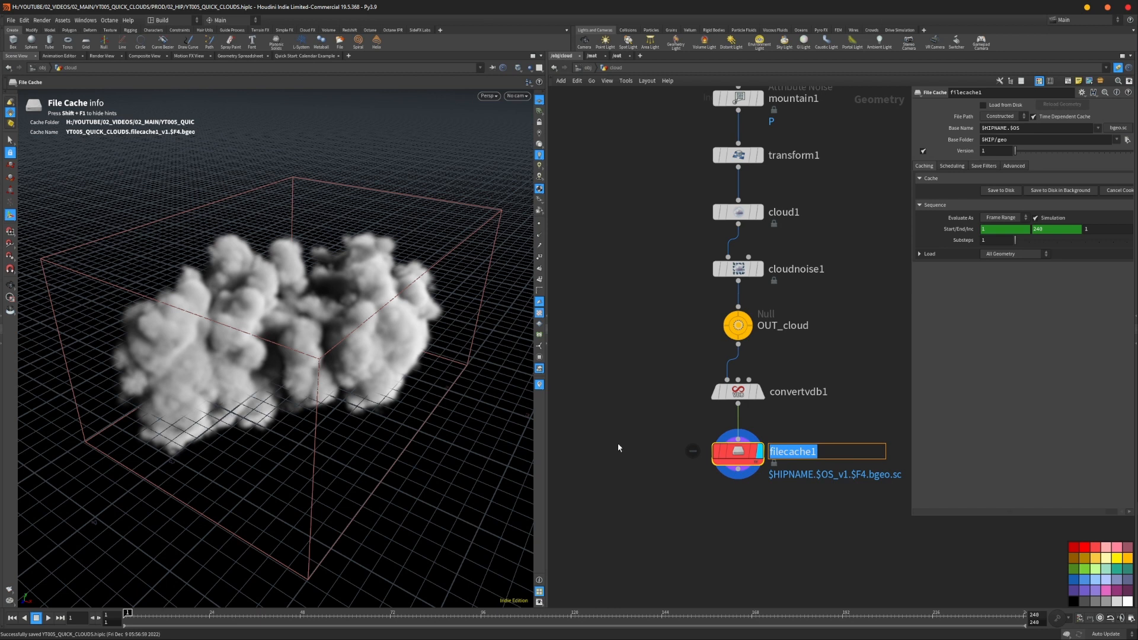
type("cloud_01")
key("Return")
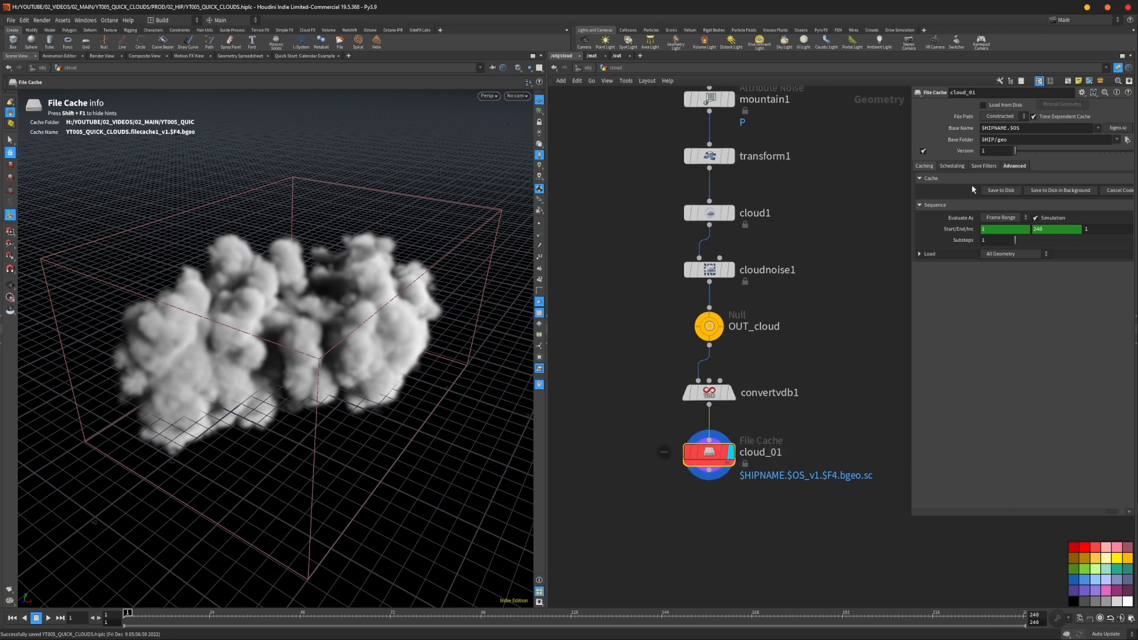
left_click(1098, 128)
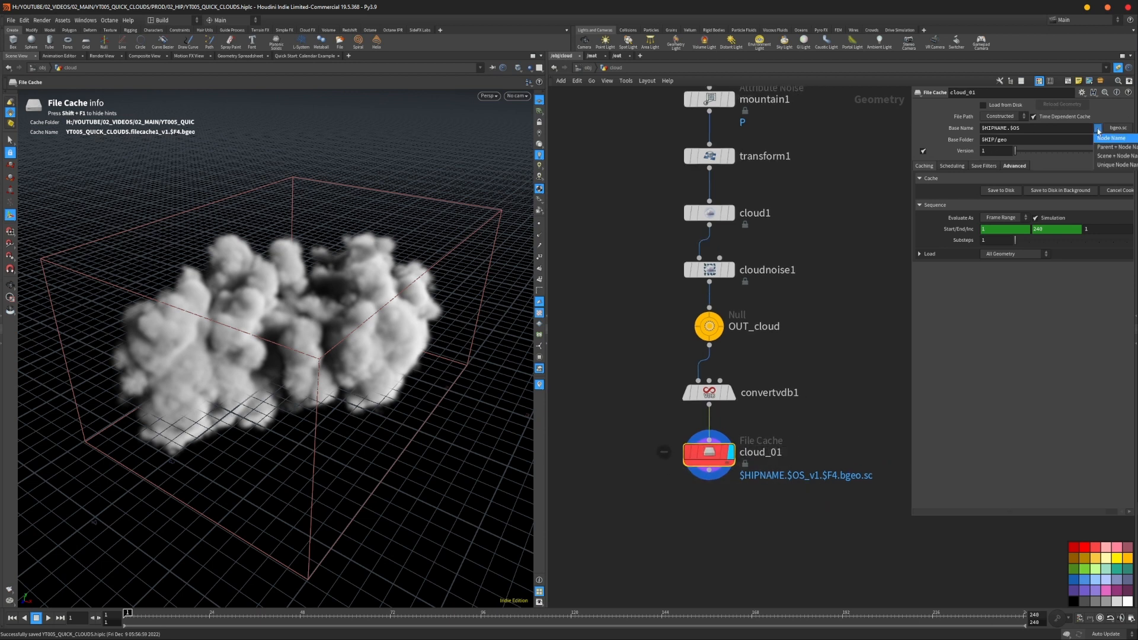
left_click(1101, 138)
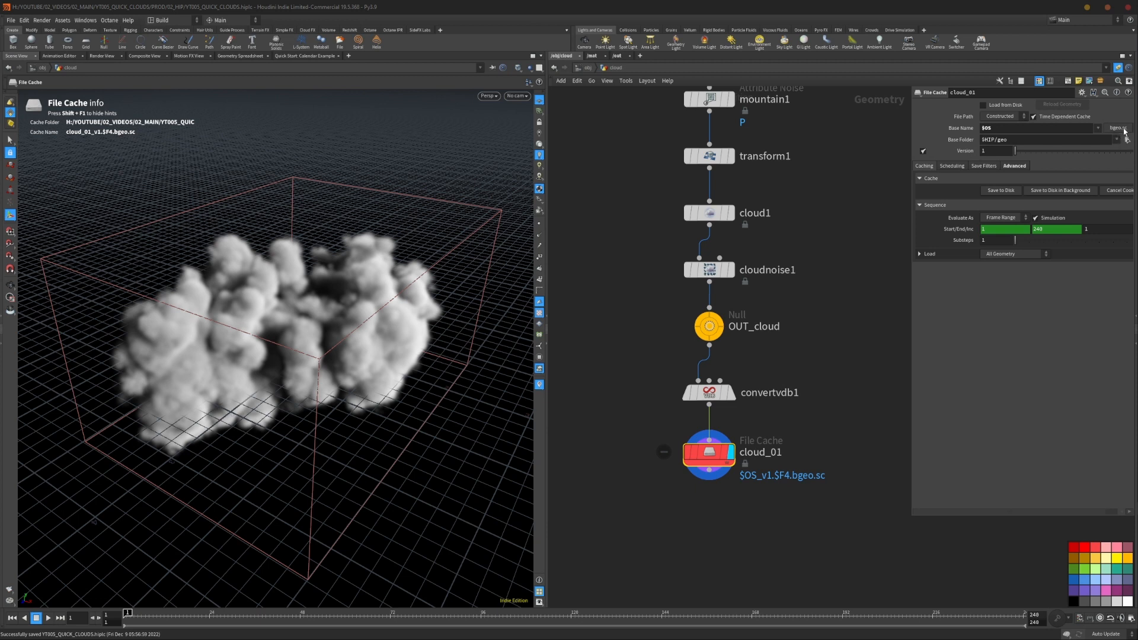
- Set cloud_01's file type to vdb and its Evaluate As option to Single Frame
left_click_drag(912, 144, 884, 143)
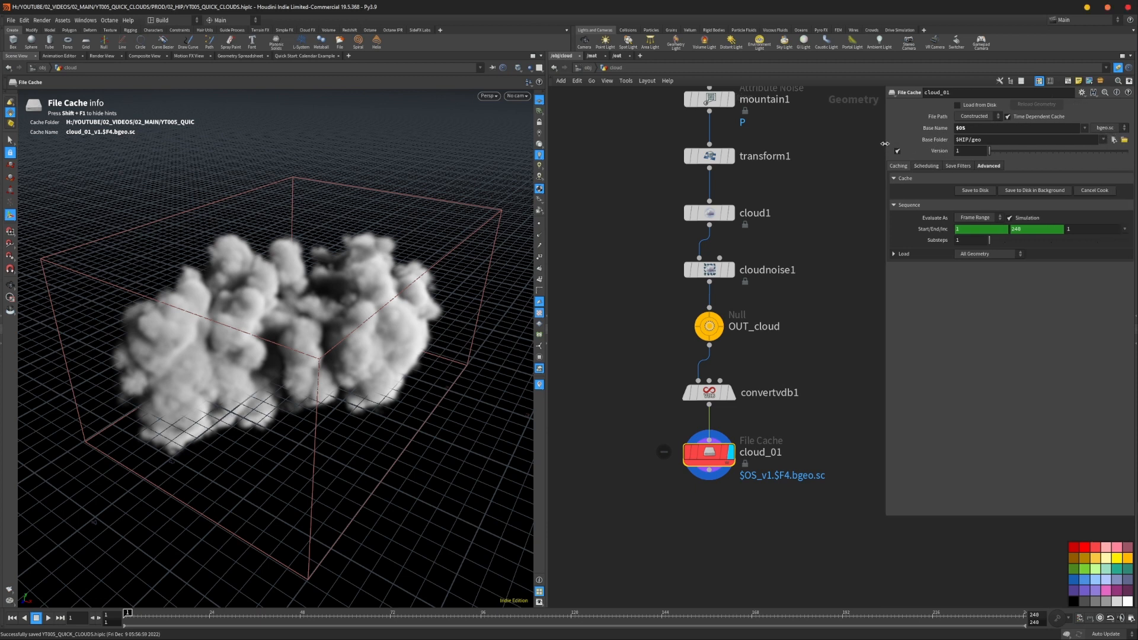
left_click(1121, 132)
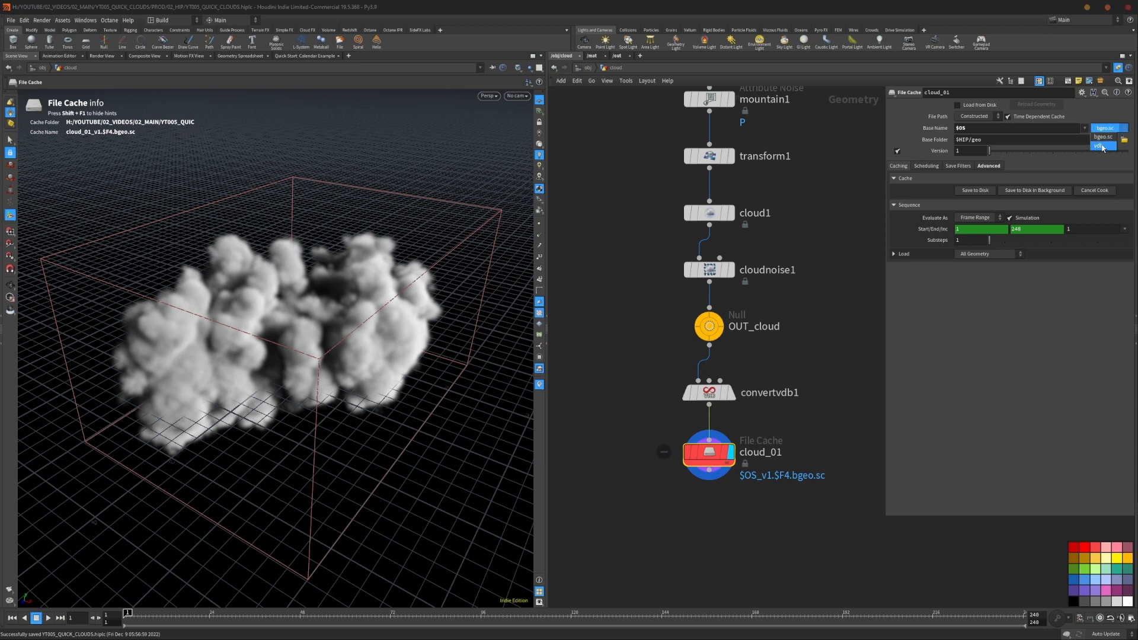
left_click(1106, 146)
left_click(1116, 132)
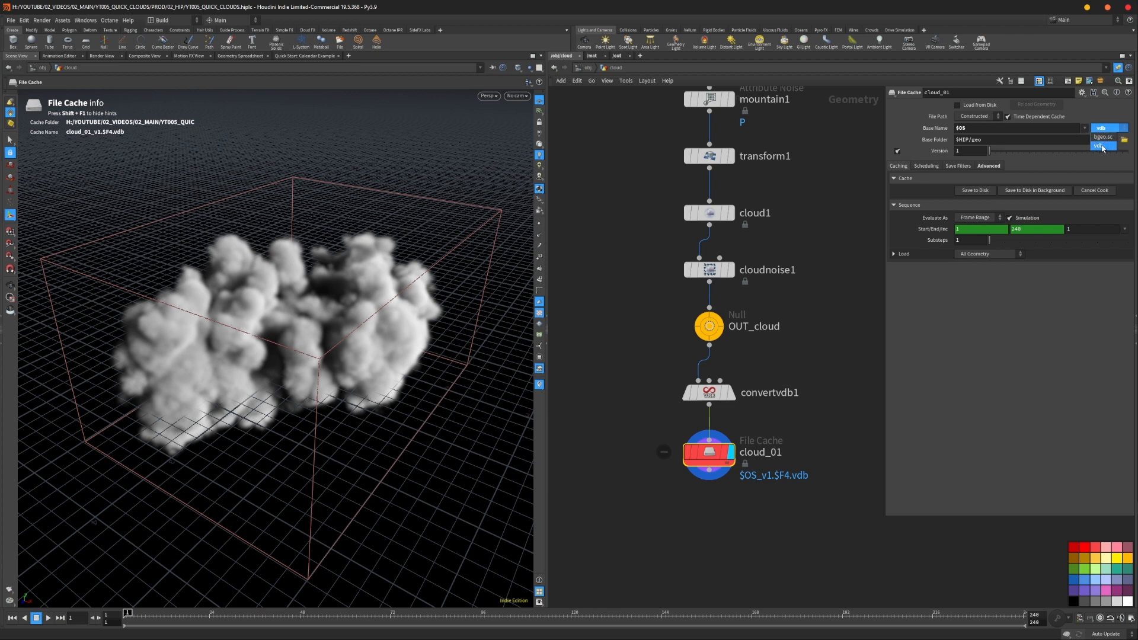
left_click(1101, 146)
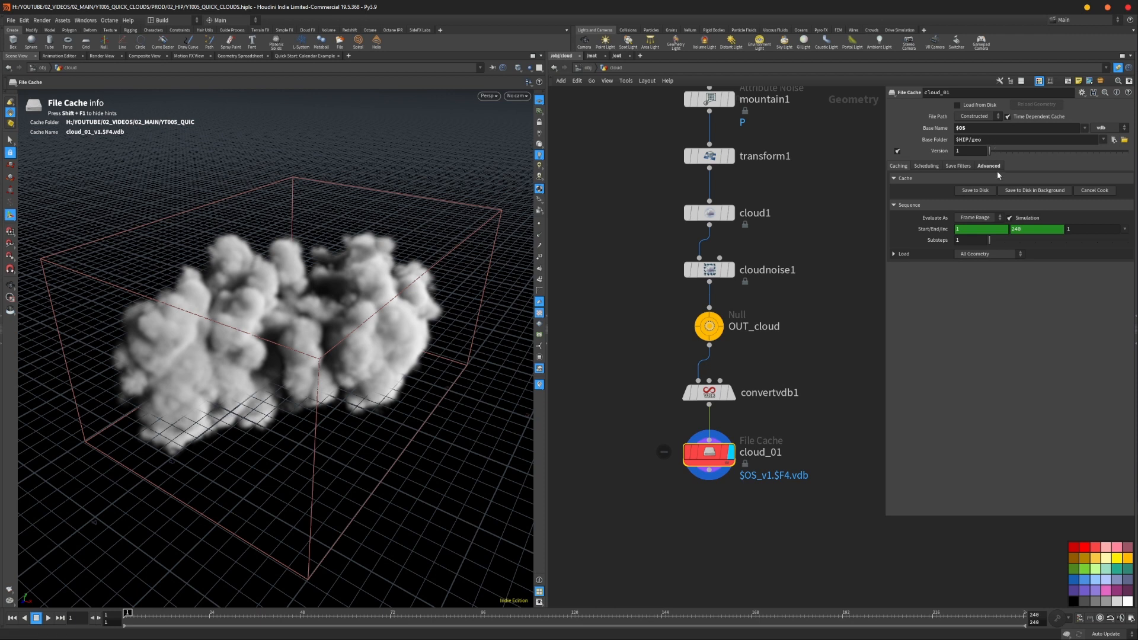
left_click(996, 219)
left_click(974, 227)
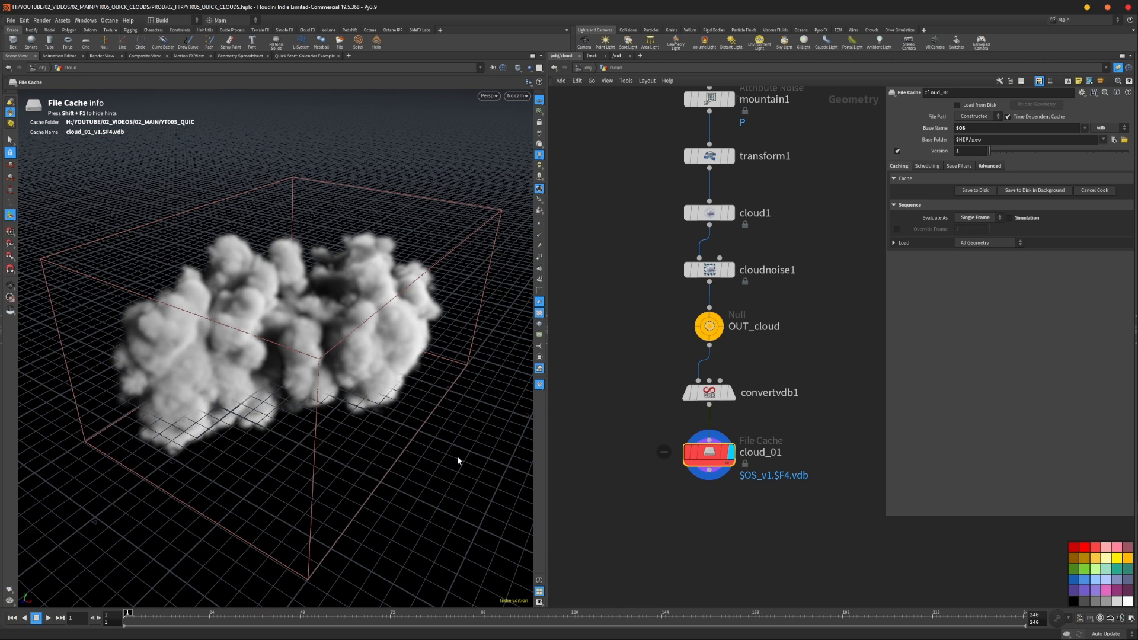
left_click_drag(339, 369, 332, 356, "alt")
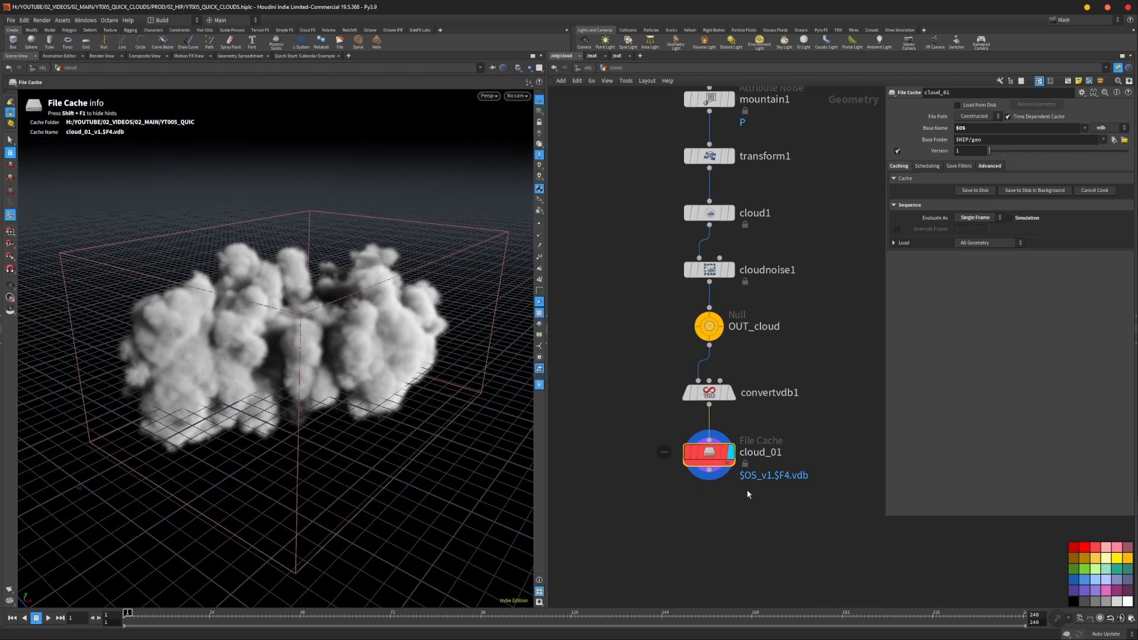
left_click_drag(620, 422, 804, 482)
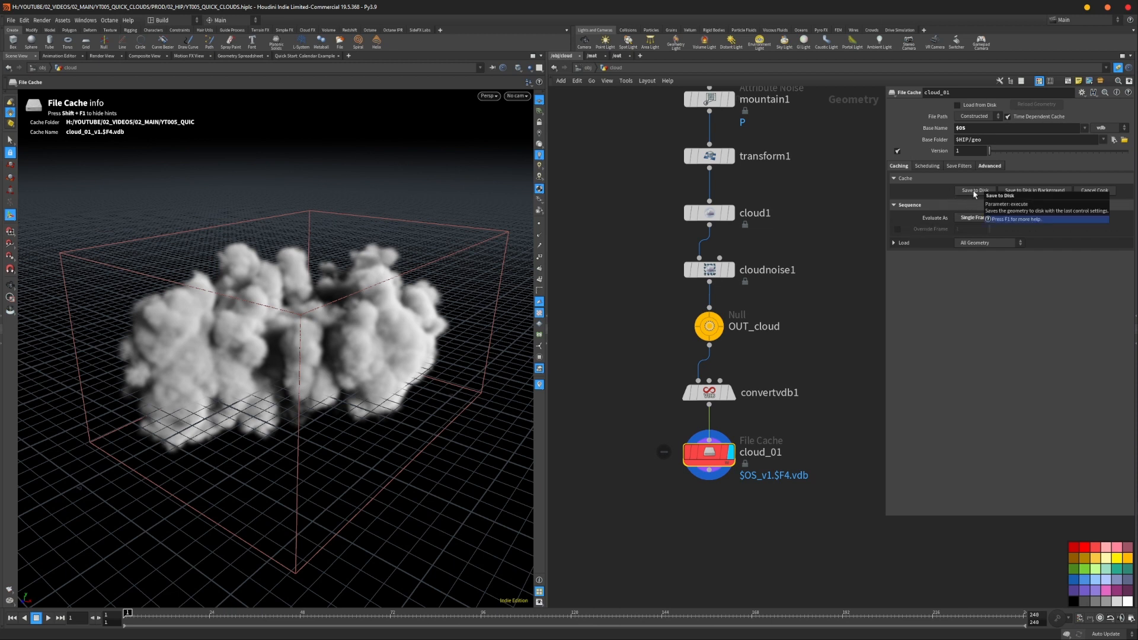
- Rename the File Cache node to cloud_02 and restore its name to cloud_01
double_click(764, 452)
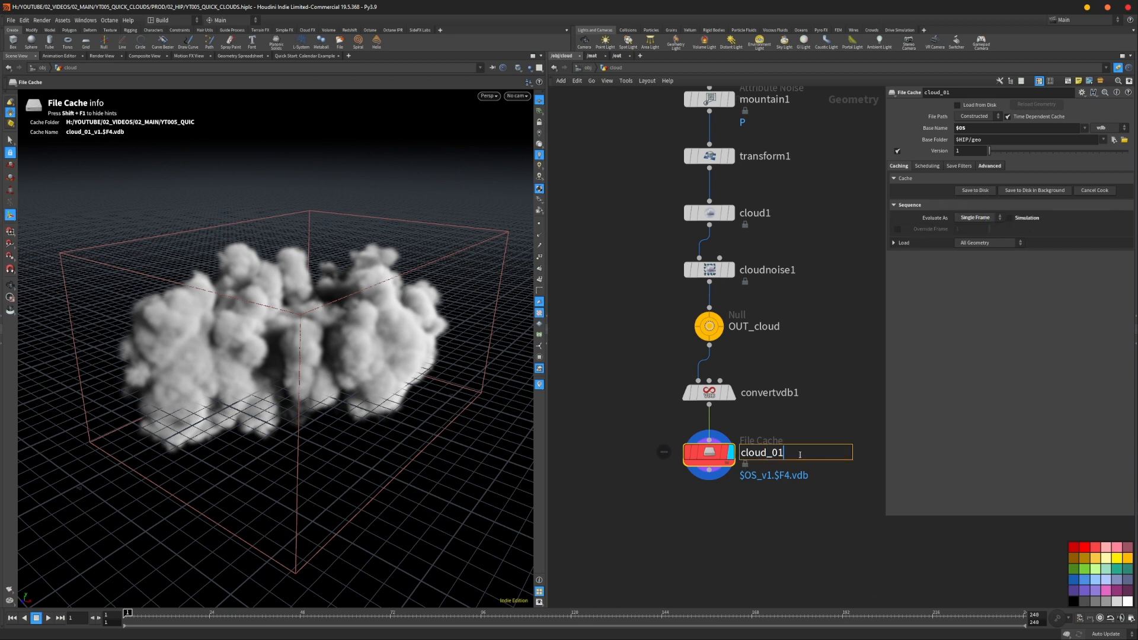
key("BackSpace")
type("2")
key("Return")
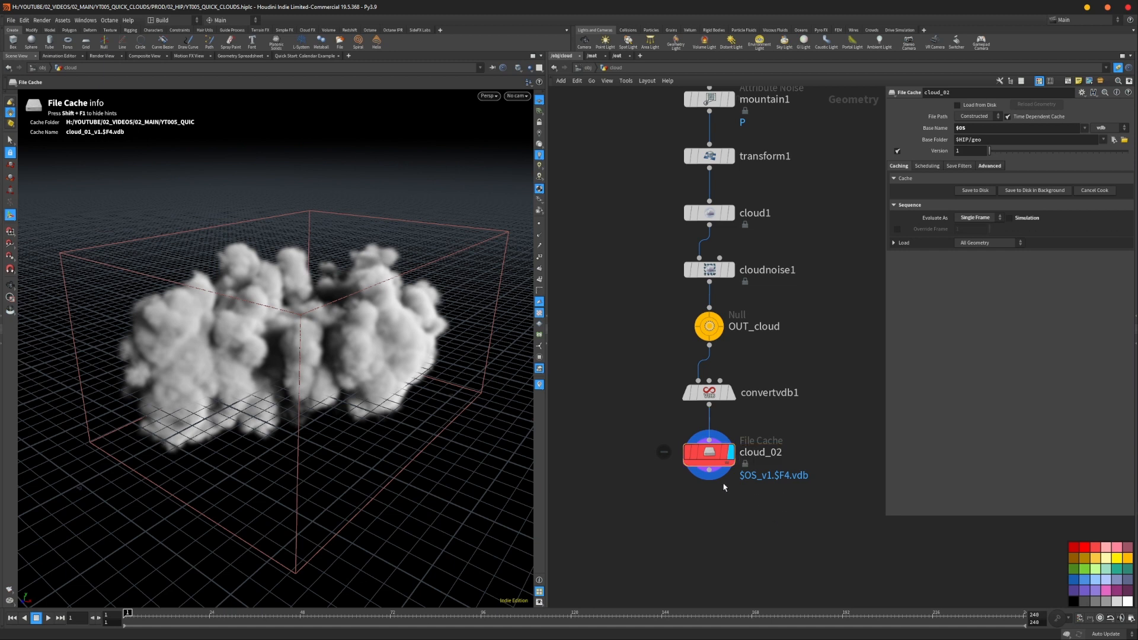
double_click(788, 453)
key("BackSpace")
type("1")
key("Return")
- Set cloud_01's version to 2 and save the cache to disk
left_click(993, 153)
left_click(975, 190)
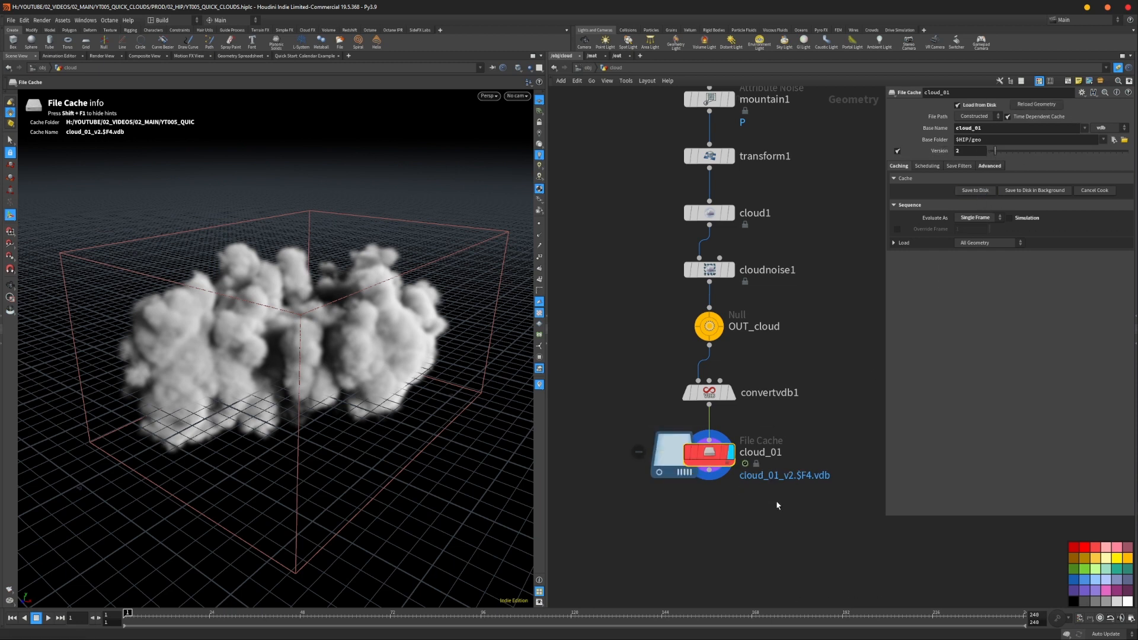
scroll(747, 481, "down", 2)
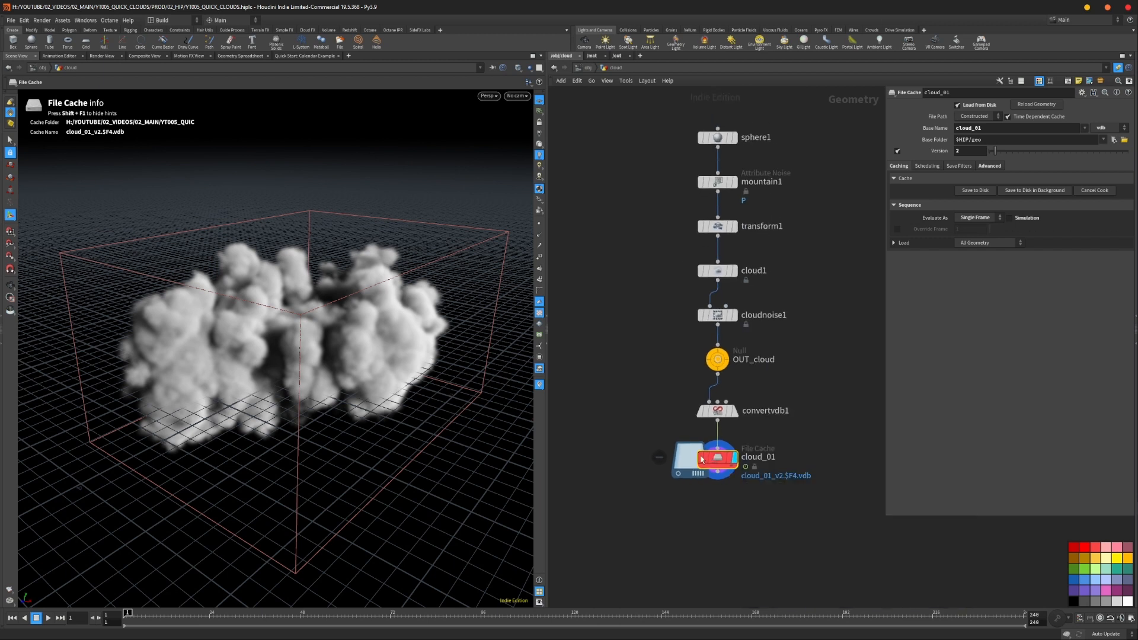
- Add a File node in the empty area beside the cloud node chain
middle_click_drag(847, 291, 671, 325)
key("Tab")
type("file")
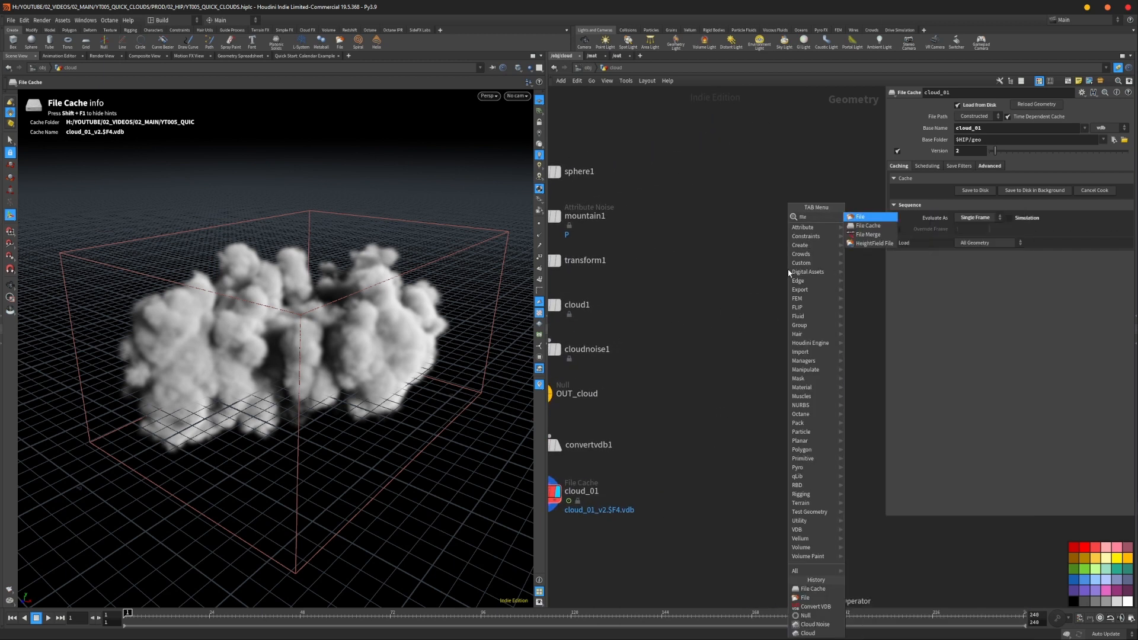
key("Return")
left_click(788, 271)
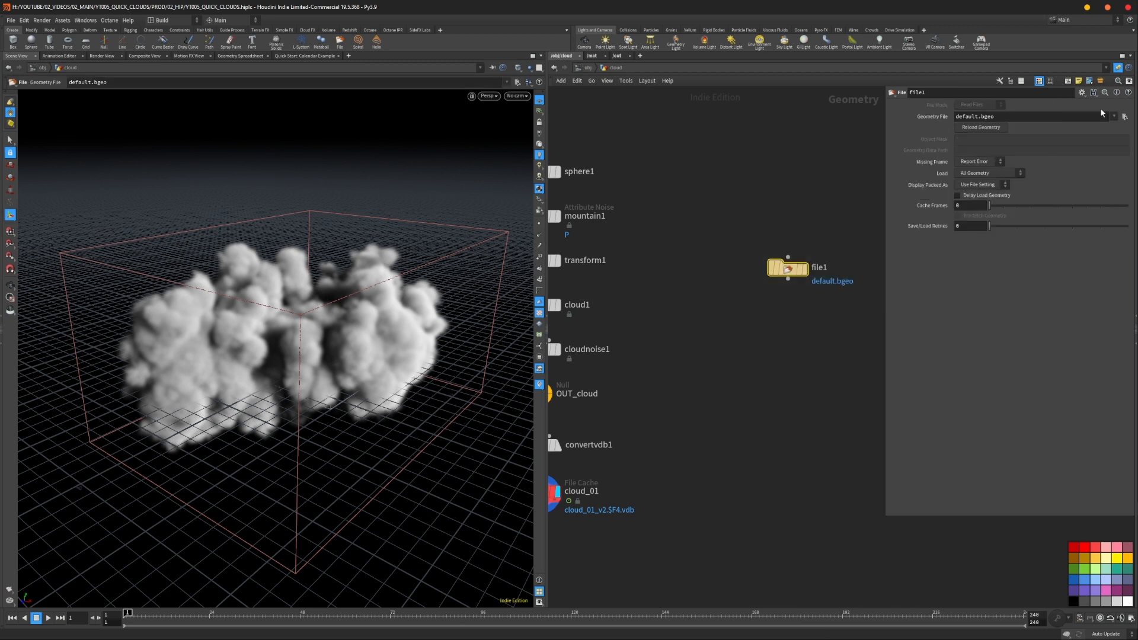
- Load cloud_01_v2.0001.vdb from the project's geo folder as the File node's geometry file
left_click(1124, 117)
left_click_drag(1103, 8, 617, 145)
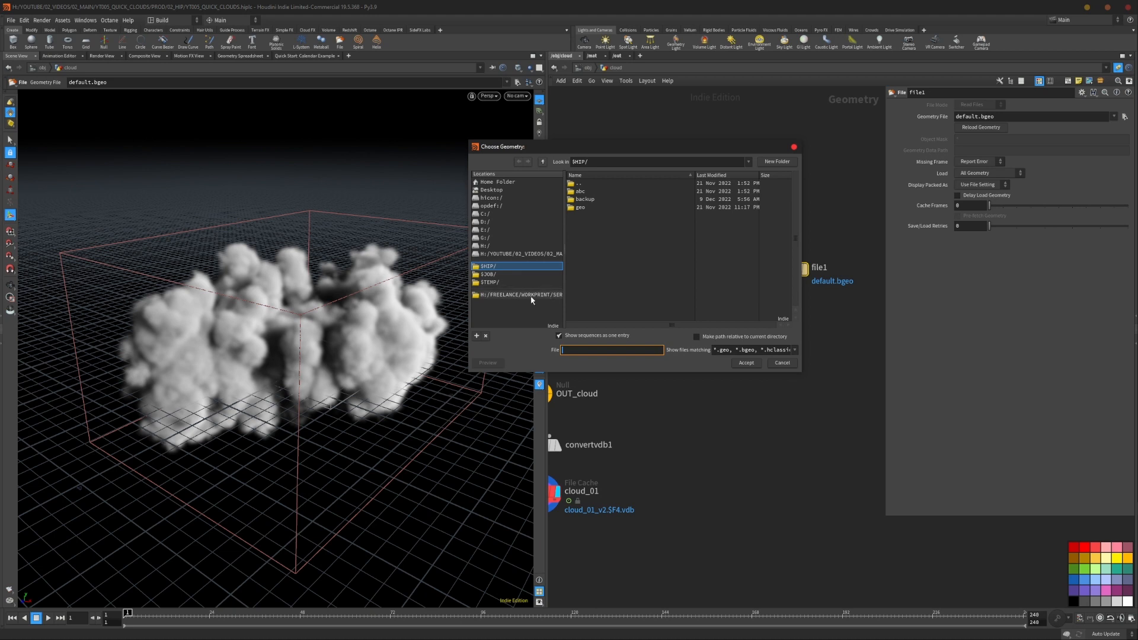
left_click(510, 253)
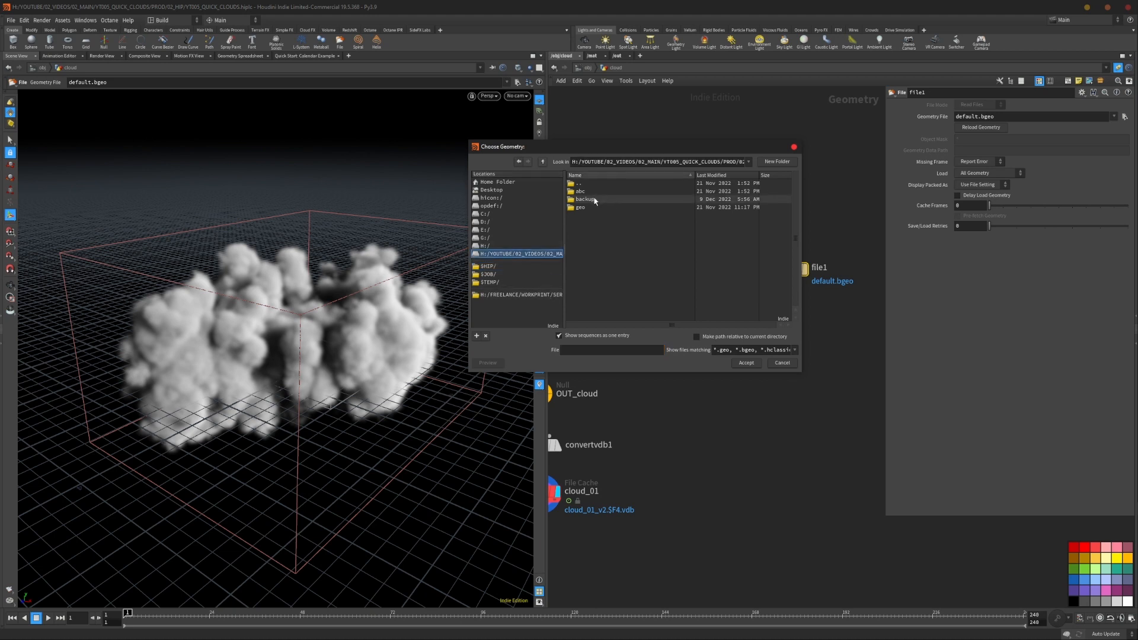
left_click_drag(613, 147, 601, 162)
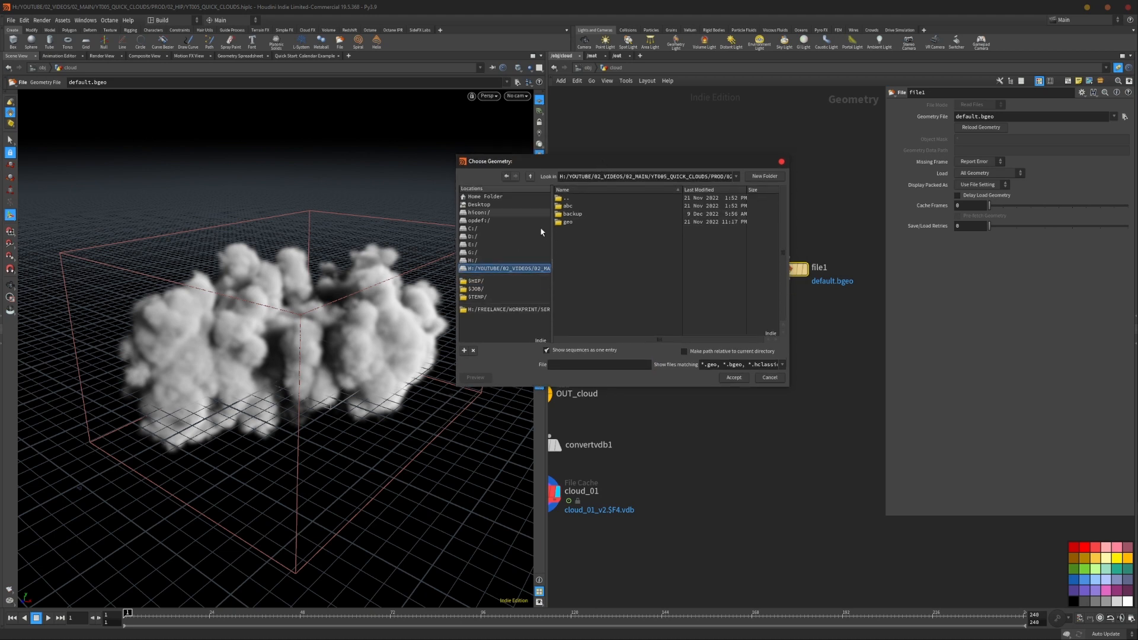
double_click(567, 221)
left_click(593, 205)
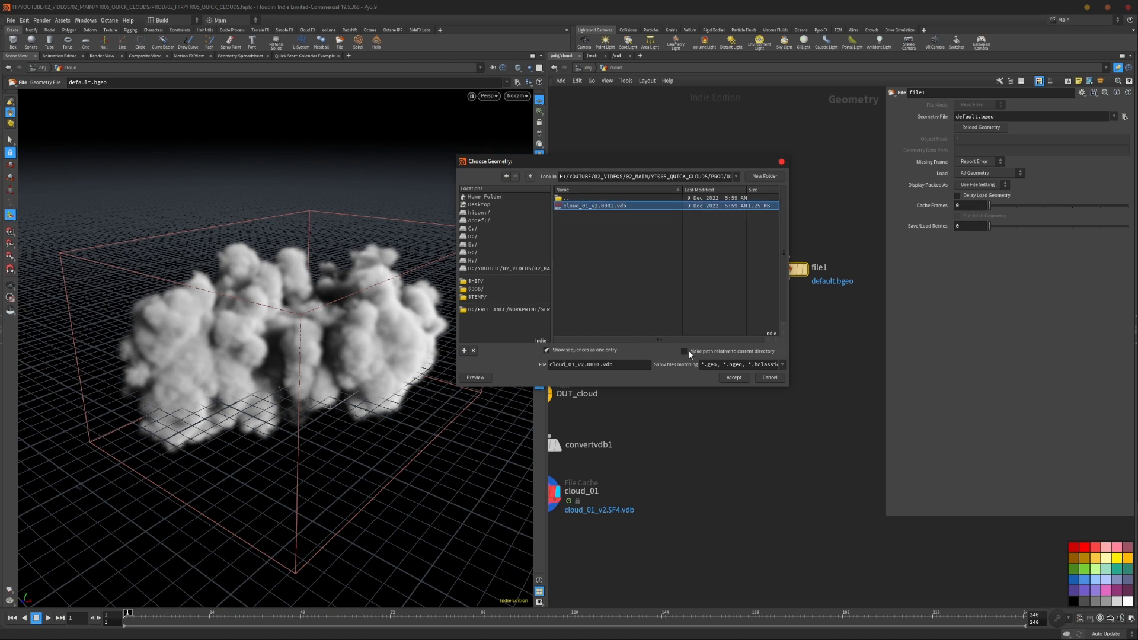
left_click(730, 380)
- Switch the display between sphere1, cloud_01 and file1 to compare the loaded VDB cloud, ending on file1
middle_click_drag(777, 340, 823, 354)
left_click(602, 187)
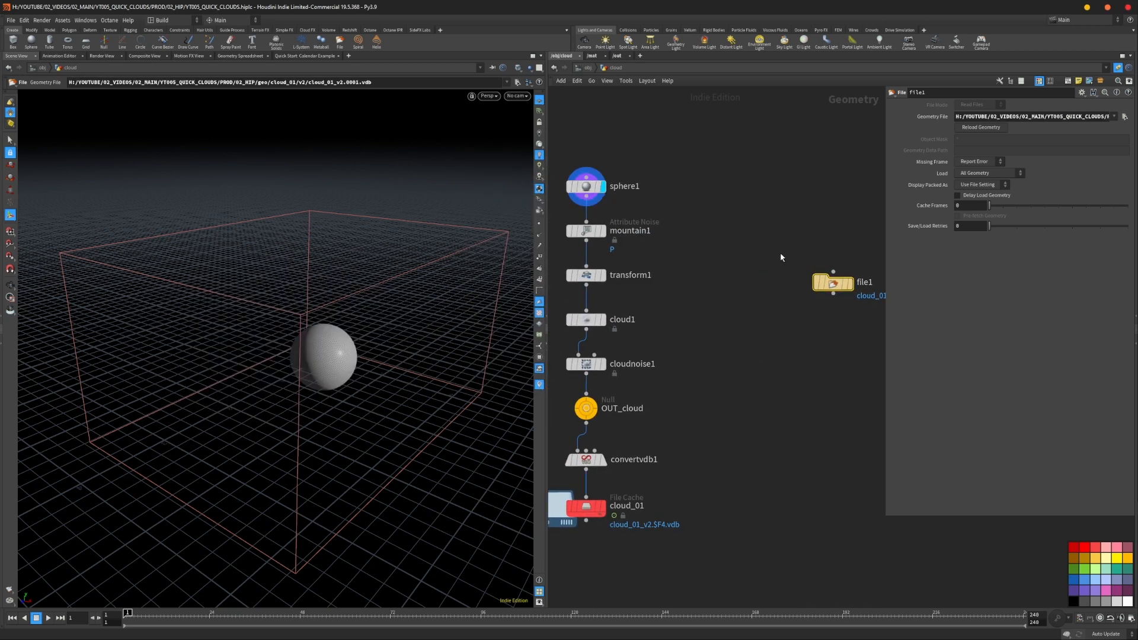
left_click(600, 506)
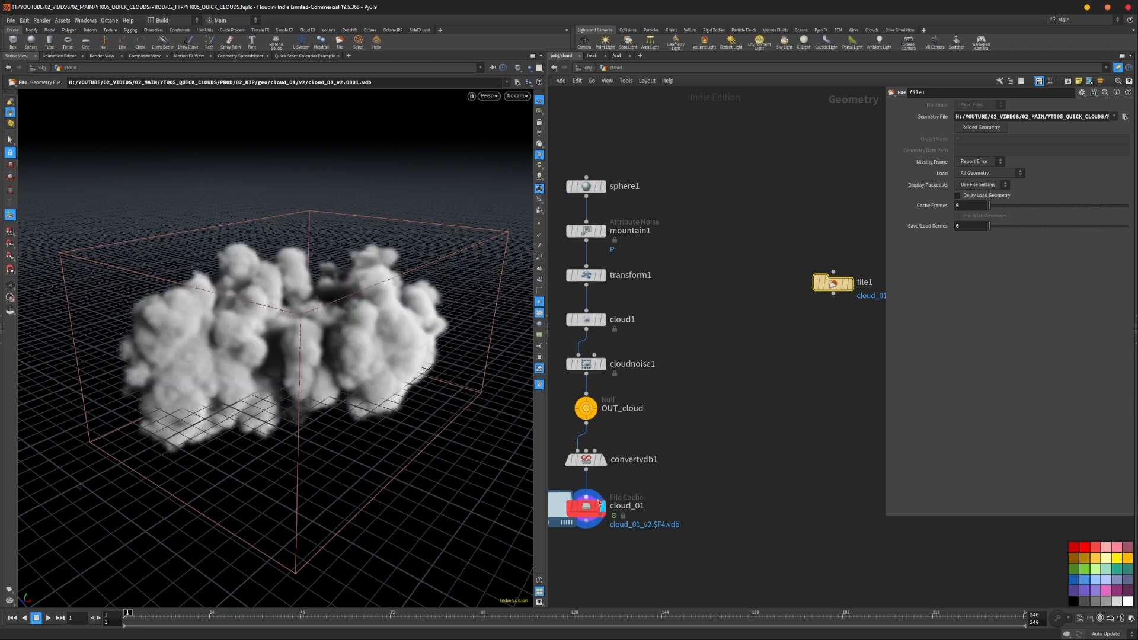
left_click_drag(833, 286, 825, 241)
key("Escape")
left_click_drag(217, 413, 278, 364)
left_click_drag(774, 182, 882, 264)
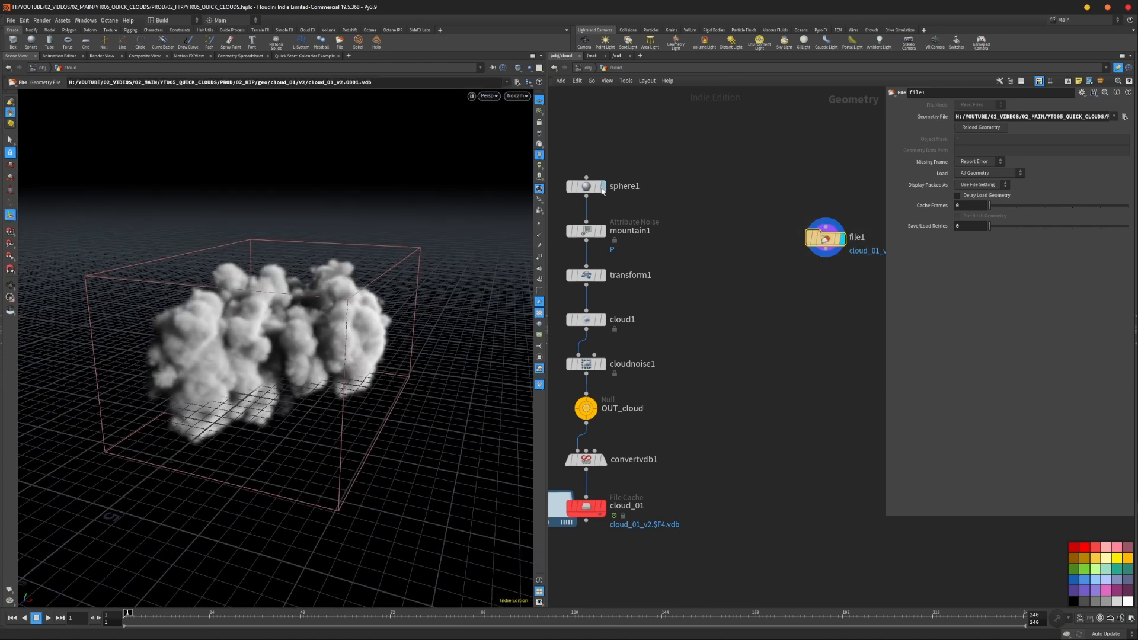
left_click(604, 186)
right_click_drag(301, 342, 399, 287, "alt")
left_click(844, 239)
left_click_drag(308, 341, 356, 338, "alt")
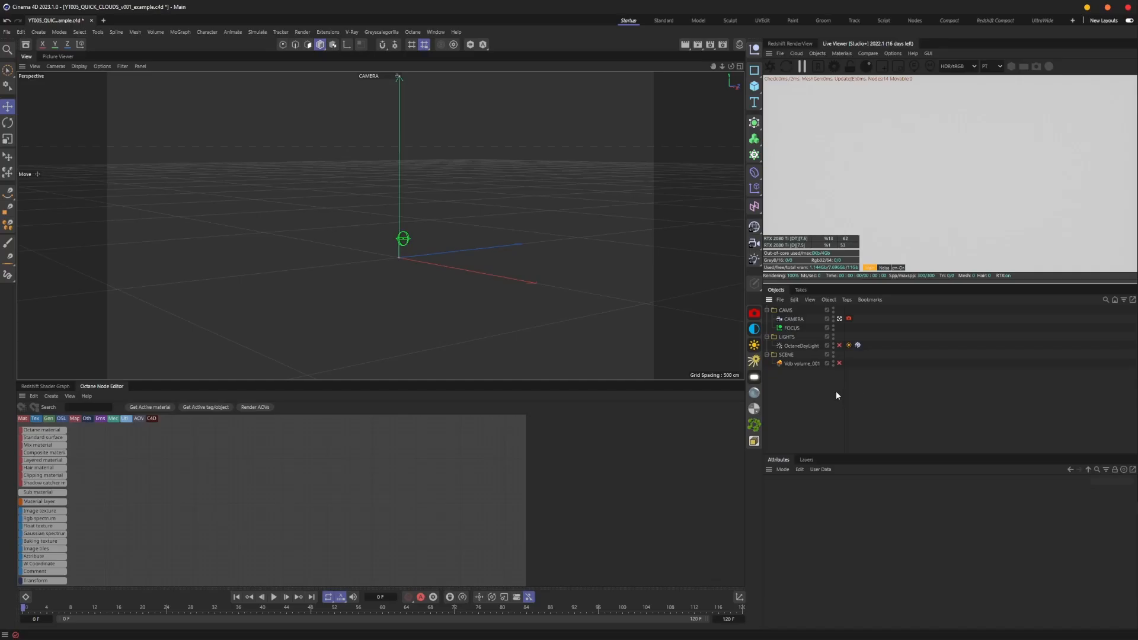
- Switch to Cinema 4D and inspect the existing Vdb-volume_001 by briefly enabling it, then deselect it
left_click(809, 363)
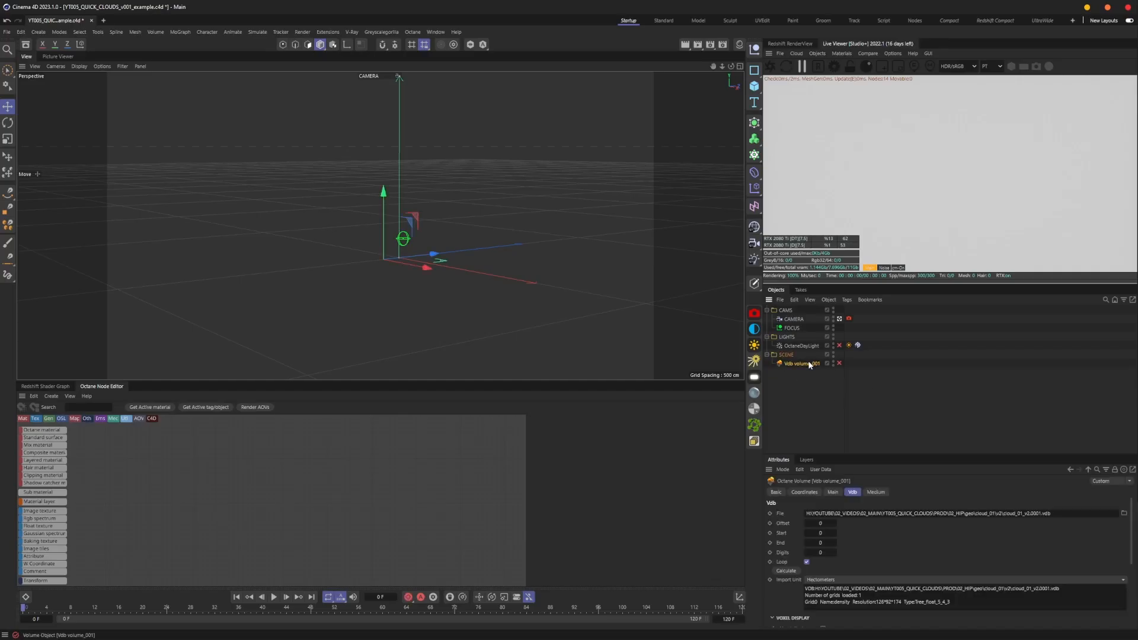
left_click(838, 363)
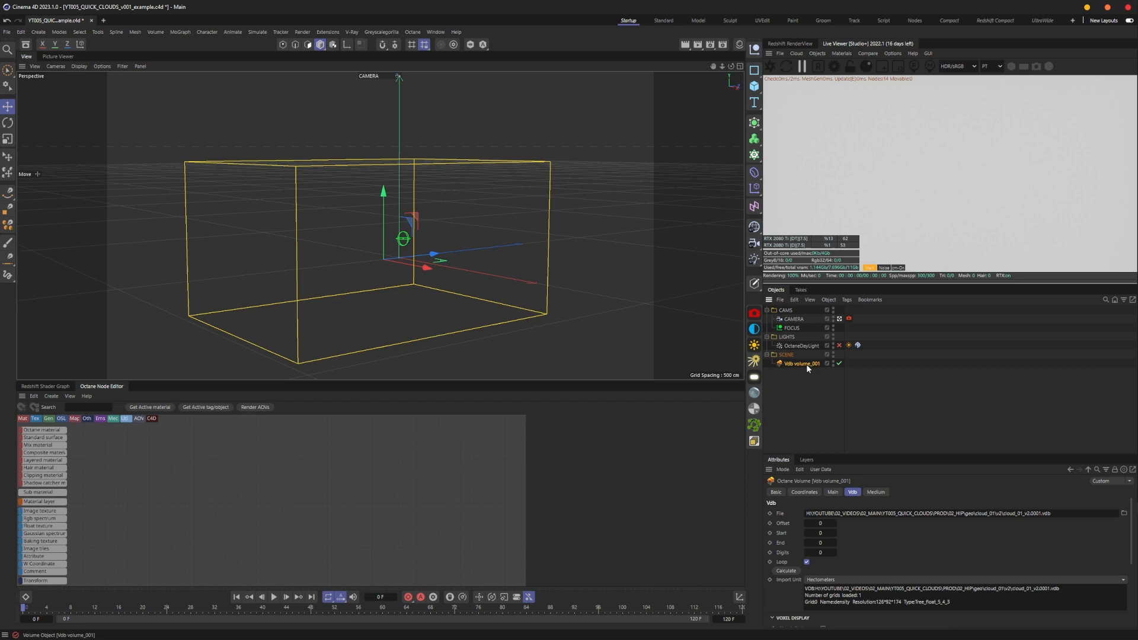
left_click(840, 363)
left_click(830, 402)
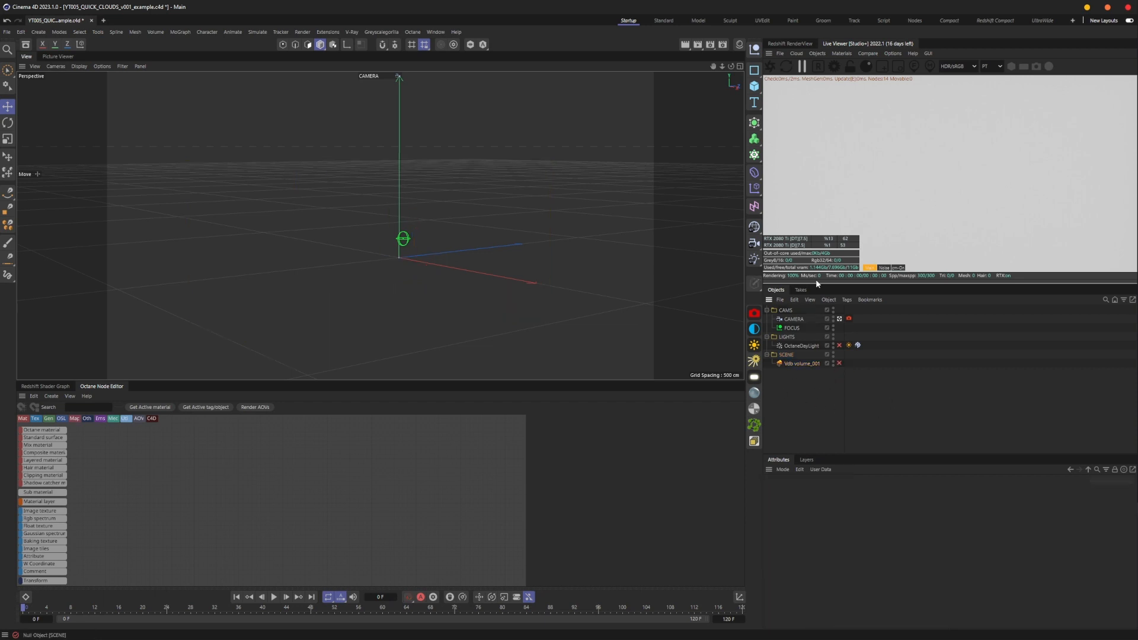
- Add an Octane Vdb Volume object and place it in the SCENE group below Vdb-volume_001
left_click(818, 53)
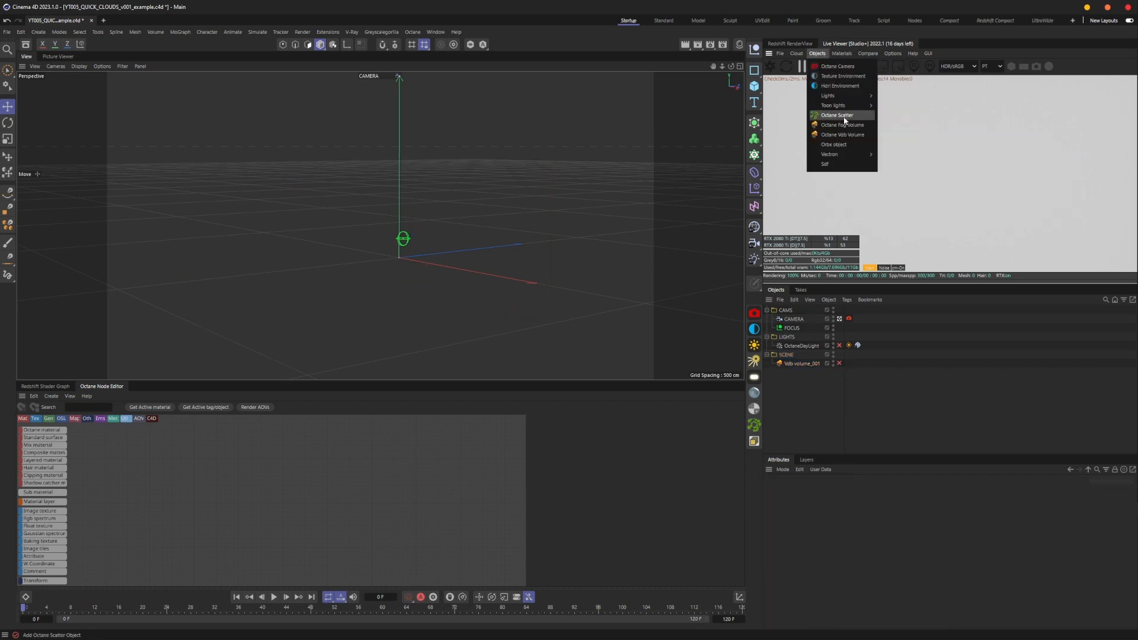
left_click(842, 135)
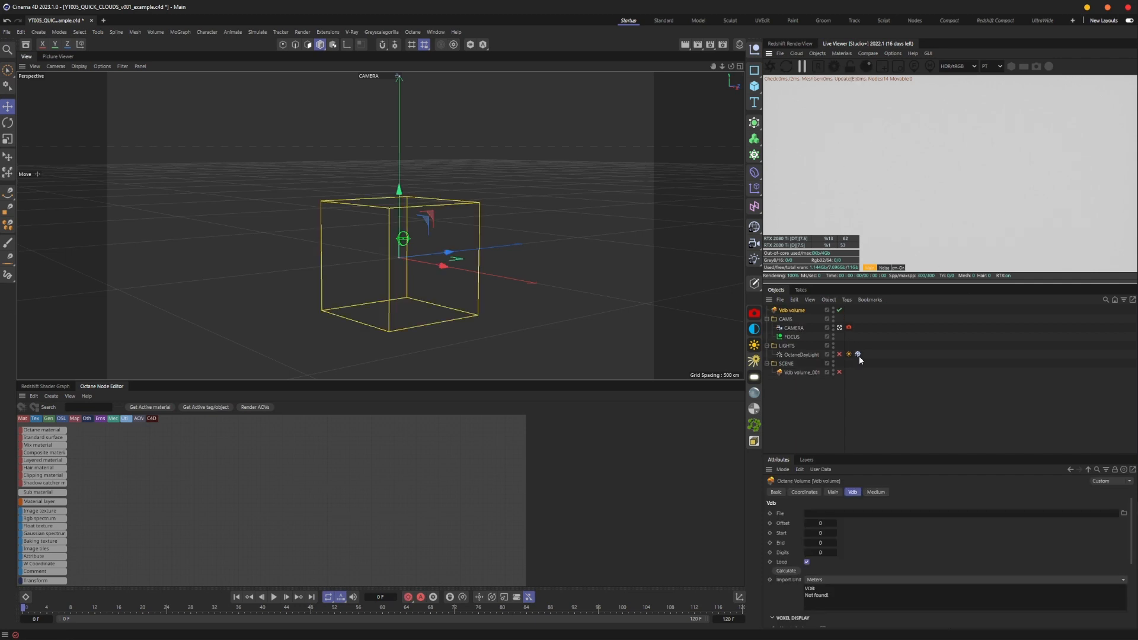
left_click_drag(794, 310, 800, 378)
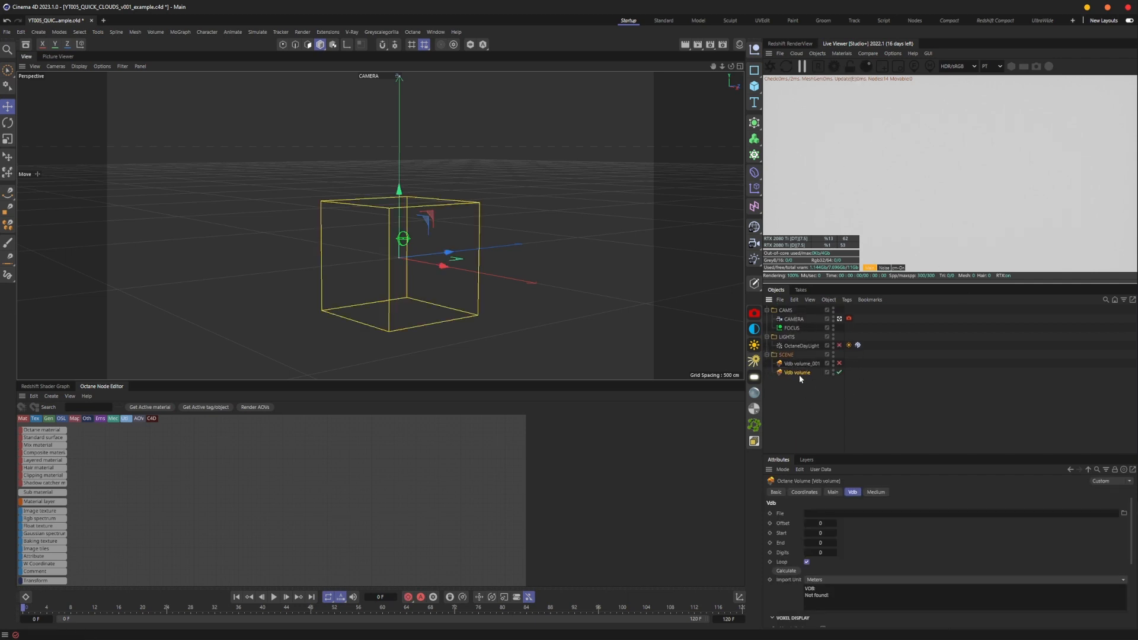
- Load cloud_01_v2.0001.vdb from the project's geo\cloud_01\v2 folder as the file of the new Vdb-volume object
left_click(1087, 511)
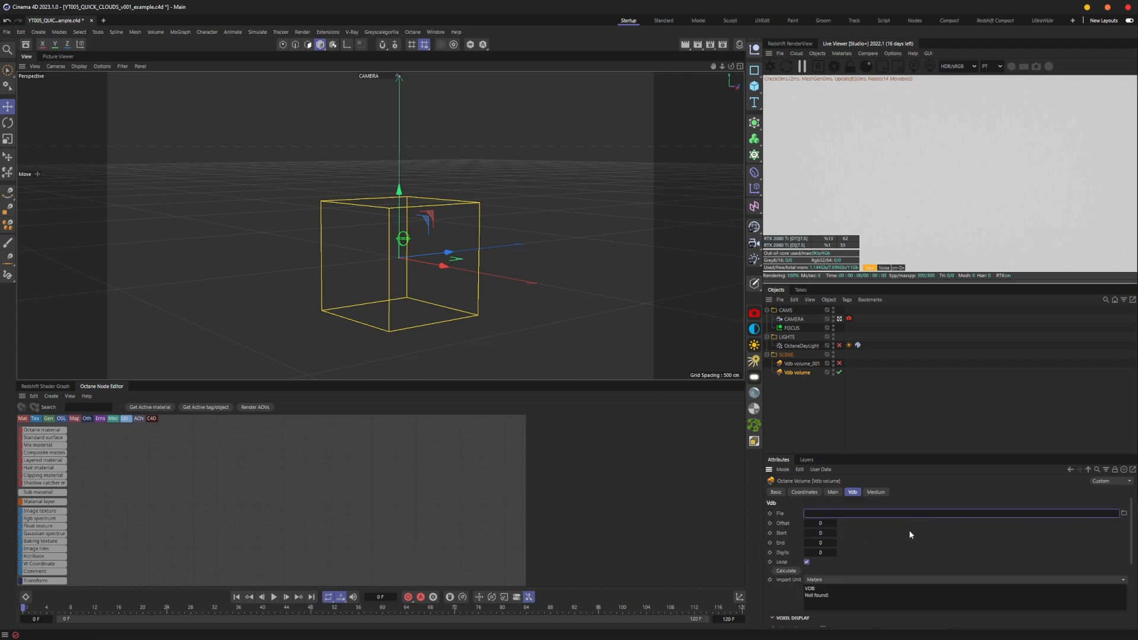
type("H:\\YOUTUBE\\02_VIDEOS\\02_MAIN\\YT005_QUICK_CLOUDS\\PROD\\02_HIP\\geo\\cloud_01\\v2\\cloud_01_v2.0001.vdb")
key("Return")
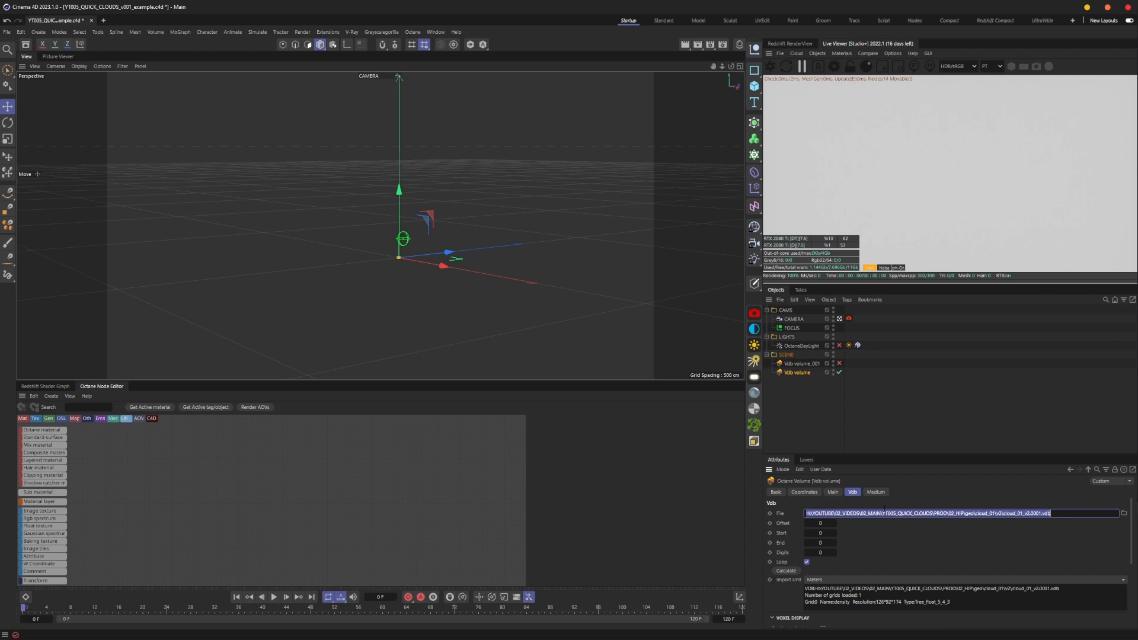
mouse_move(1055, 511)
left_mouse_down()
mouse_move(1031, 512)
mouse_move(1044, 513)
left_mouse_up()
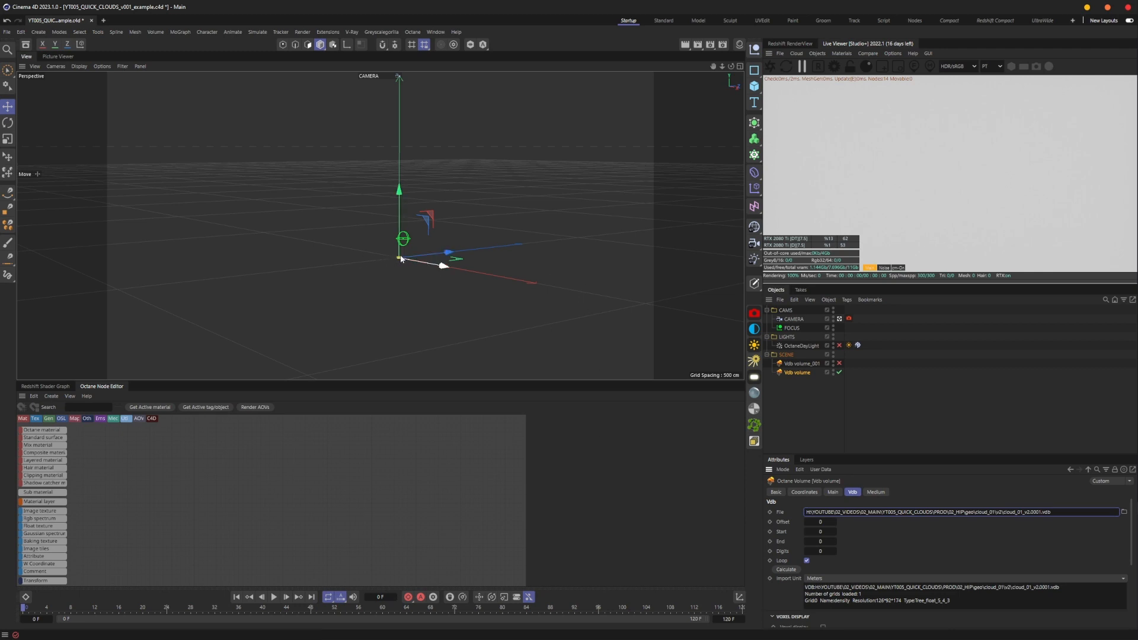
- Compare Meters and Hectometers as the Vdb-volume's import unit, ending on Hectometers
scroll(392, 259, "up", 5)
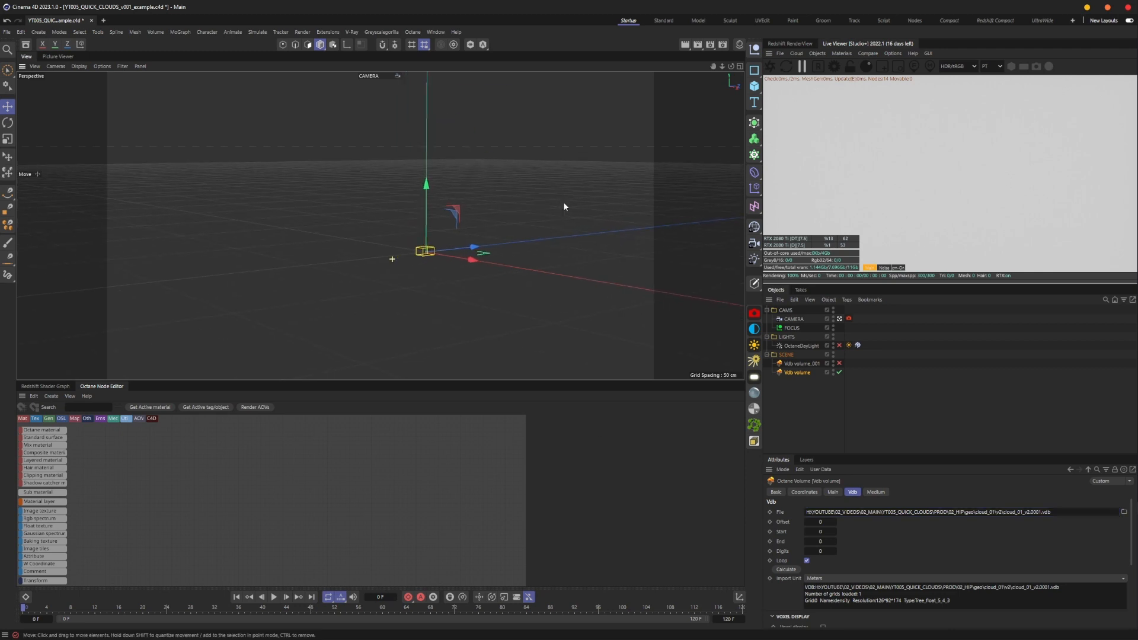
left_click(35, 66)
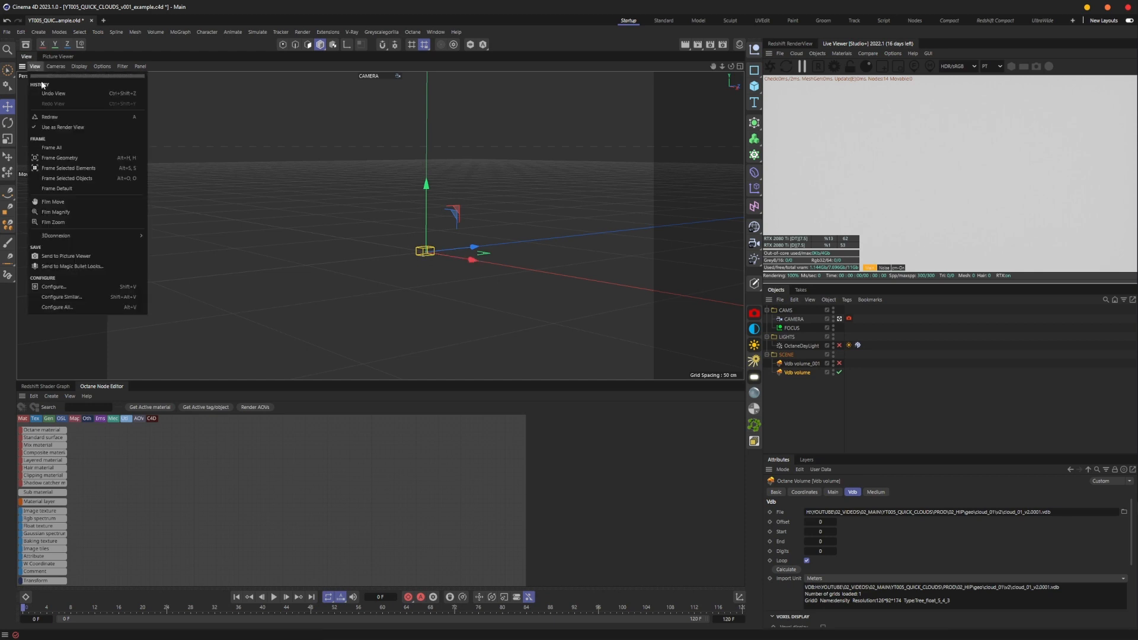
left_click(48, 97)
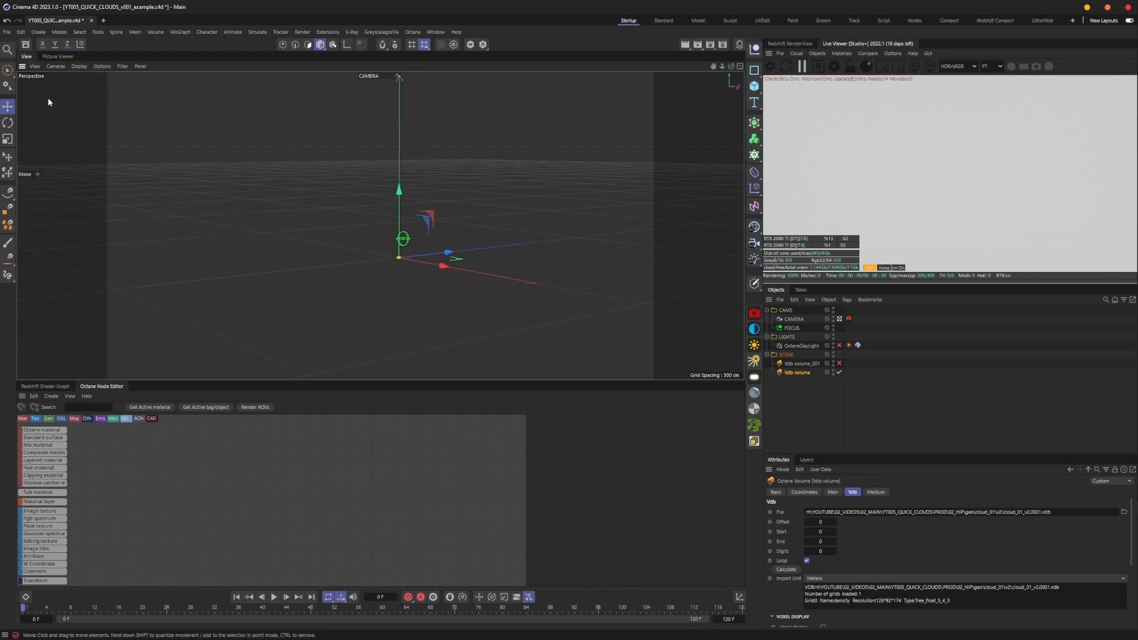
left_click(806, 579)
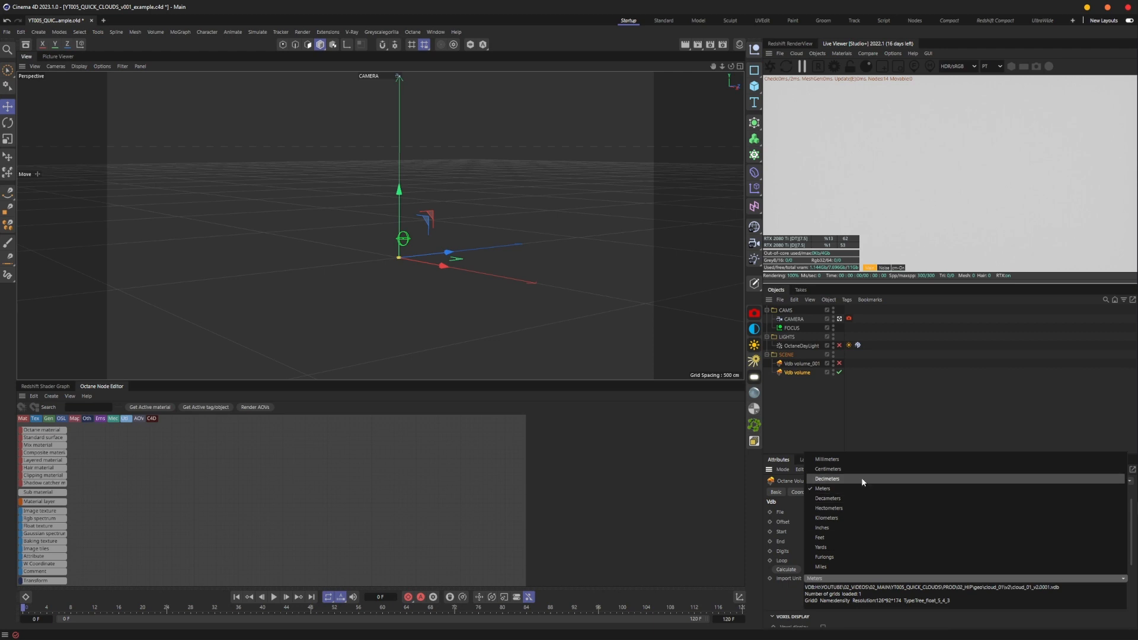
left_click(859, 507)
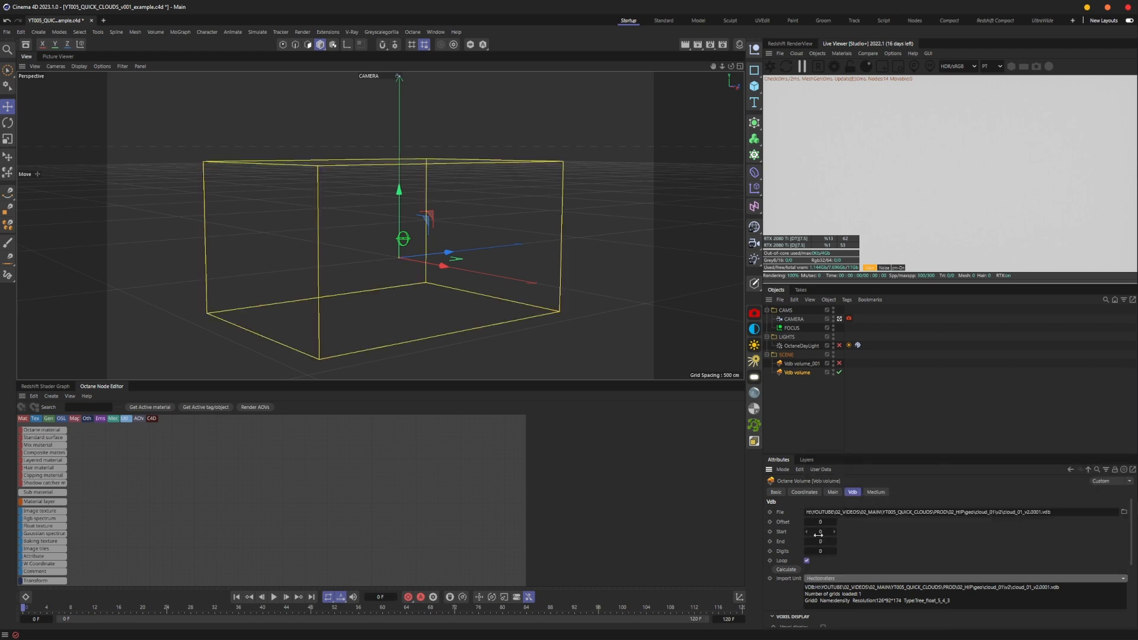
left_click(845, 581)
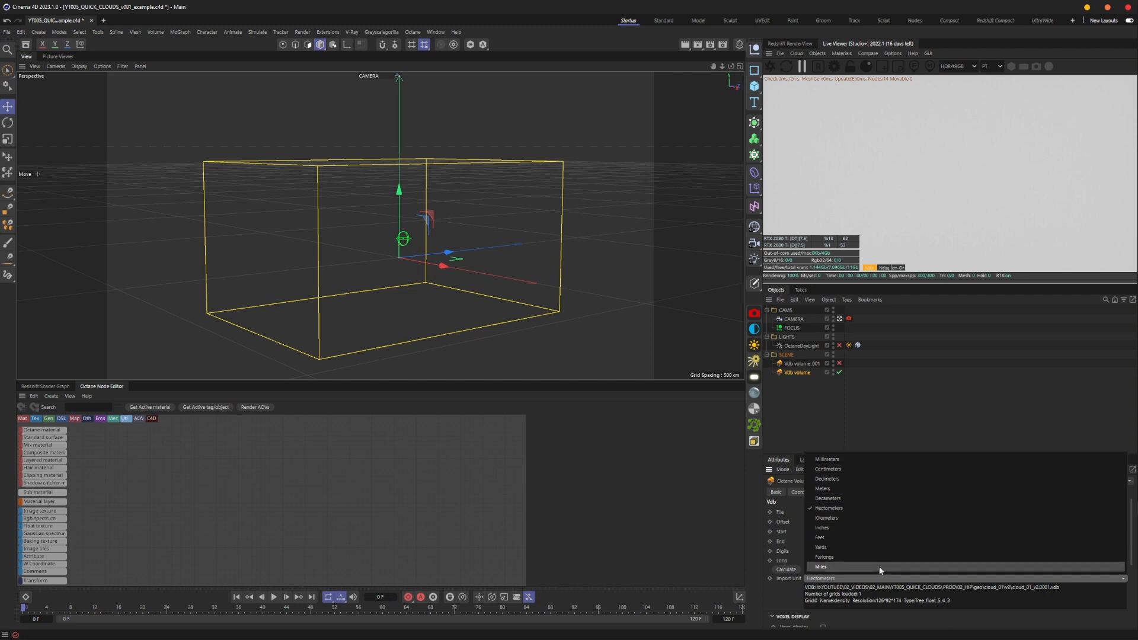
left_click(900, 489)
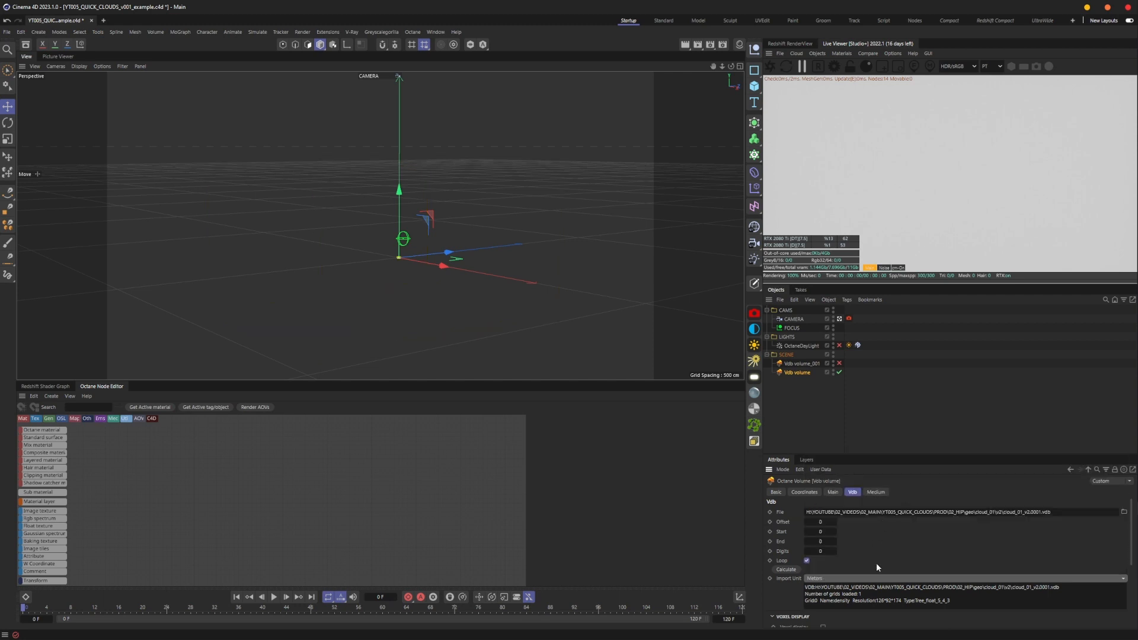
left_click(877, 578)
left_click(886, 512)
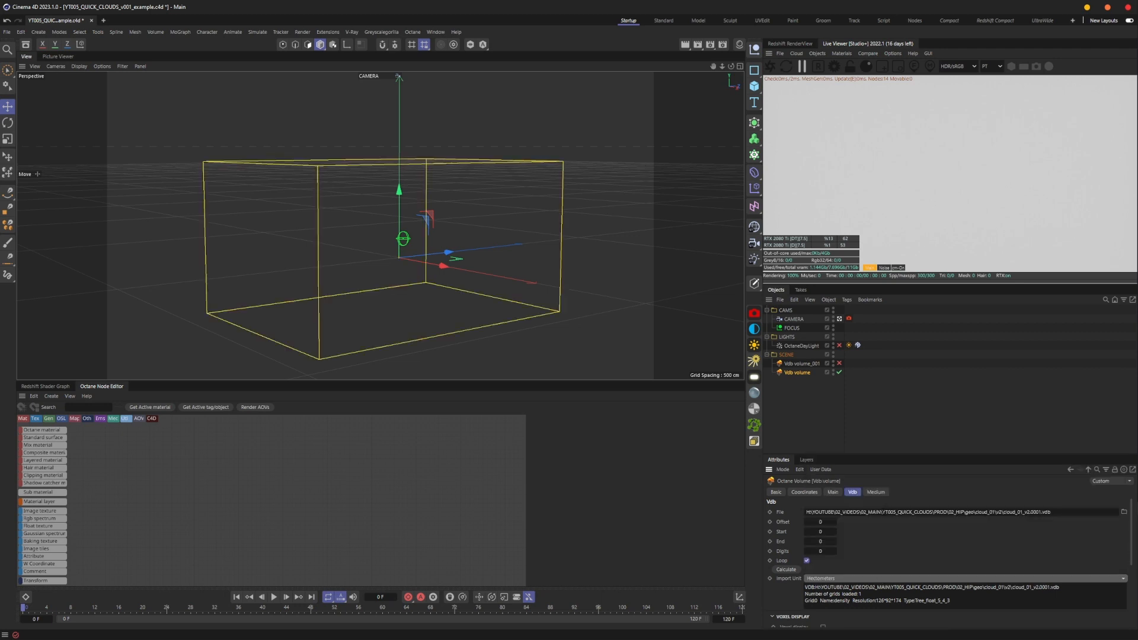
- Review the Vdb-volume's grid mapping options and the settings of its Volume Medium
left_click(826, 423)
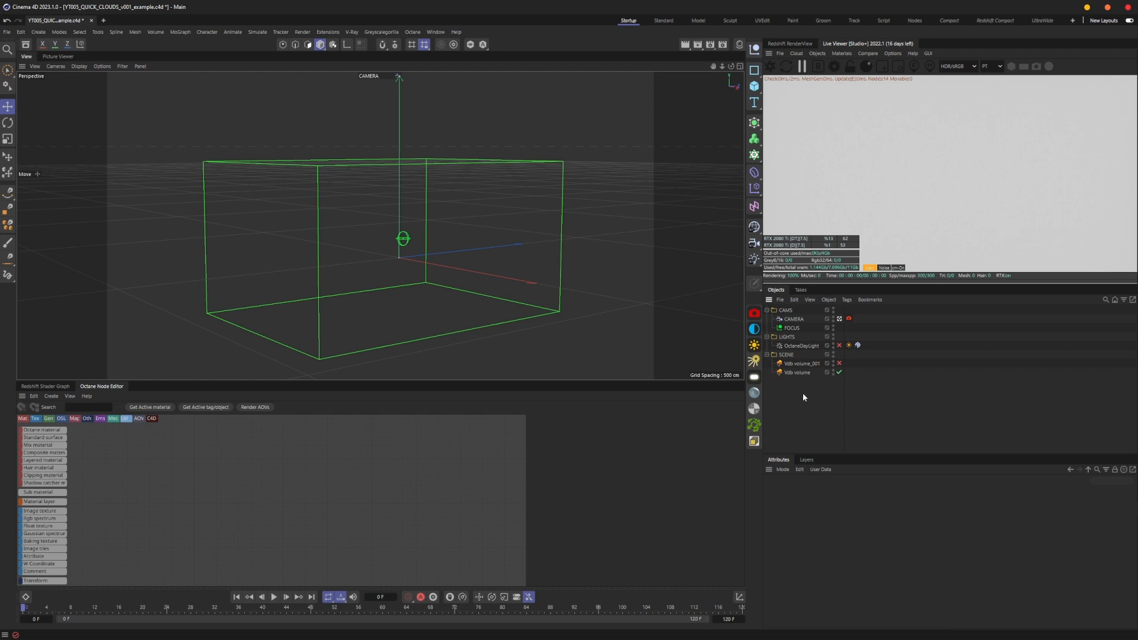
left_click(801, 371)
left_click(809, 407)
left_click(803, 372)
middle_click_drag(322, 312, 318, 280, "alt")
scroll(899, 556, "down", 3)
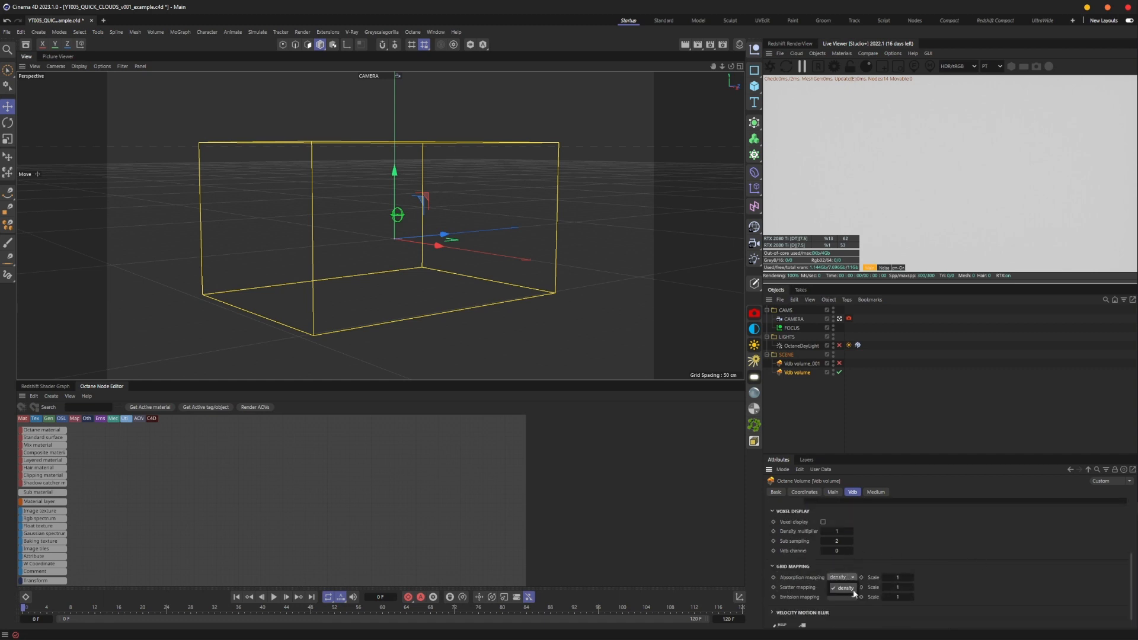
left_click(998, 549)
left_click(870, 492)
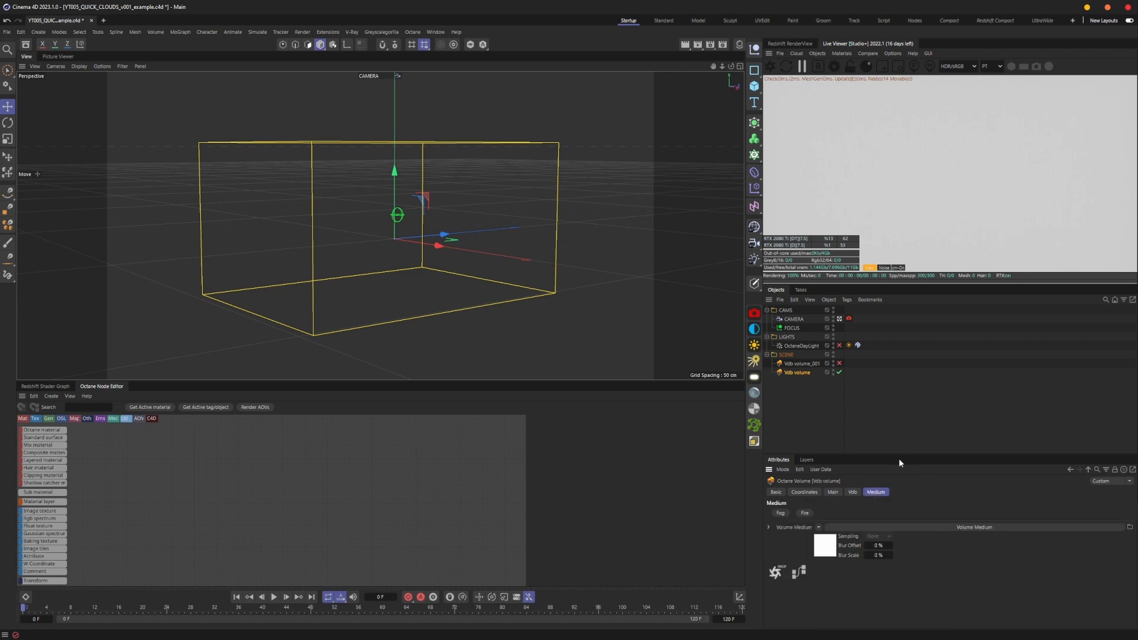
left_click(825, 545)
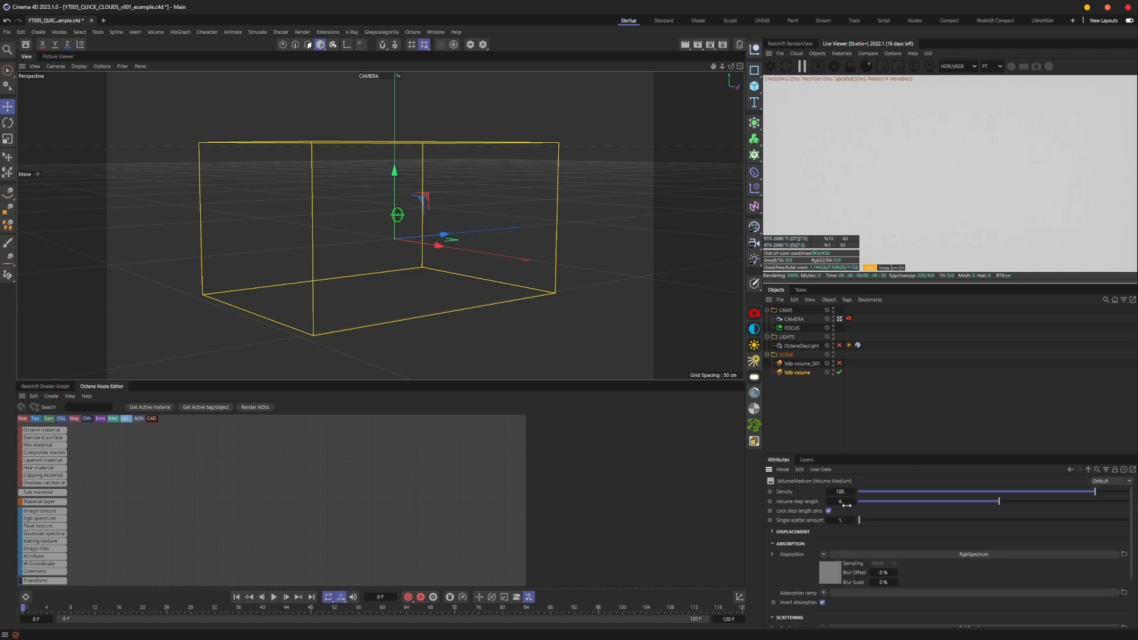
- Delete the new Vdb-volume and enable the existing Vdb-volume_001 in its place
left_click(802, 369)
key("Delete")
left_click(839, 363)
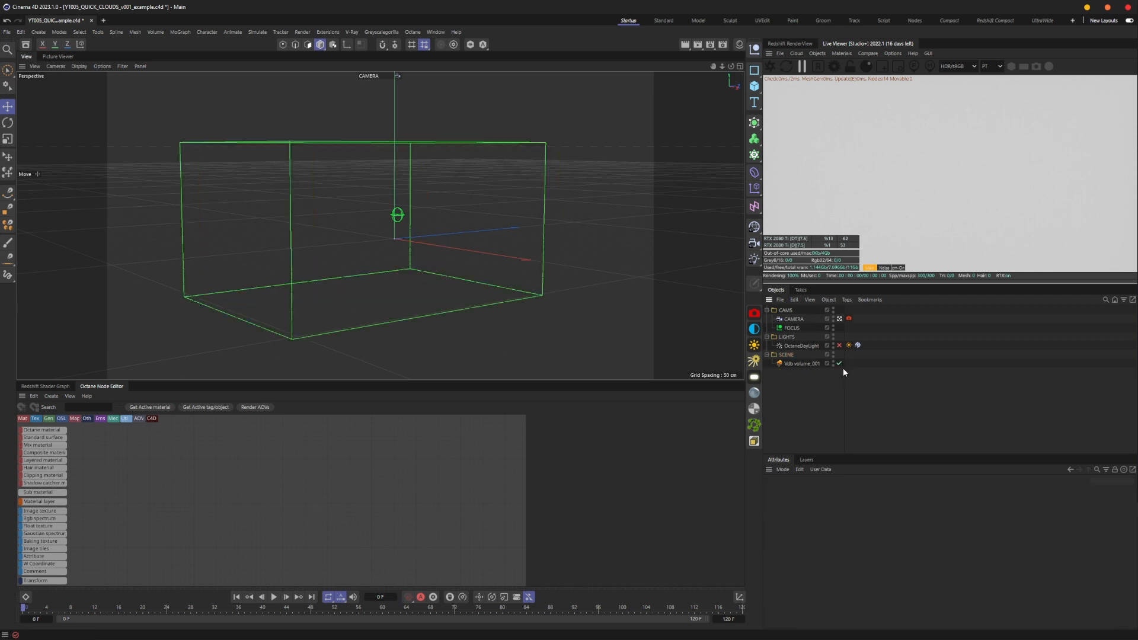
- Examine the Volume Medium of Vdb-volume_001, including its density, step length, and absorption and scattering colours
left_click(843, 366)
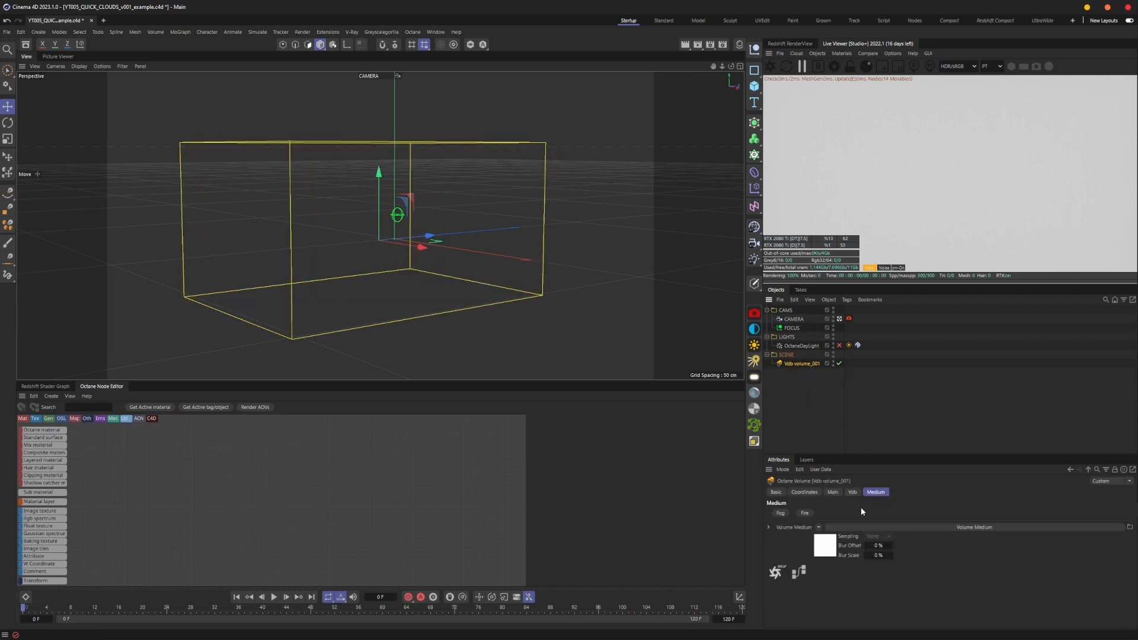
left_click(830, 548)
scroll(804, 564, "down", 3)
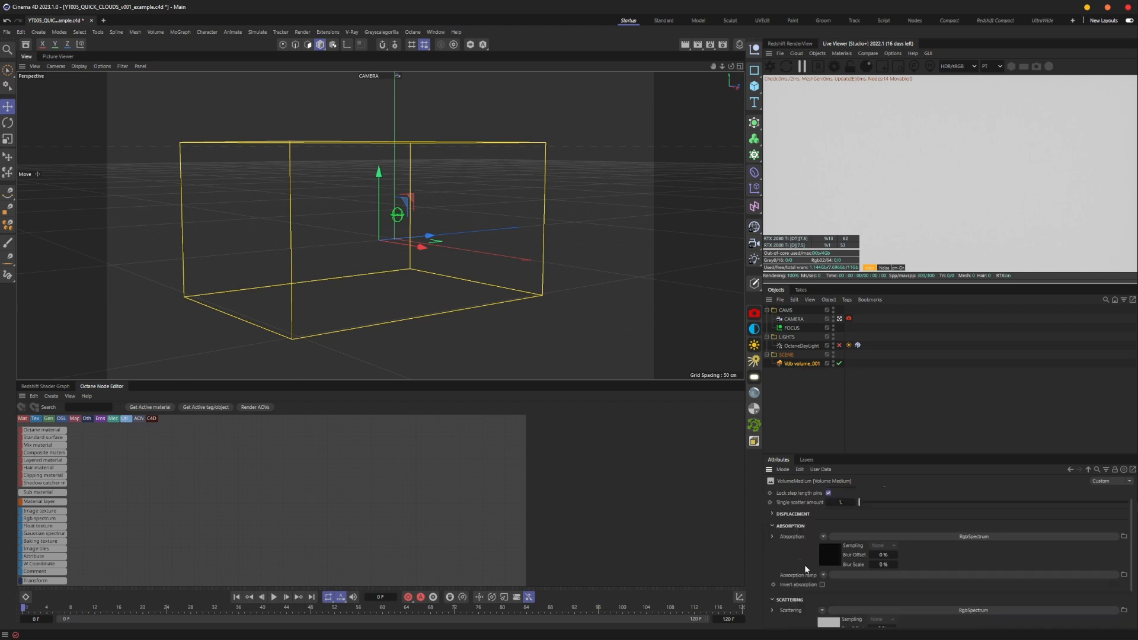
left_click(827, 526)
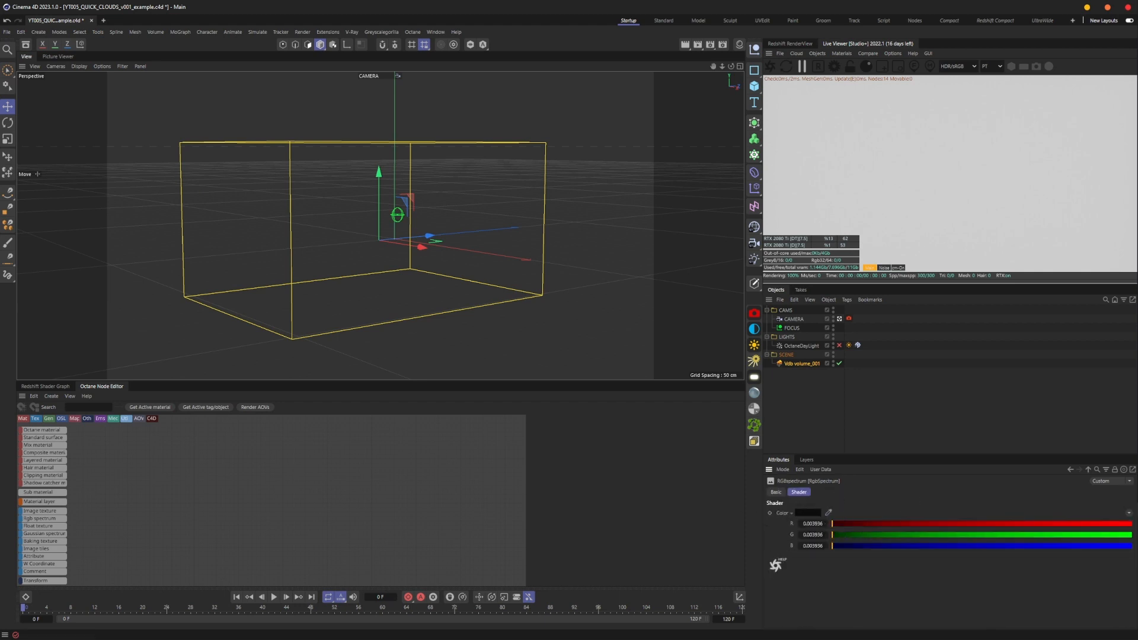
left_click(1088, 469)
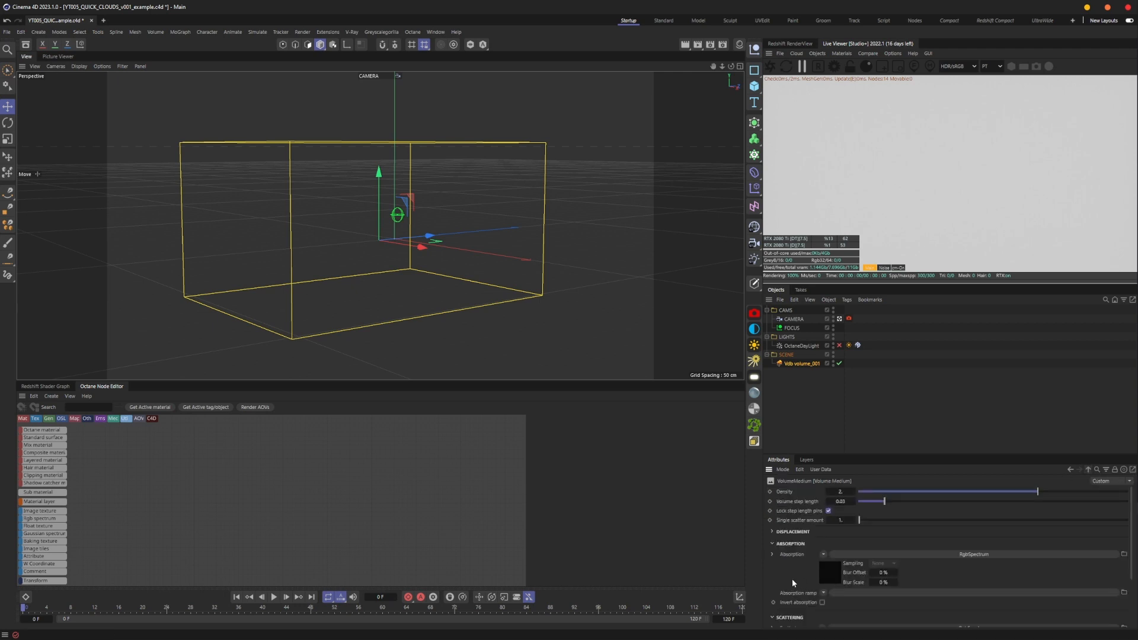
left_click(828, 575)
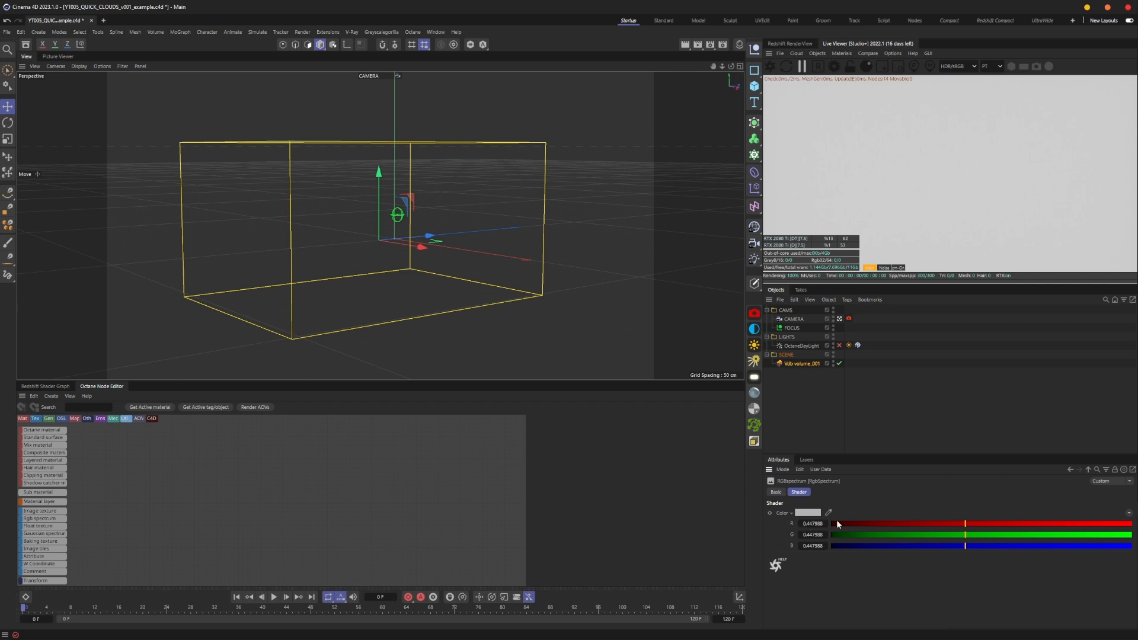
left_click(1088, 469)
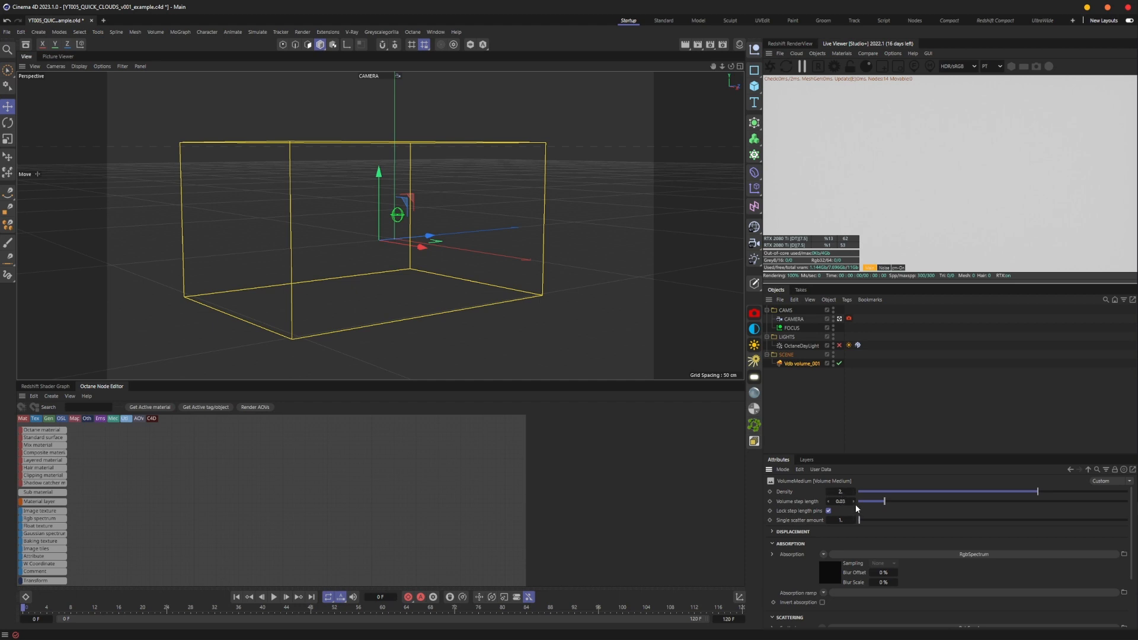
- Undock the Octane Live Viewer into its own enlarged window and move it over the viewport
left_click(948, 414)
left_click(769, 54)
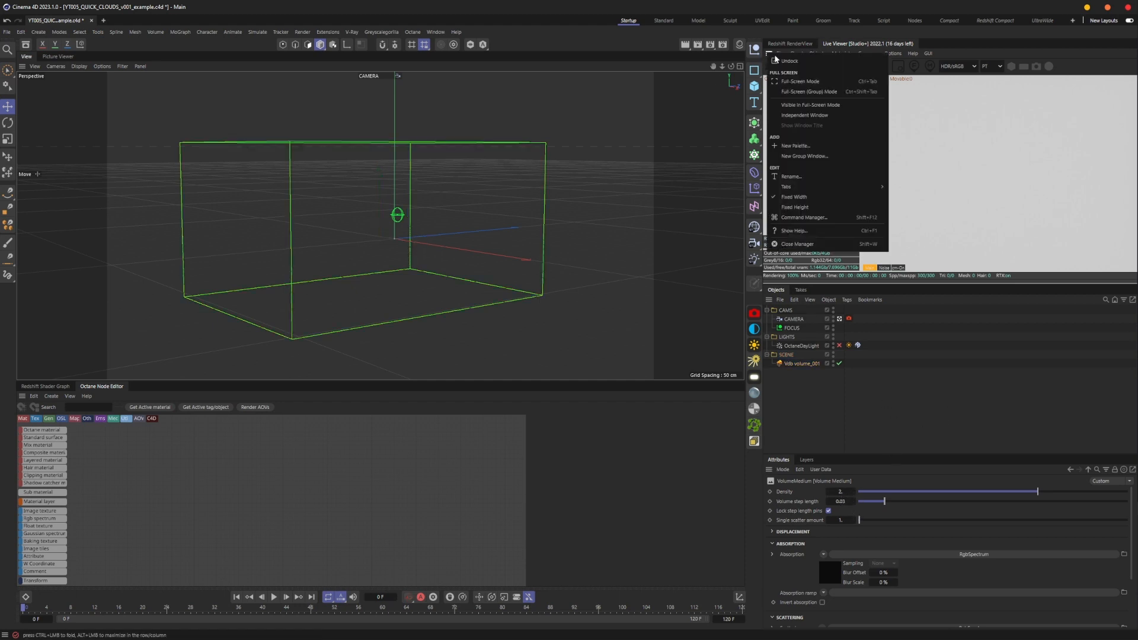
left_click(788, 62)
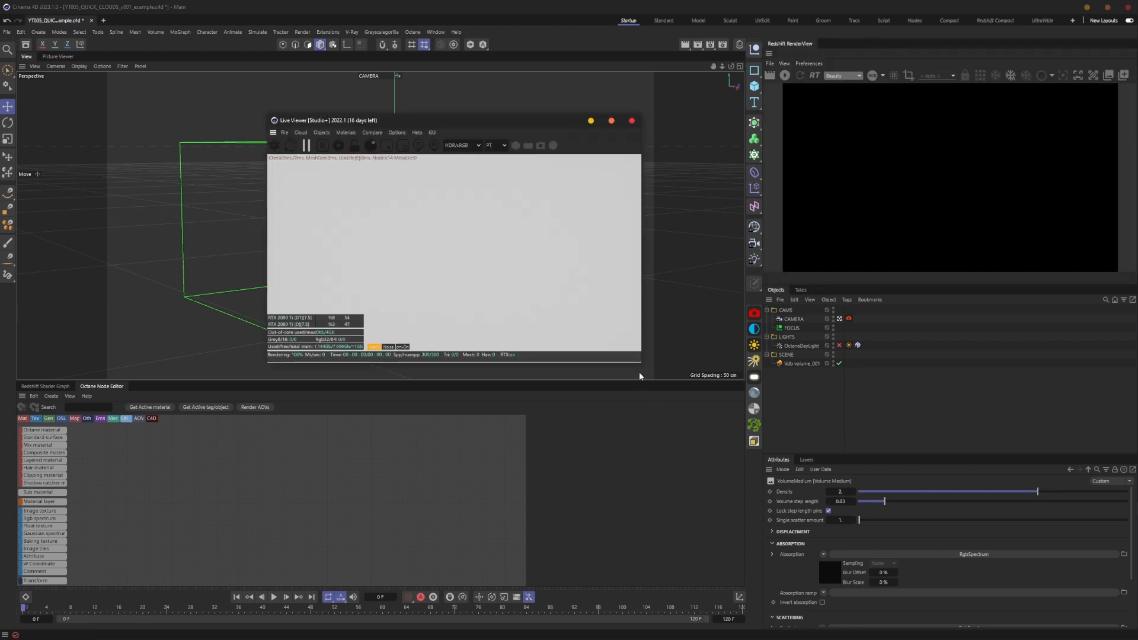
left_click_drag(641, 363, 1037, 575)
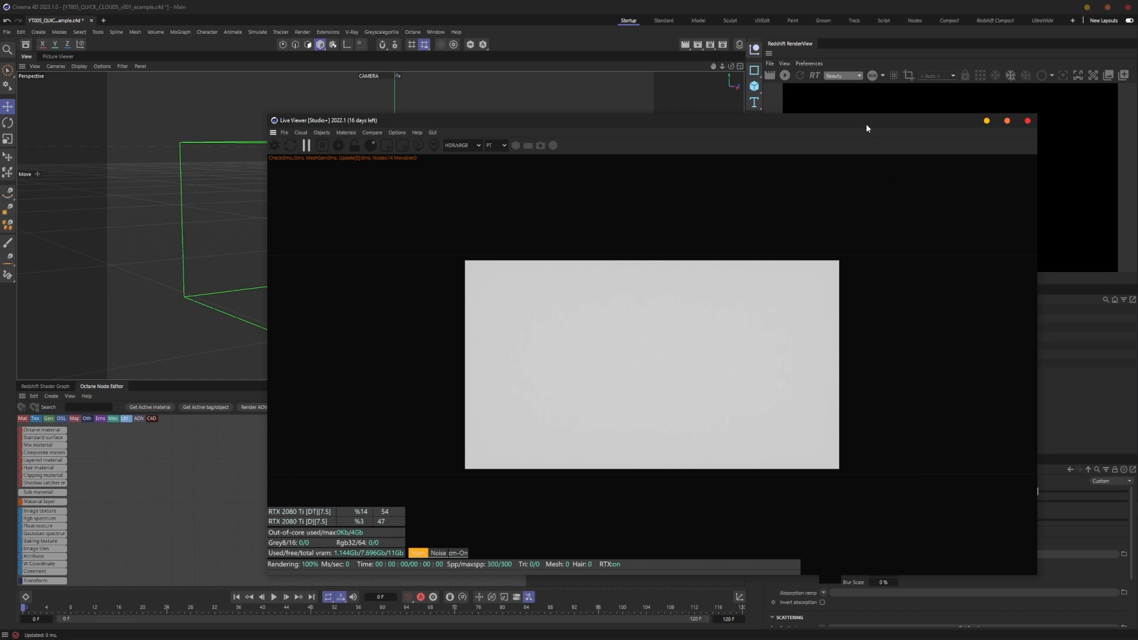
left_click_drag(866, 123, 533, 104)
- Render the cloud in the Live Viewer with OctaneDayLight enabled and adjust the camera to frame it closer
left_click(176, 121)
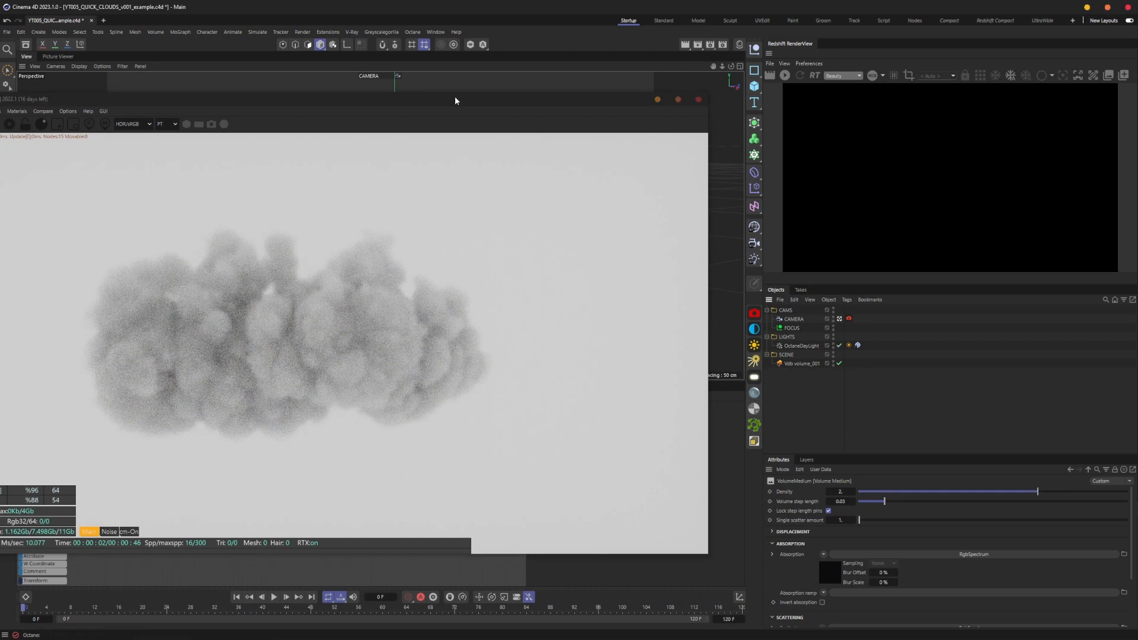
left_click_drag(455, 101, 720, 75)
middle_click_drag(563, 300, 580, 297, "alt")
mouse_move(579, 296)
left_mouse_down("alt")
mouse_move(576, 312)
mouse_move(549, 313)
mouse_move(562, 304)
left_mouse_up("alt")
scroll(566, 304, "up", 3)
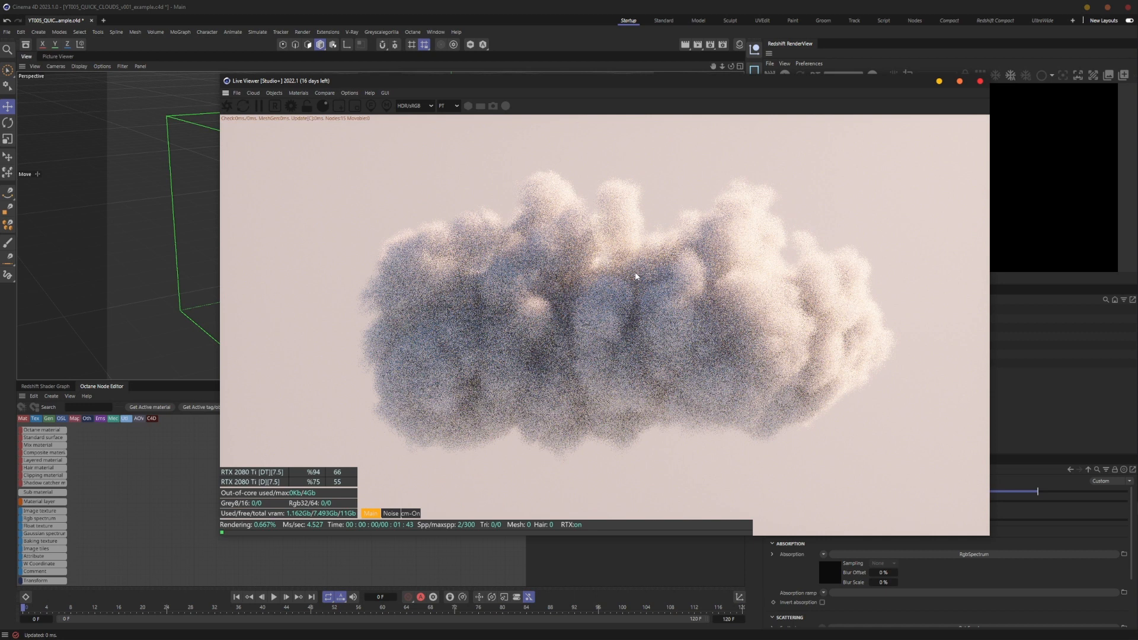
scroll(629, 270, "down", 2)
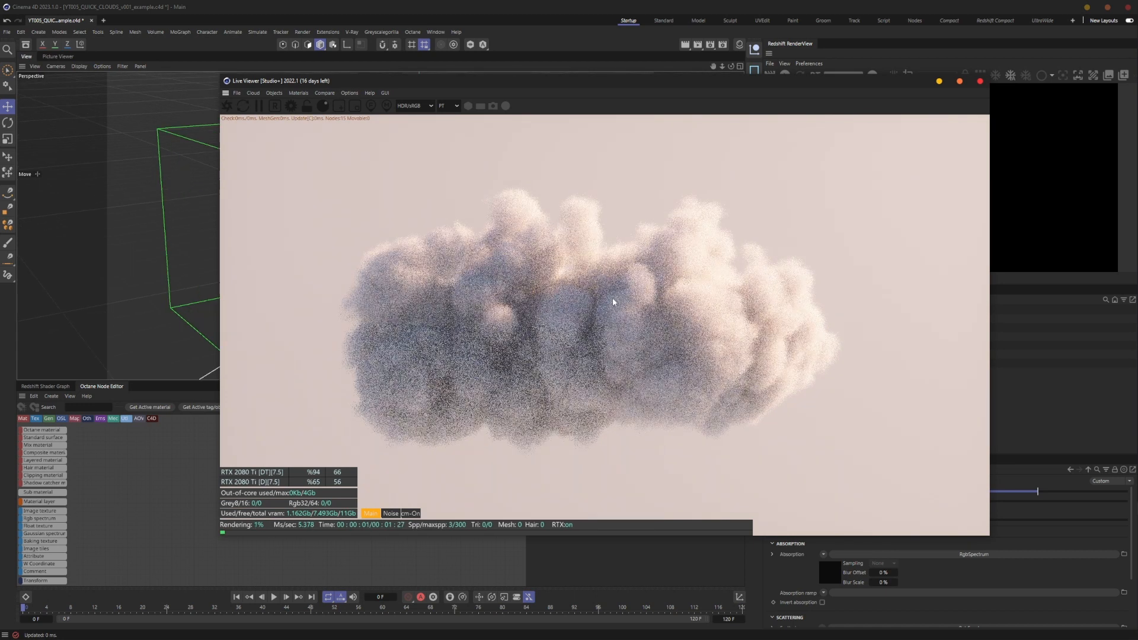
left_click_drag(612, 297, 619, 294, "alt")
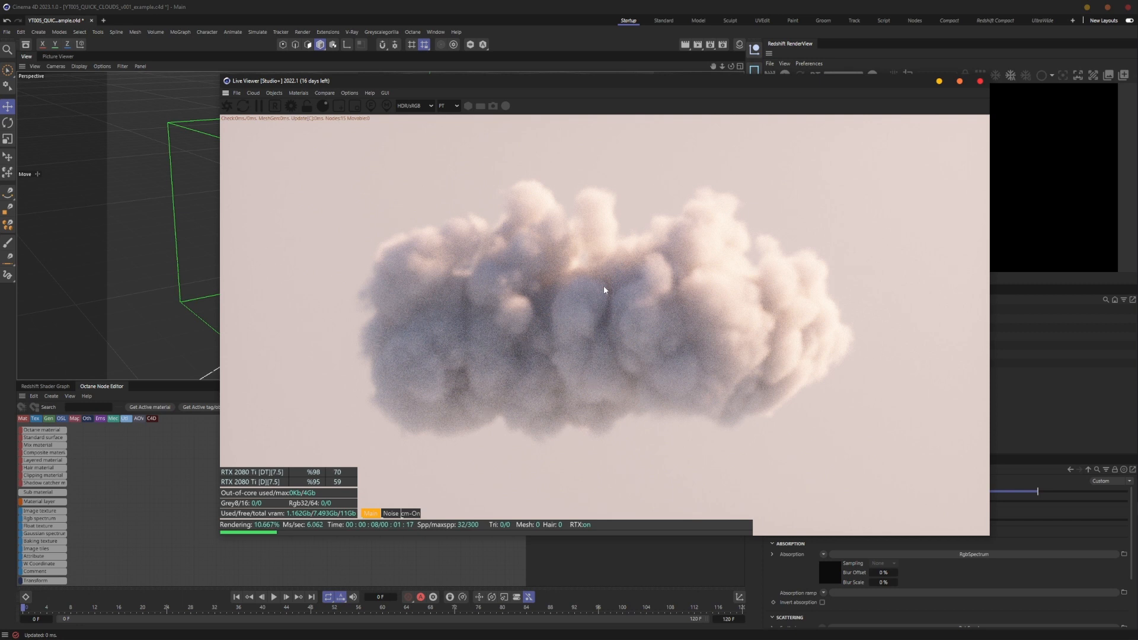
mouse_move(719, 84)
left_mouse_down()
mouse_move(752, 102)
mouse_move(716, 77)
left_mouse_up()
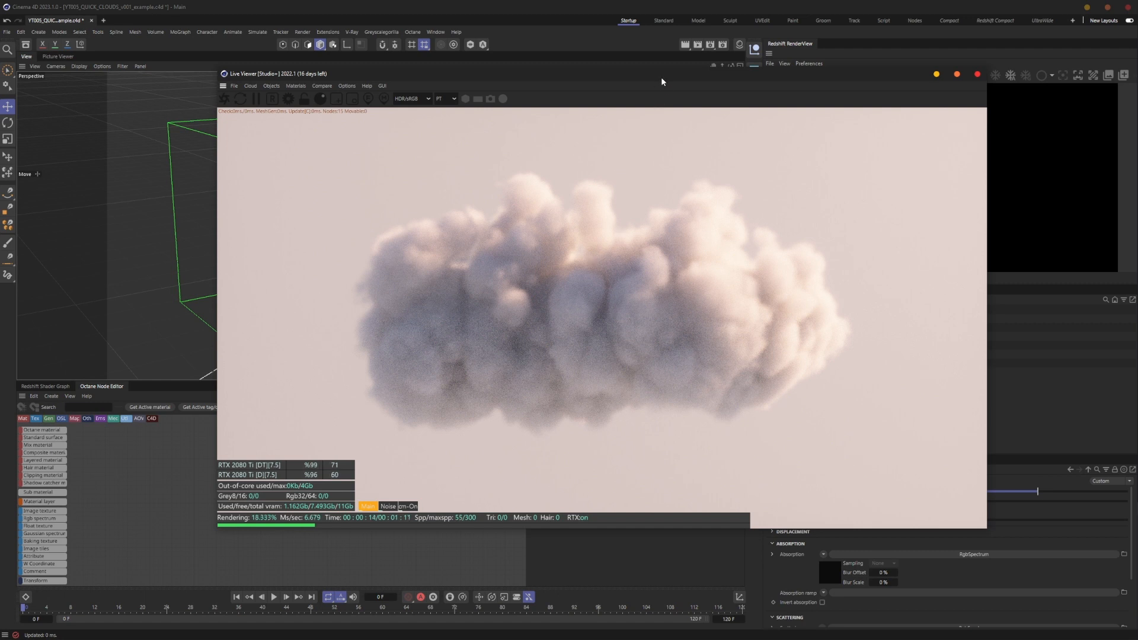
left_click_drag(661, 77, 663, 75)
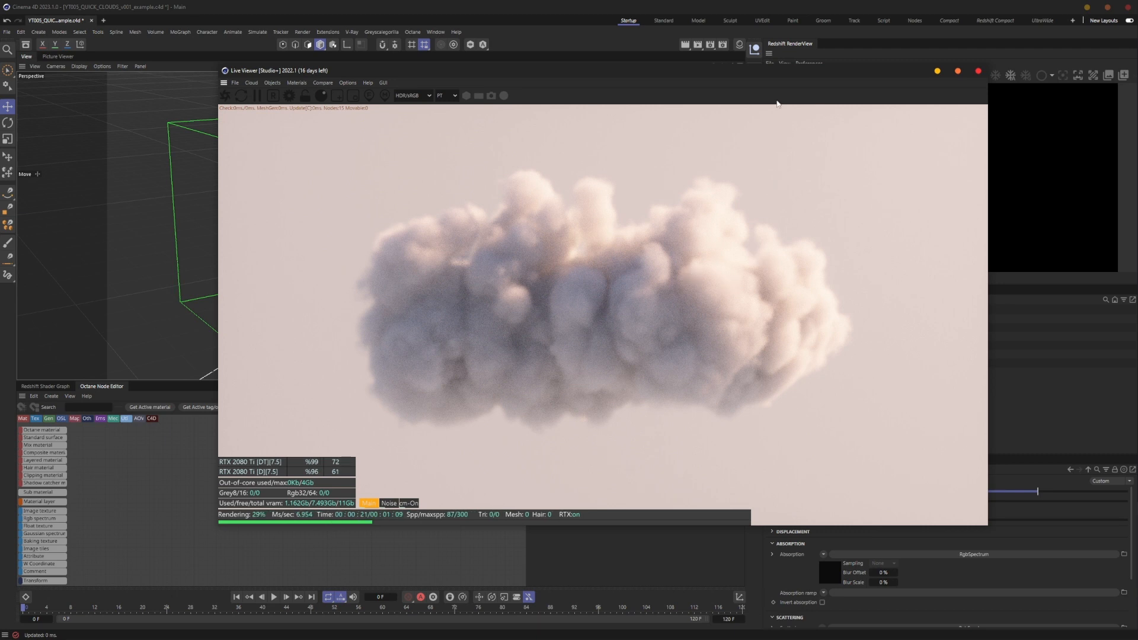
left_click_drag(774, 76, 774, 80)
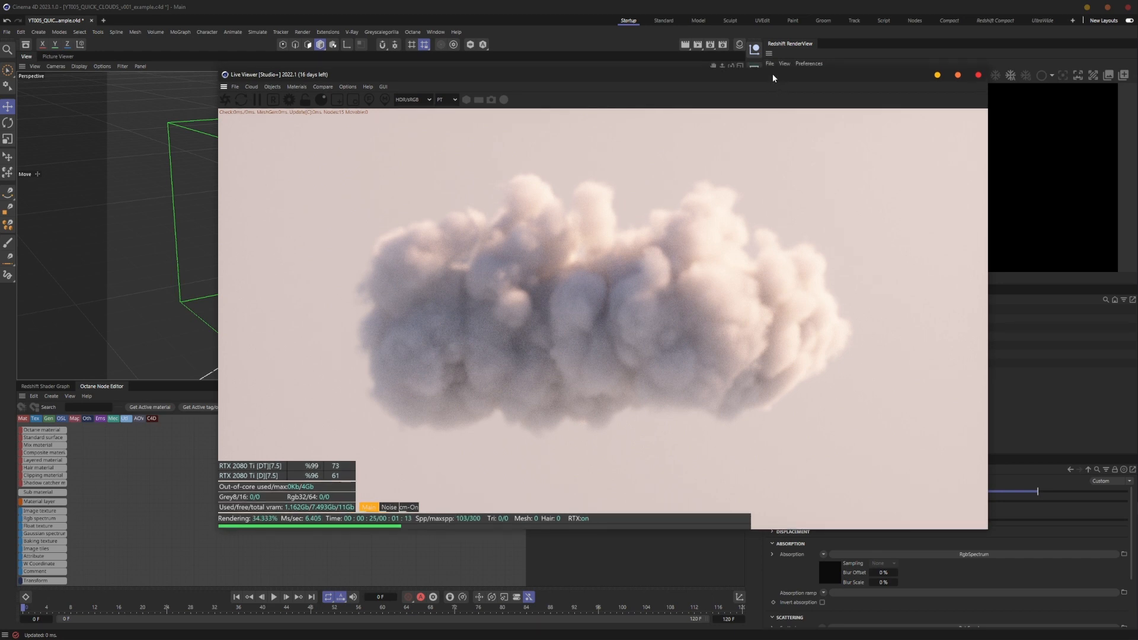
left_click_drag(772, 74, 740, 73)
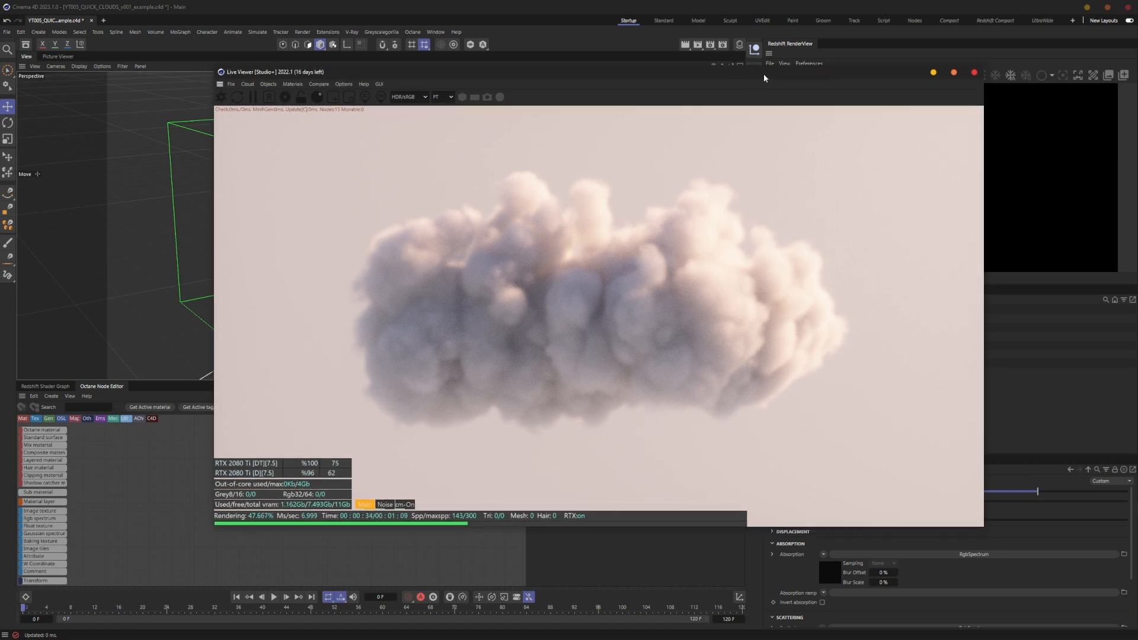